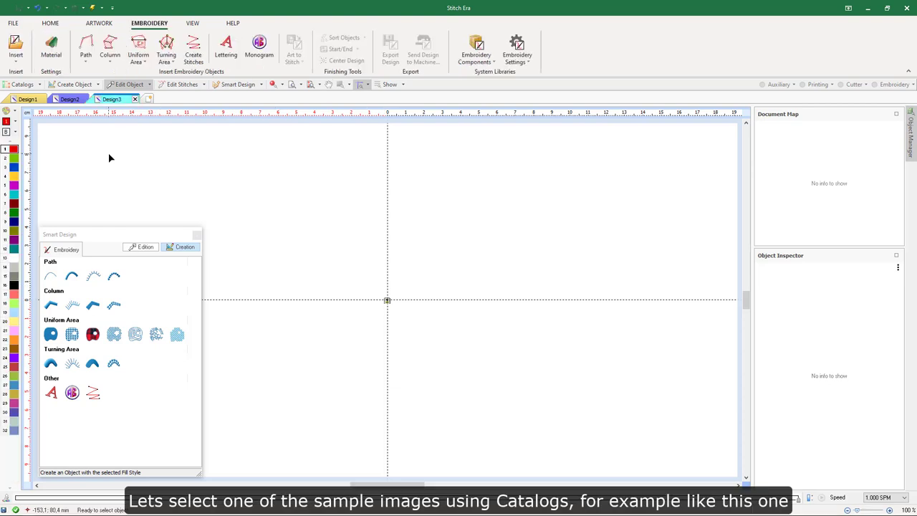
Insert the sample image ASR-104 of the kissing couple from the image catalog at the design origin.
{"action": "left_click", "coordinate": [21, 85]}
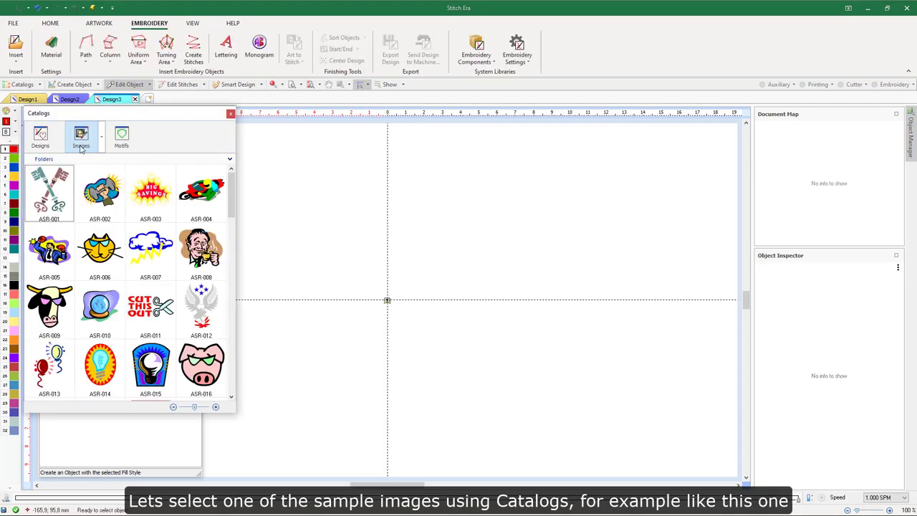
{"action": "left_click_drag", "start_coordinate": [231, 192], "coordinate": [231, 265]}
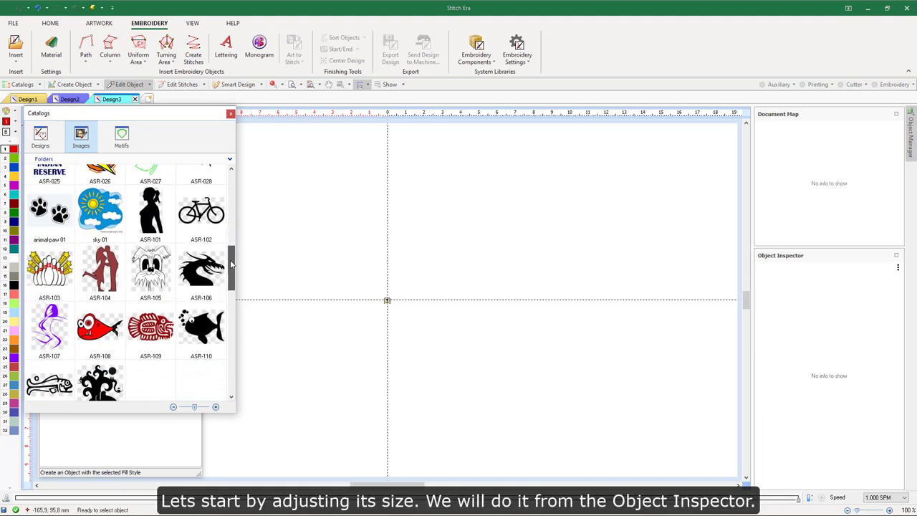
{"action": "left_click", "coordinate": [110, 277]}
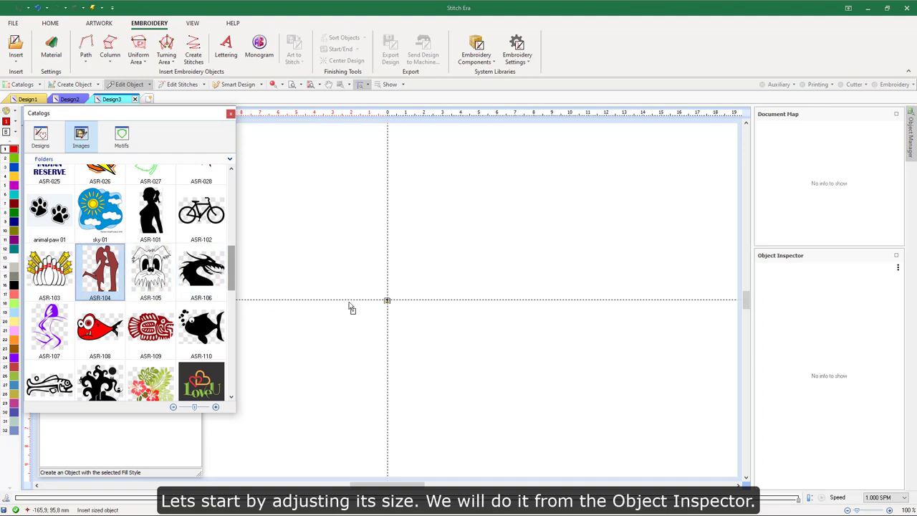
{"action": "left_click", "coordinate": [387, 302]}
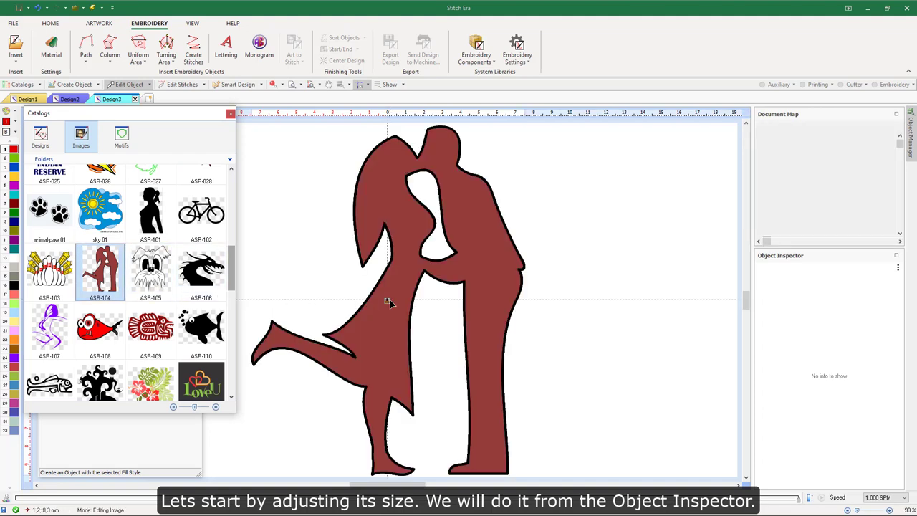
{"action": "left_click", "coordinate": [230, 113]}
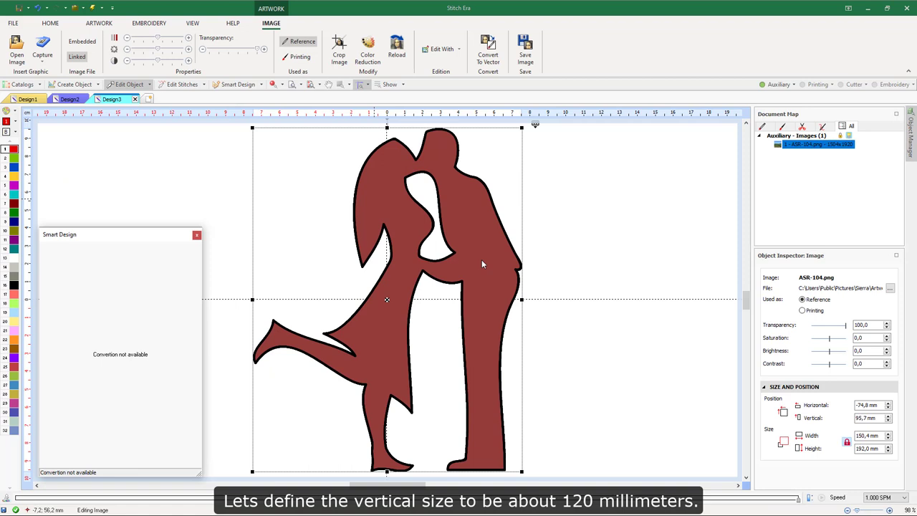
Set the couple image's height to 120 mm with its proportions locked.
{"action": "left_click", "coordinate": [880, 449]}
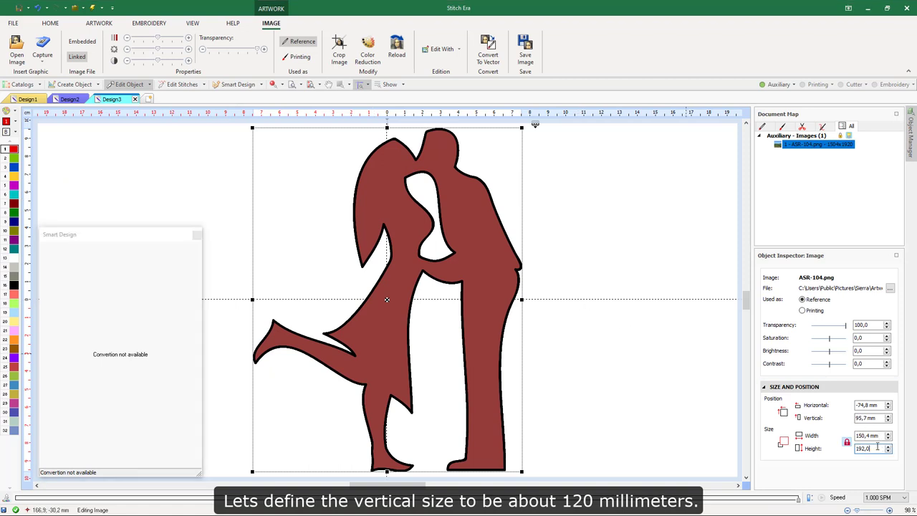
{"action": "type", "text": "120"}
{"action": "key", "text": "Tab"}
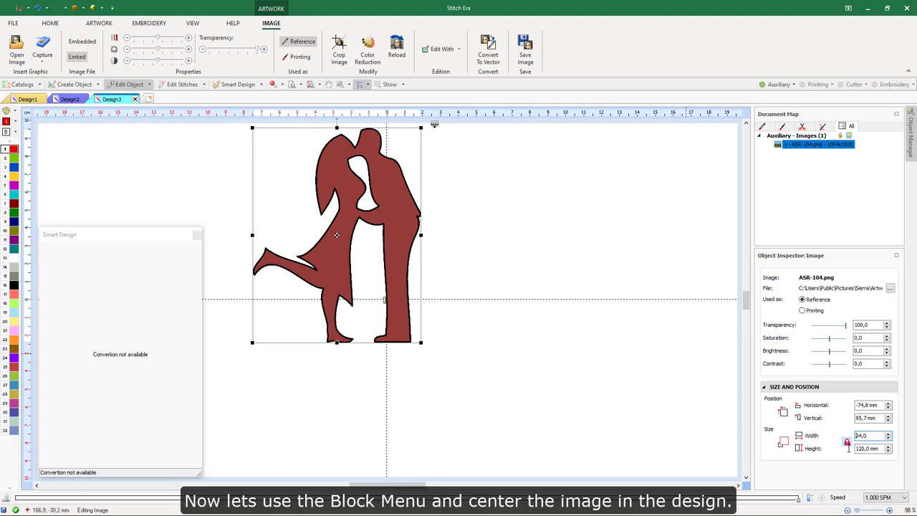
Align the couple image to the center of the design.
{"action": "right_click", "coordinate": [433, 128]}
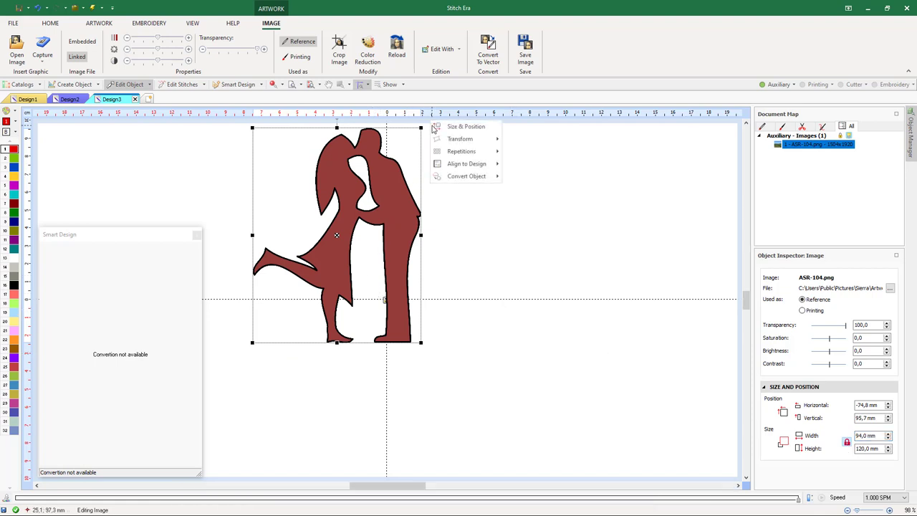
{"action": "mouse_move", "coordinate": [454, 146]}
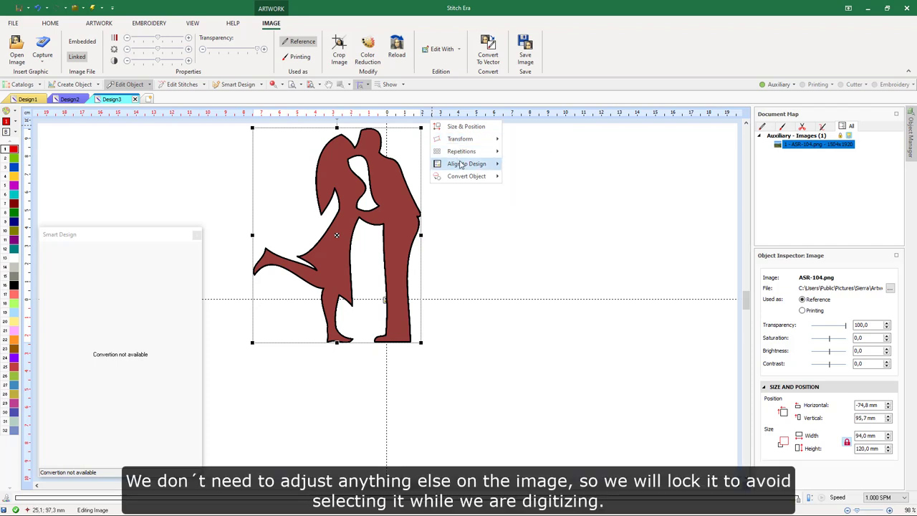
{"action": "mouse_move", "coordinate": [465, 163]}
{"action": "left_click", "coordinate": [542, 238]}
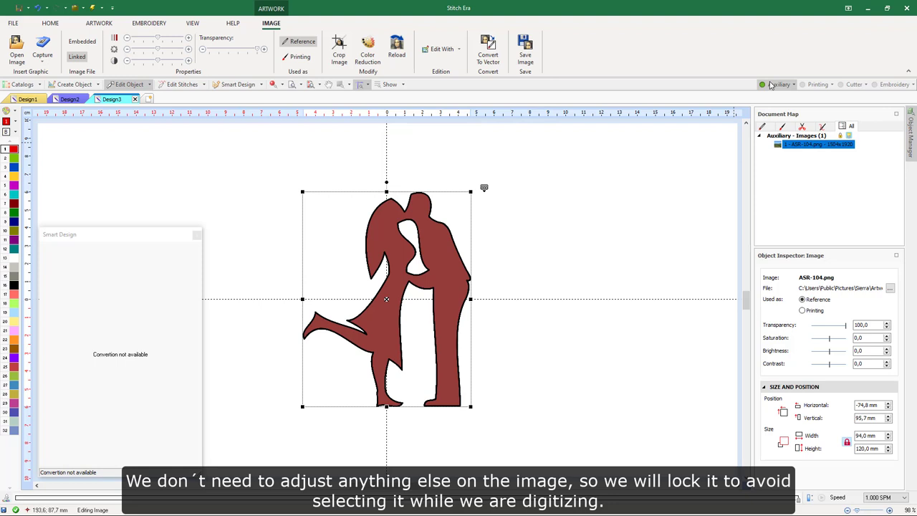
Deselect the image and lock the auxiliary objects against selection.
{"action": "key", "text": "Escape"}
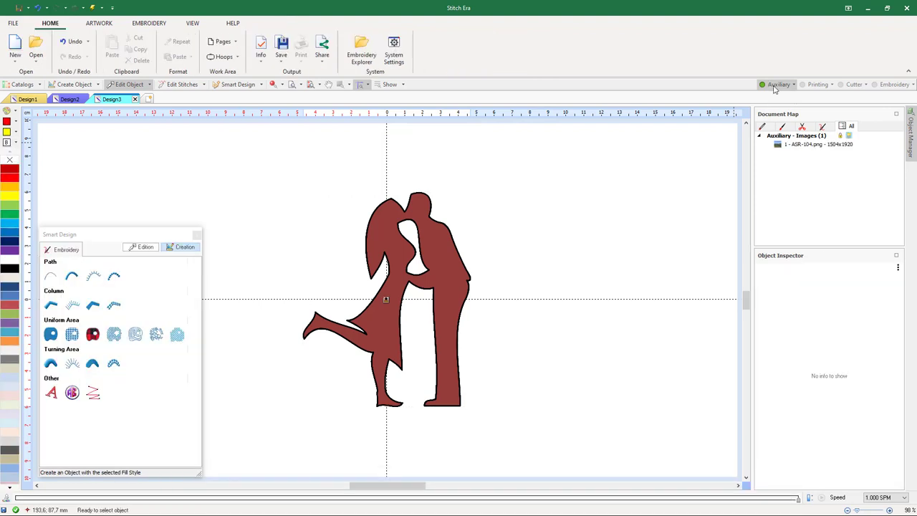
{"action": "left_click", "coordinate": [793, 84]}
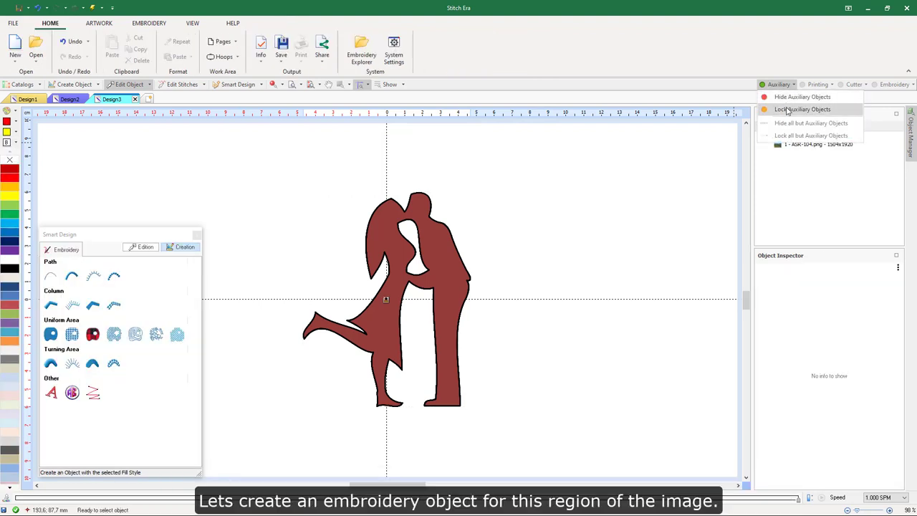
{"action": "left_click", "coordinate": [789, 109]}
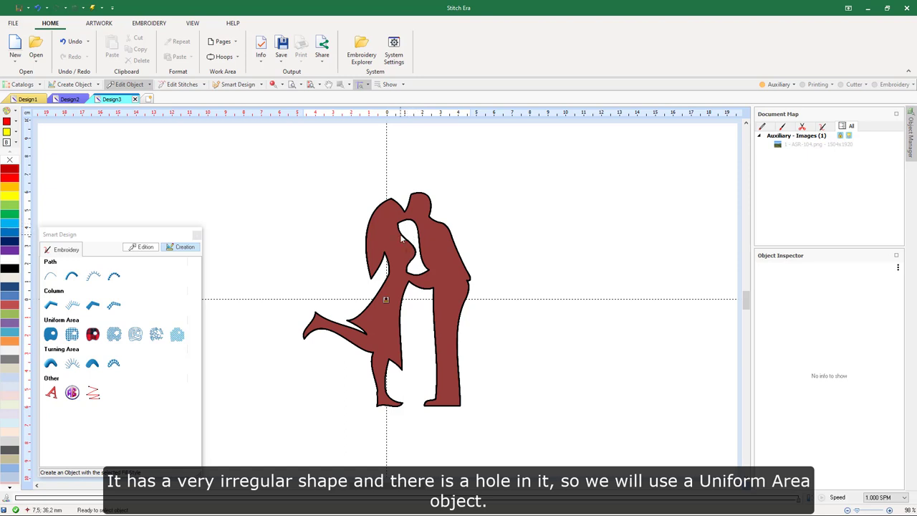
Start a Uniform Area object with the default pattern fill and switch its digitizing method to automatic tracing.
{"action": "left_click", "coordinate": [51, 335]}
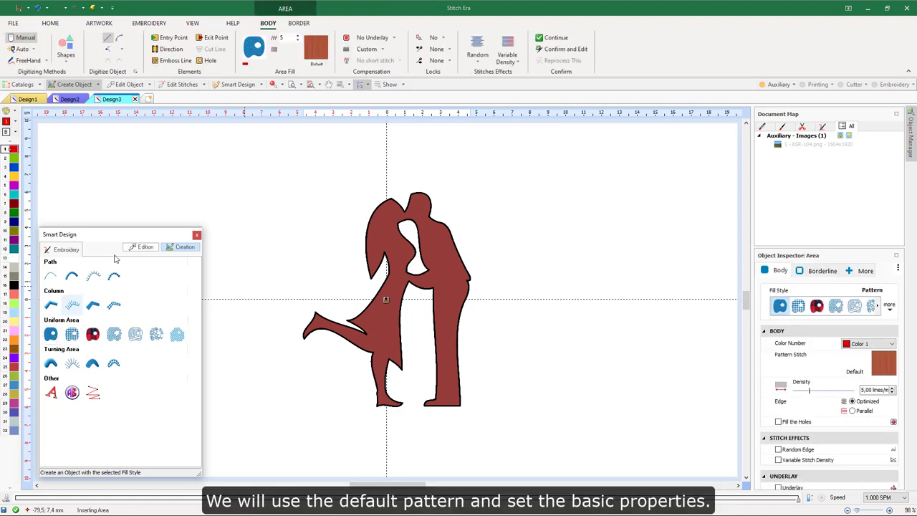
{"action": "left_click", "coordinate": [285, 42]}
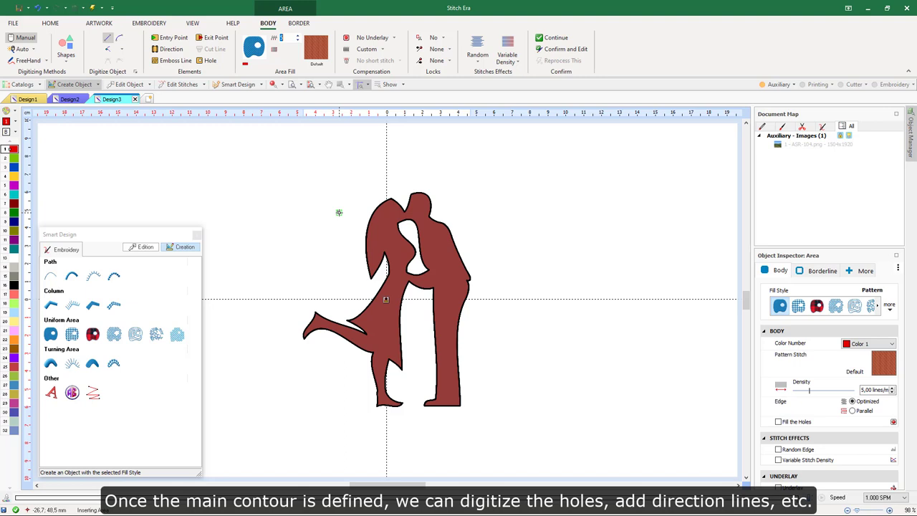
{"action": "scroll", "coordinate": [357, 254], "scroll_direction": "up", "scroll_amount": 1}
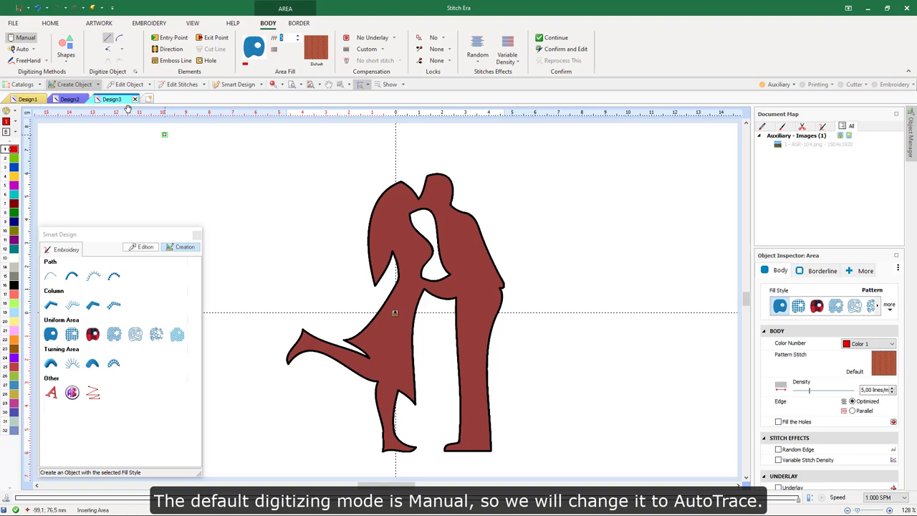
{"action": "left_click", "coordinate": [33, 49]}
{"action": "left_click", "coordinate": [36, 61]}
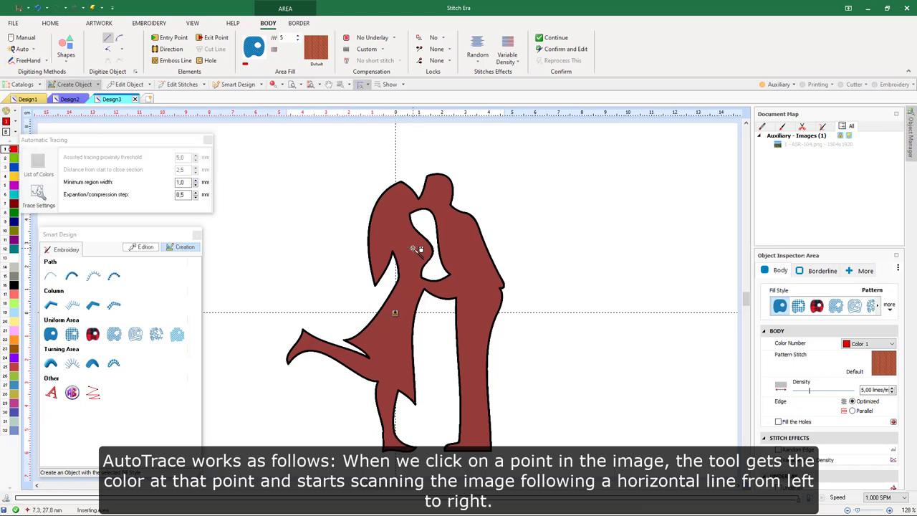
Auto-trace the outer contour of the couple silhouette as the area's main outline.
{"action": "scroll", "coordinate": [409, 258], "scroll_direction": "up", "scroll_amount": 1}
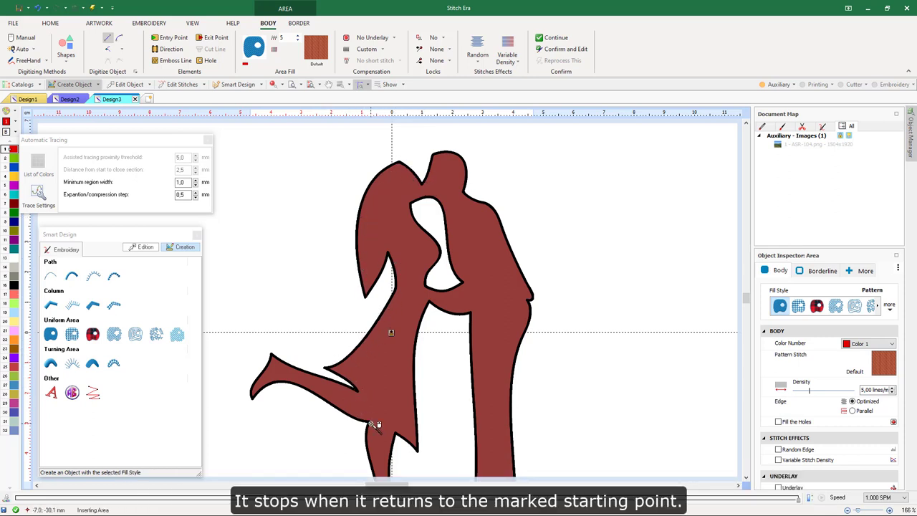
{"action": "left_click", "coordinate": [501, 277]}
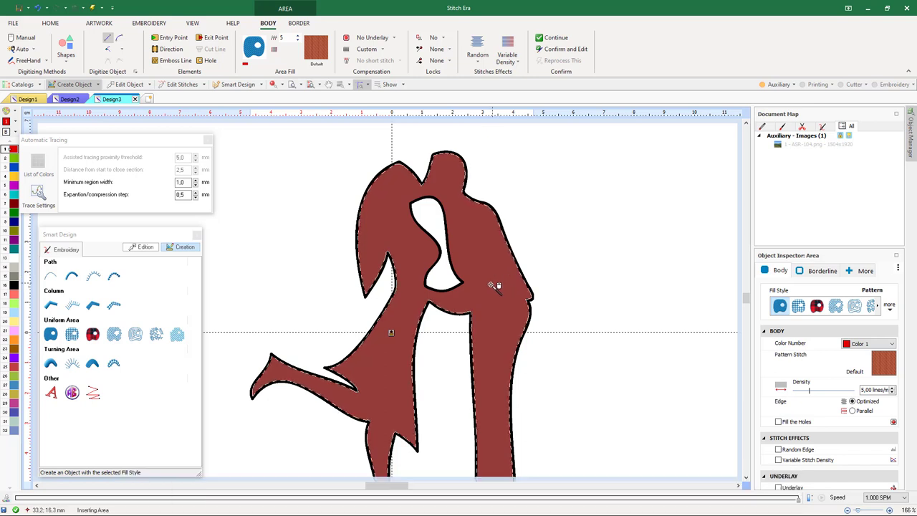
{"action": "left_click", "coordinate": [419, 256]}
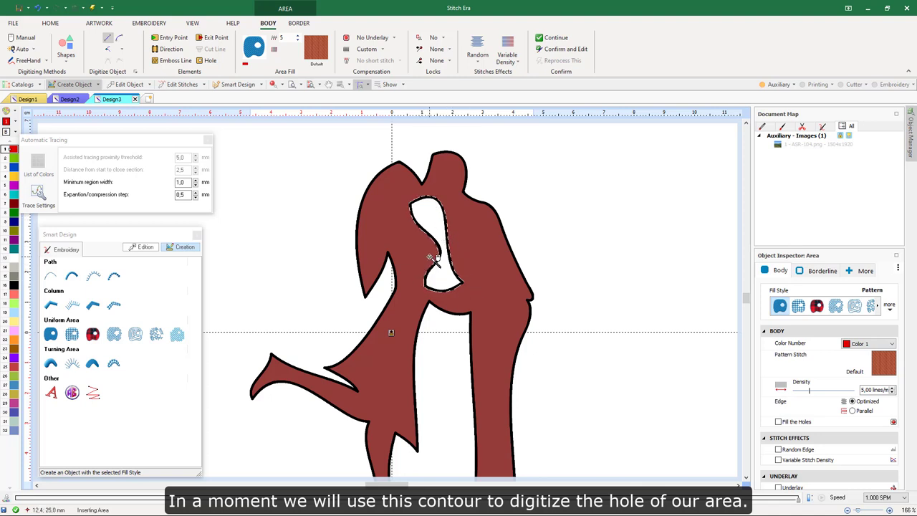
{"action": "left_click", "coordinate": [505, 264]}
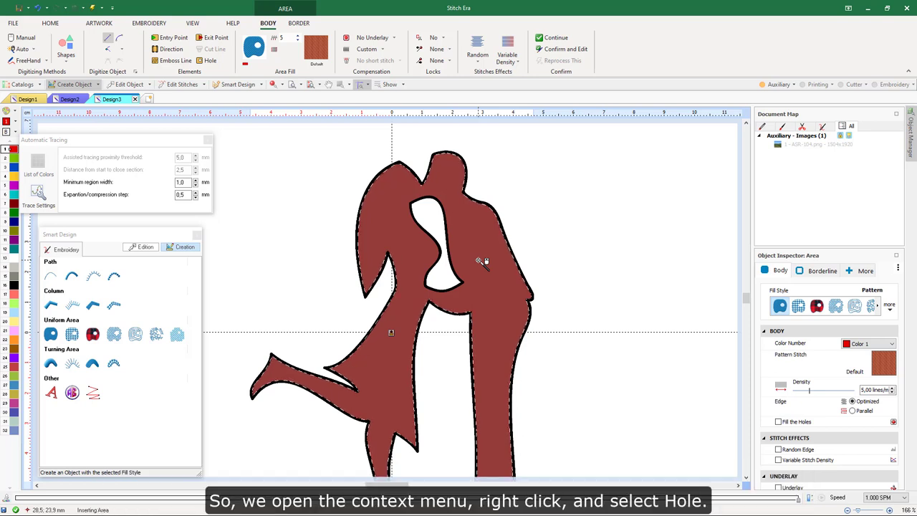
Add a hole to the area by auto-tracing the white gap between the two figures.
{"action": "right_click", "coordinate": [482, 261]}
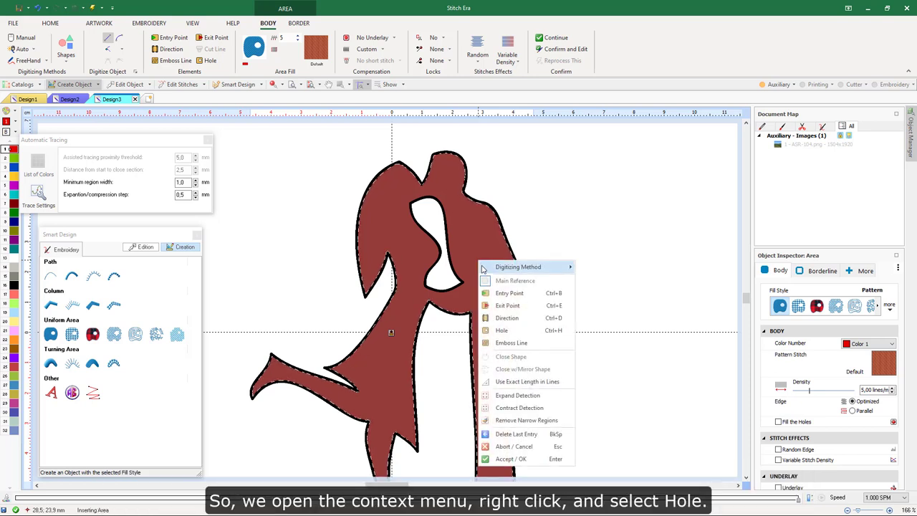
{"action": "left_click", "coordinate": [500, 331]}
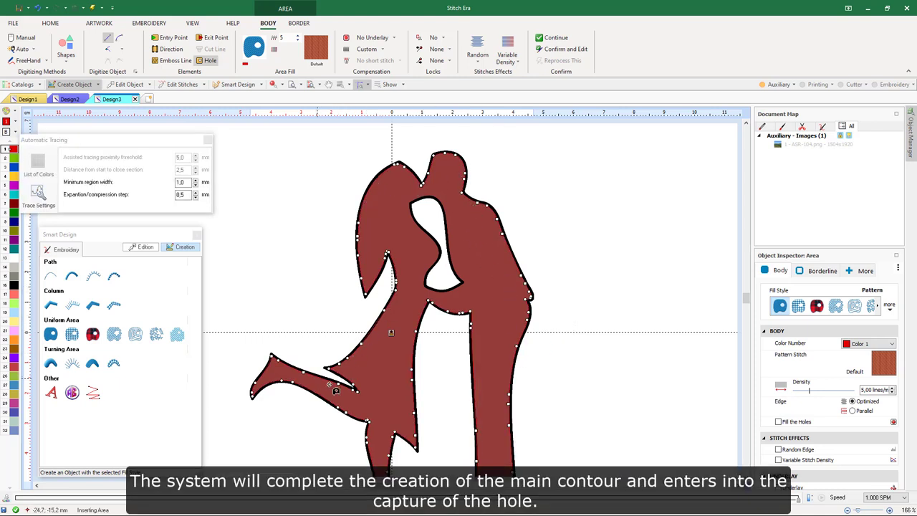
{"action": "left_click", "coordinate": [428, 248]}
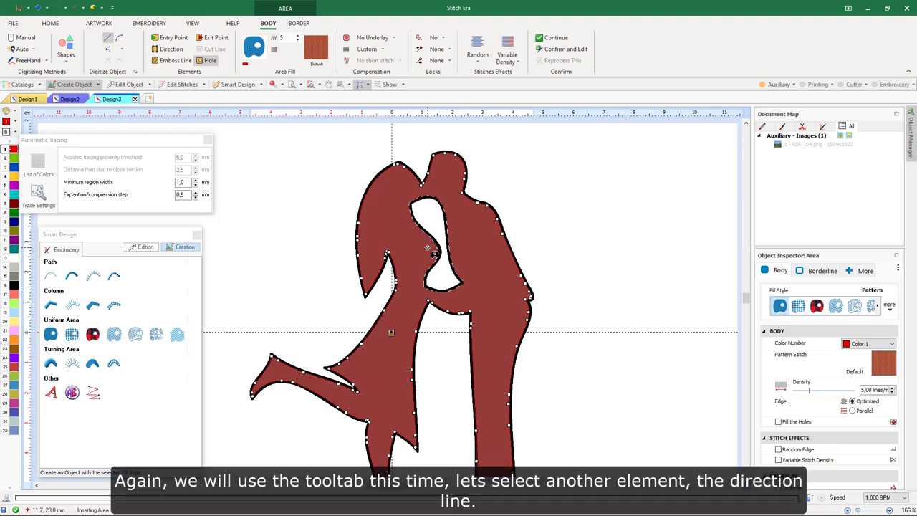
Define a slightly rising stitch direction line across the couple's torsos, accept the area to generate its stitches, and leave automatic tracing.
{"action": "left_click", "coordinate": [169, 52]}
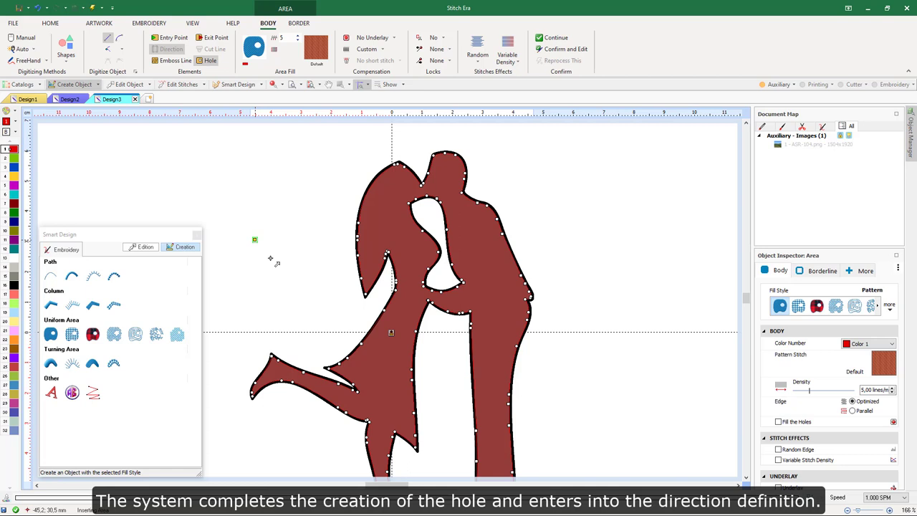
{"action": "left_click", "coordinate": [372, 309]}
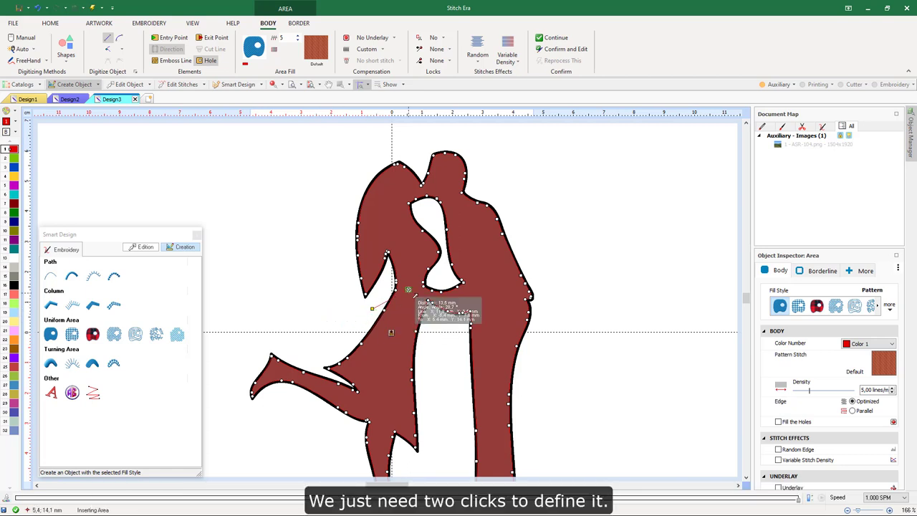
{"action": "left_click", "coordinate": [533, 254]}
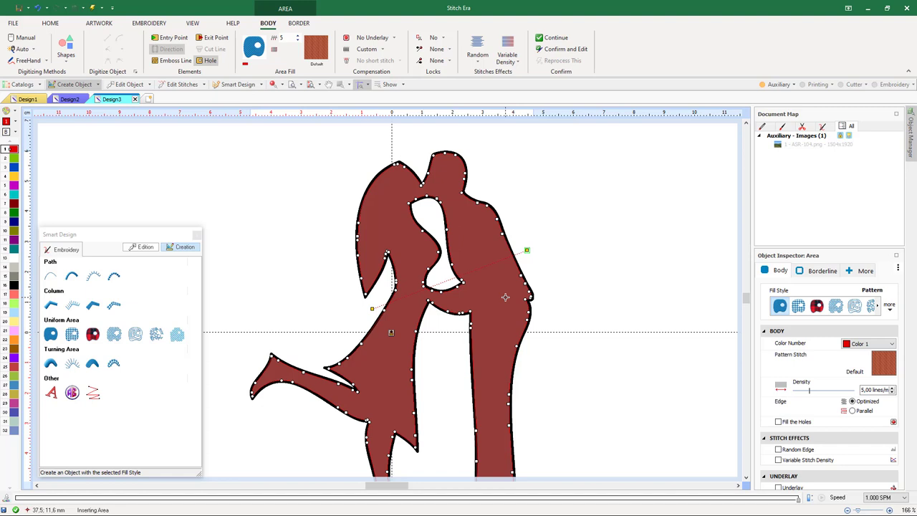
{"action": "right_click", "coordinate": [493, 278]}
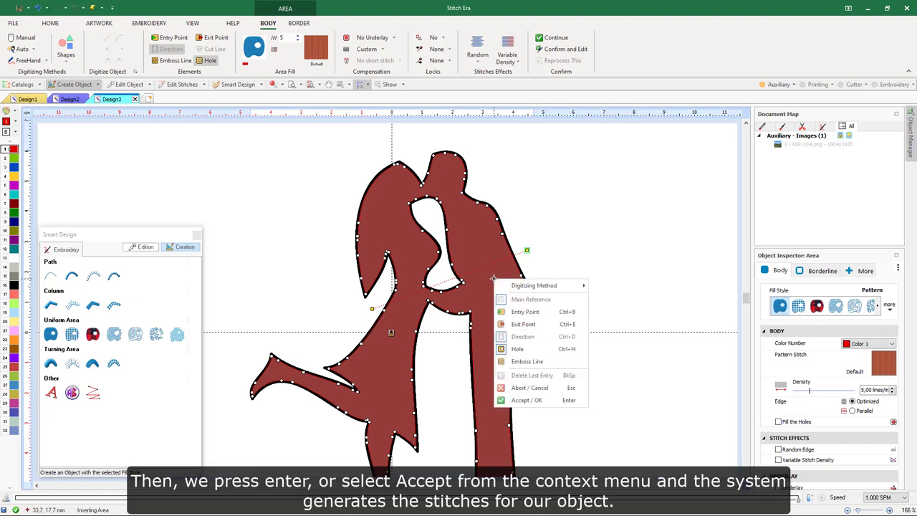
{"action": "left_click", "coordinate": [523, 400]}
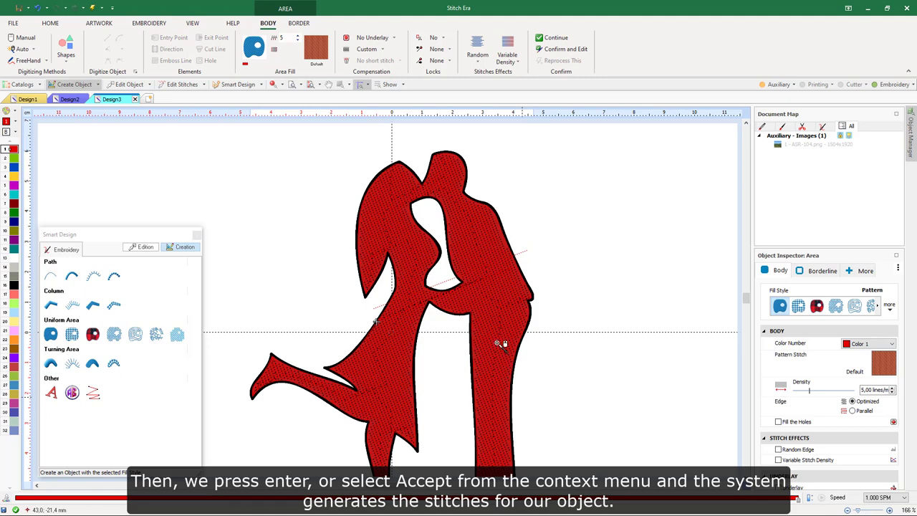
{"action": "scroll", "coordinate": [467, 292], "scroll_direction": "down", "scroll_amount": 2}
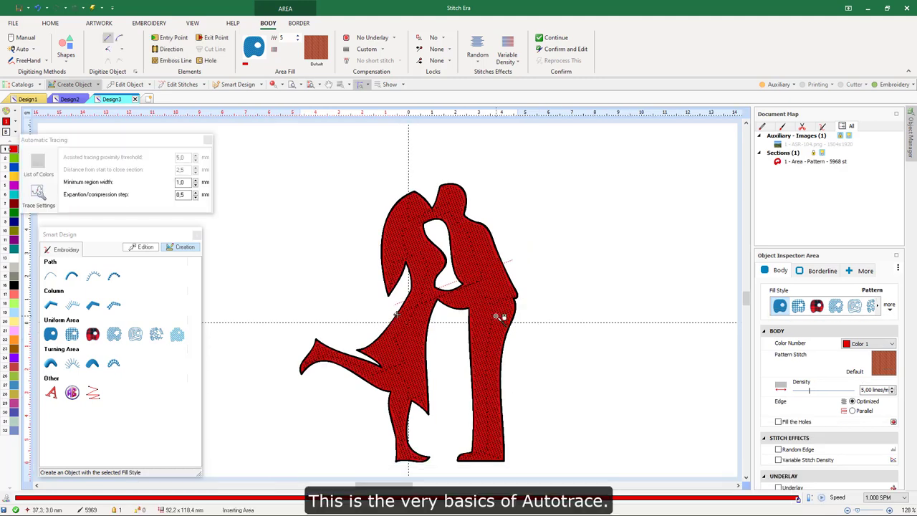
{"action": "left_click", "coordinate": [208, 140]}
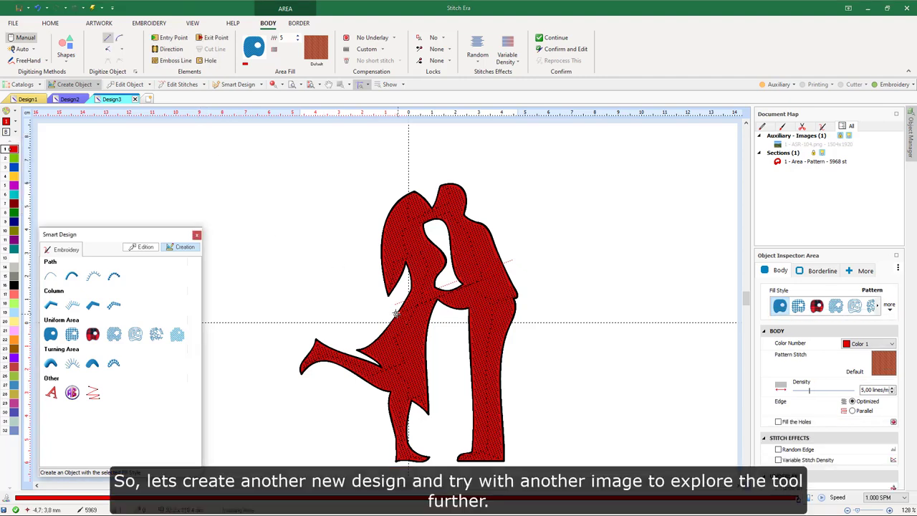
Create a new design and insert the scissors sample image ASR-011 from the image catalog at its center.
{"action": "left_click", "coordinate": [148, 101]}
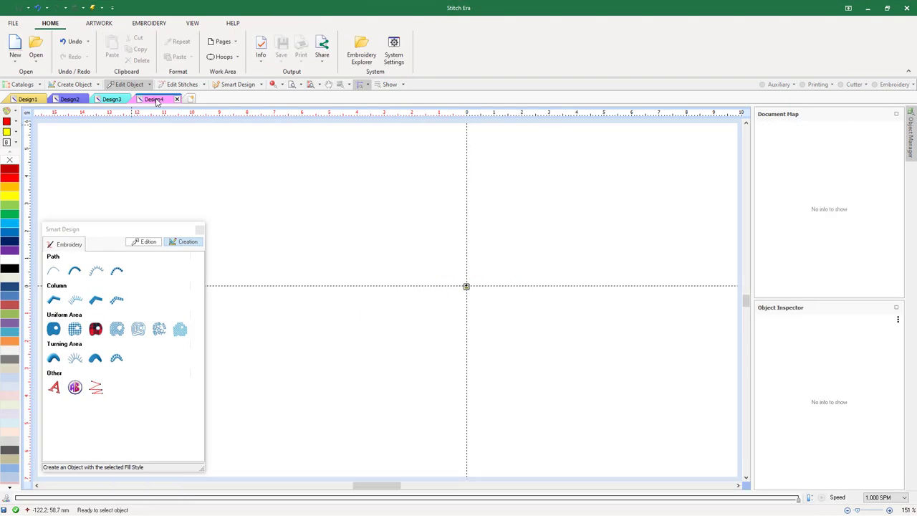
{"action": "left_click", "coordinate": [23, 85]}
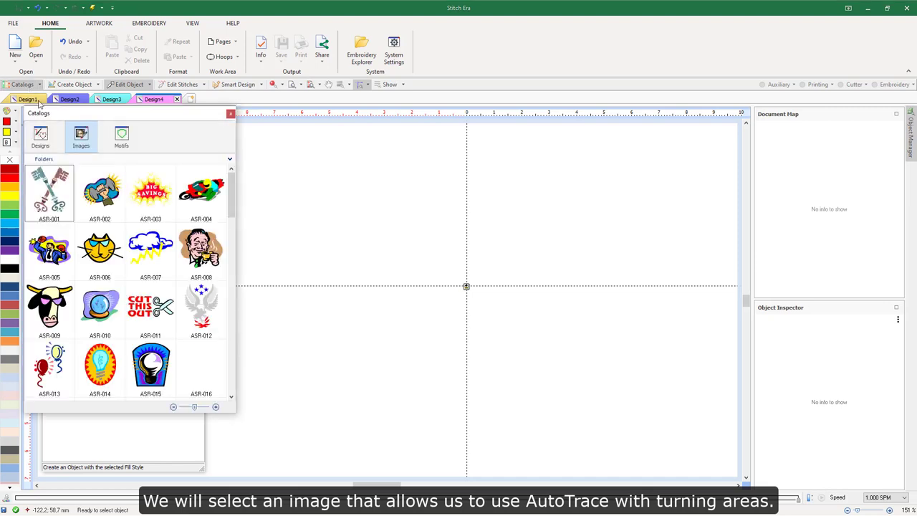
{"action": "scroll", "coordinate": [143, 287], "scroll_direction": "down", "scroll_amount": 1}
{"action": "left_click_drag", "start_coordinate": [149, 251], "coordinate": [467, 290]}
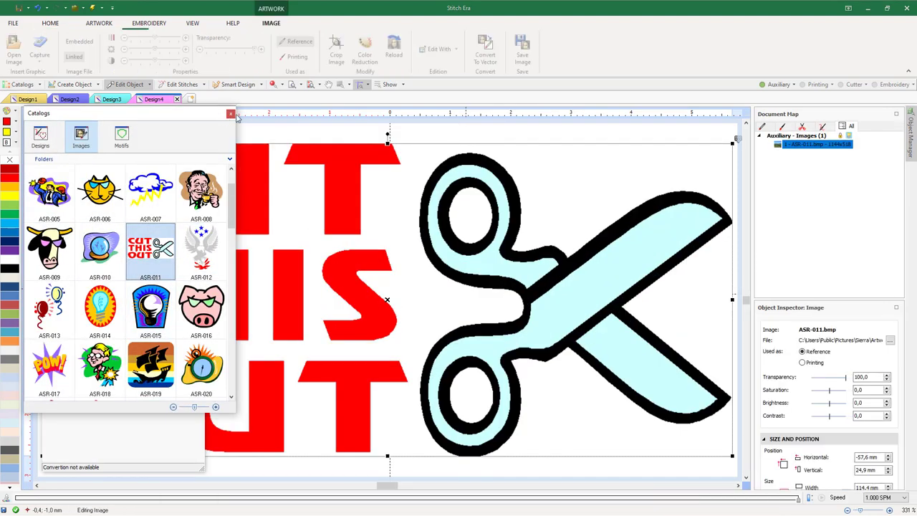
{"action": "left_click", "coordinate": [230, 114]}
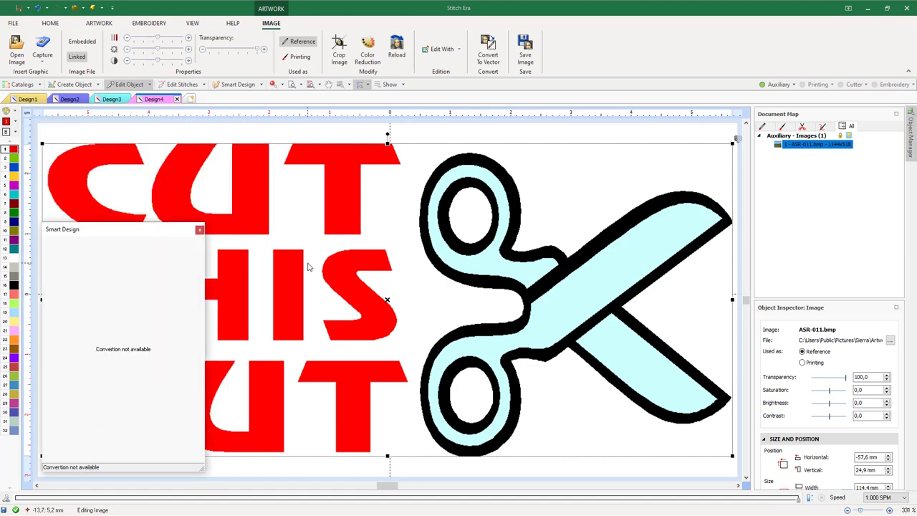
Rescale the image by measuring the width of the letter U's right vertical stroke and setting that length to 7 mm.
{"action": "scroll", "coordinate": [307, 266], "scroll_direction": "down", "scroll_amount": 3}
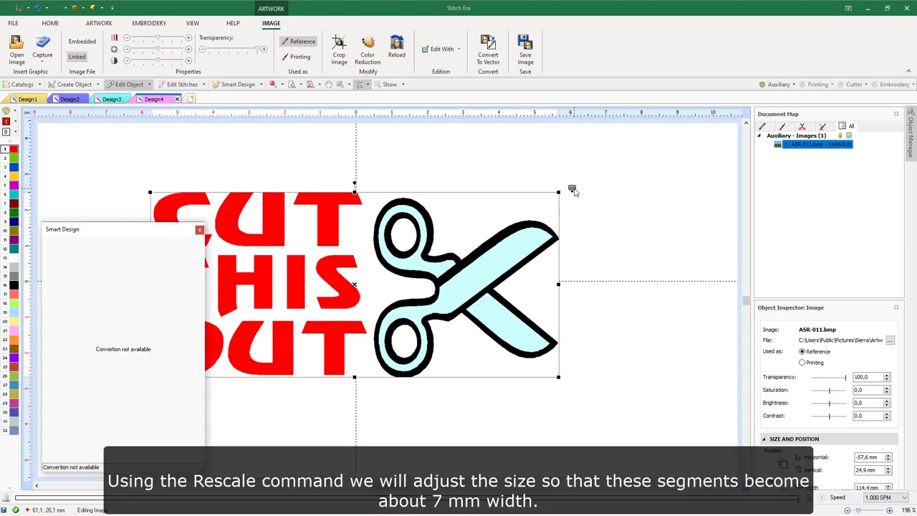
{"action": "left_click", "coordinate": [572, 190]}
{"action": "mouse_move", "coordinate": [607, 204]}
{"action": "left_click", "coordinate": [680, 242]}
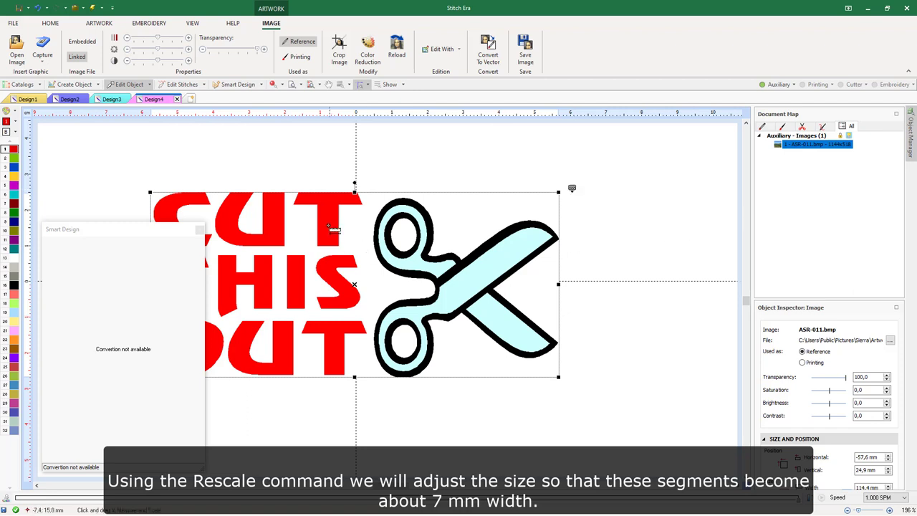
{"action": "left_click_drag", "start_coordinate": [261, 221], "coordinate": [285, 222]}
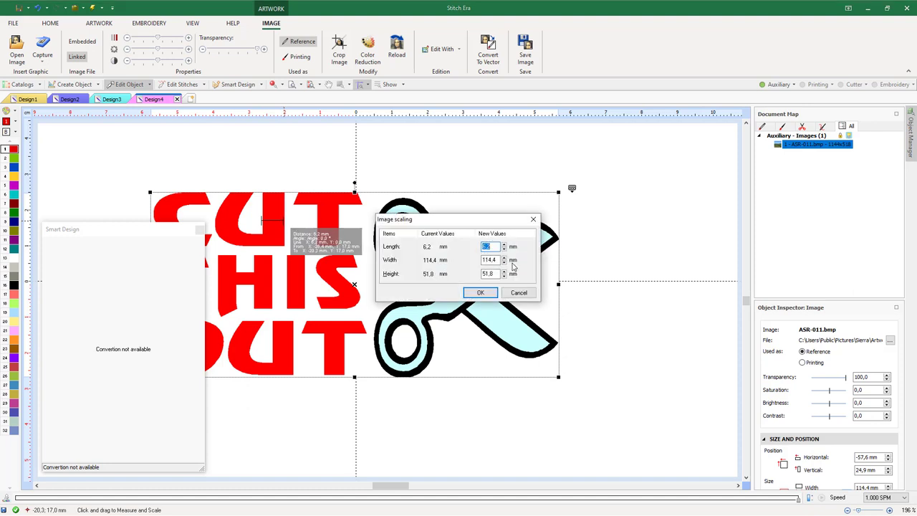
{"action": "type", "text": "7"}
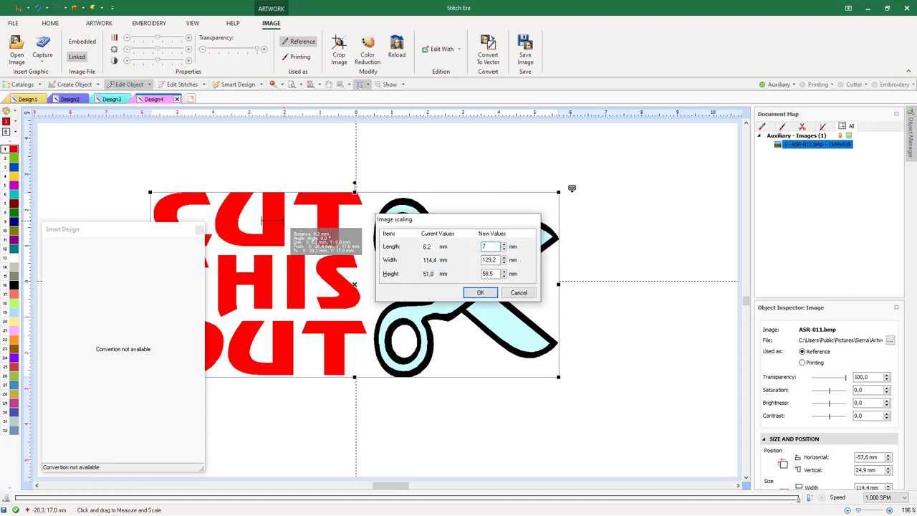
{"action": "key", "text": "Return"}
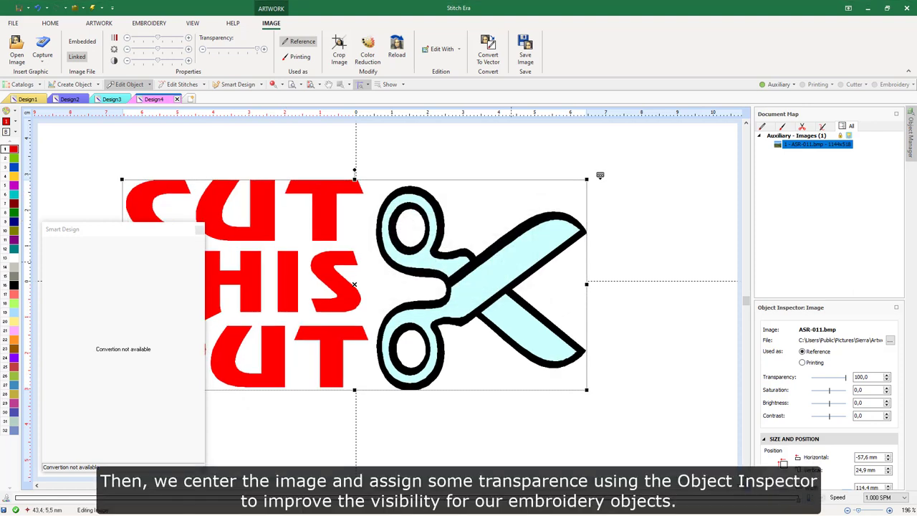
Center the rescaled scissors image at the design origin.
{"action": "left_click", "coordinate": [601, 177]}
{"action": "mouse_move", "coordinate": [643, 215]}
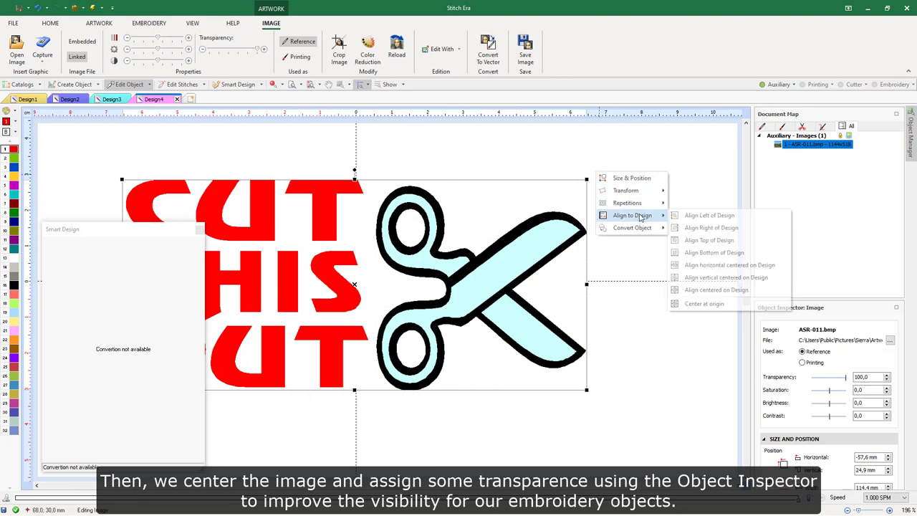
{"action": "left_click", "coordinate": [708, 304]}
Set the image transparency to 35 and lock the auxiliary objects.
{"action": "left_click", "coordinate": [859, 377]}
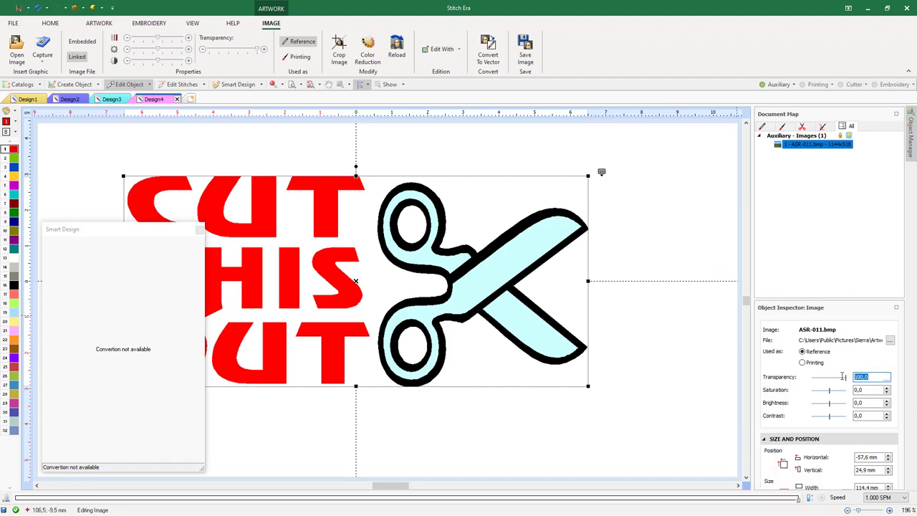
{"action": "type", "text": "35"}
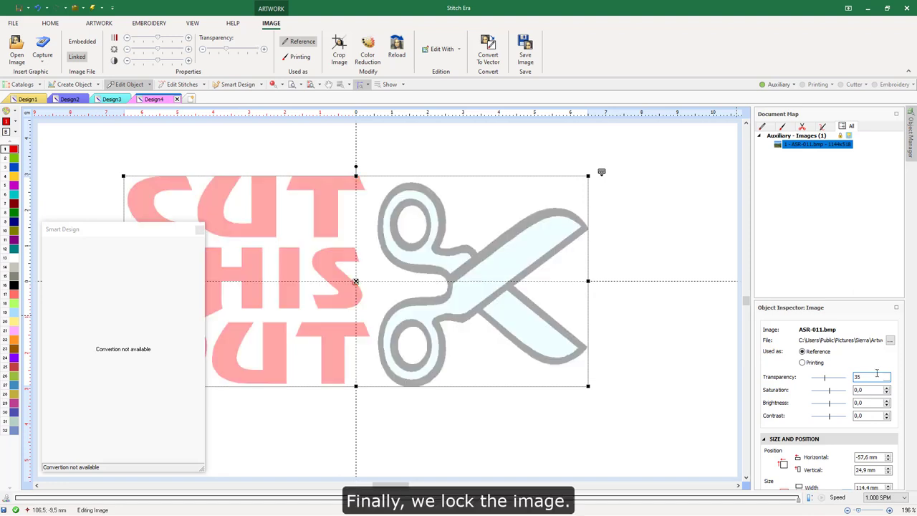
{"action": "left_click", "coordinate": [793, 85]}
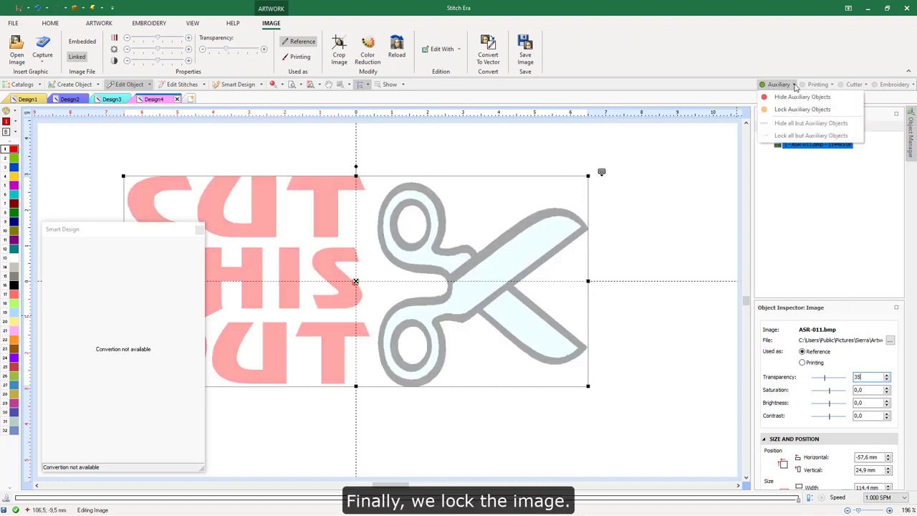
{"action": "left_click", "coordinate": [795, 111]}
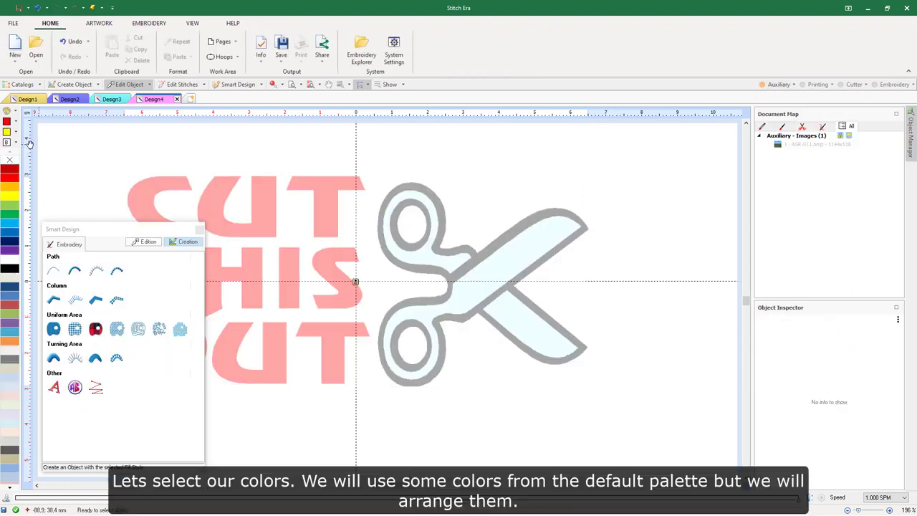
Rearrange the embroidery thread palette by moving the cyan color to position 2 and the dark gray color to position 3.
{"action": "left_click", "coordinate": [149, 22]}
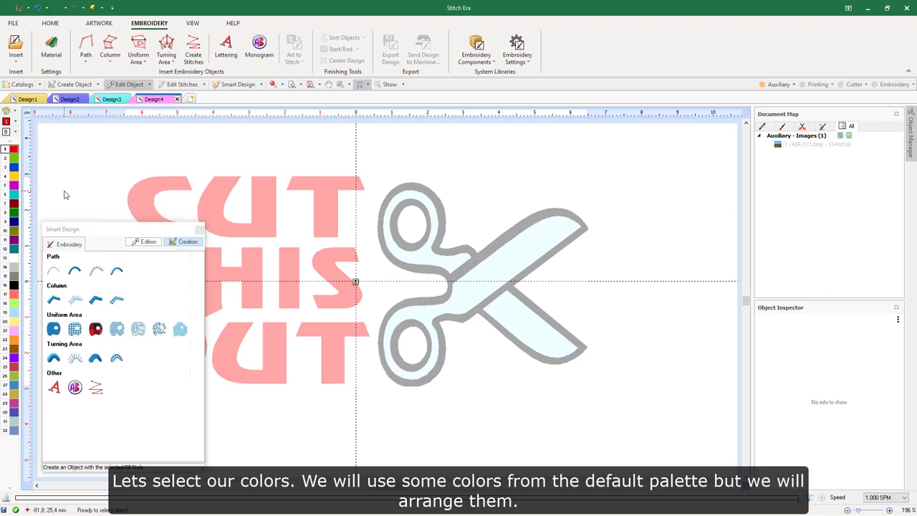
{"action": "left_click_drag", "start_coordinate": [13, 197], "coordinate": [9, 163]}
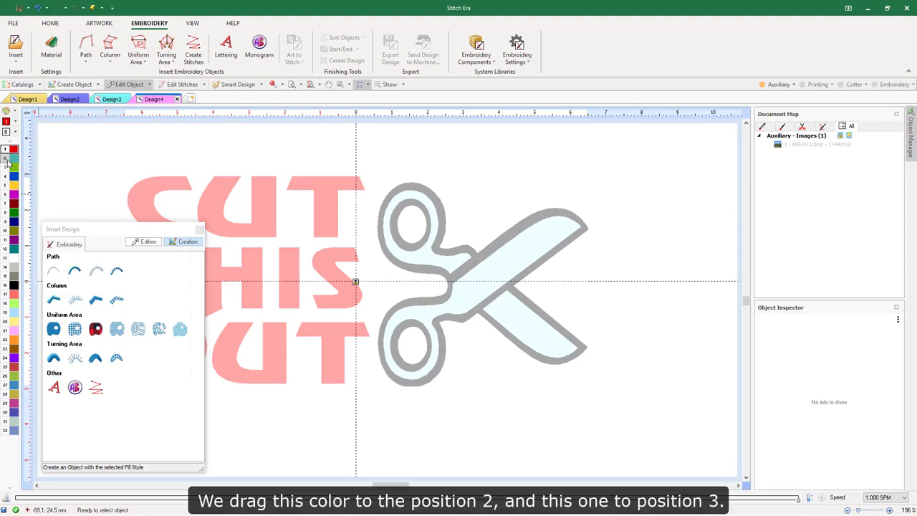
{"action": "left_click_drag", "start_coordinate": [13, 281], "coordinate": [10, 169]}
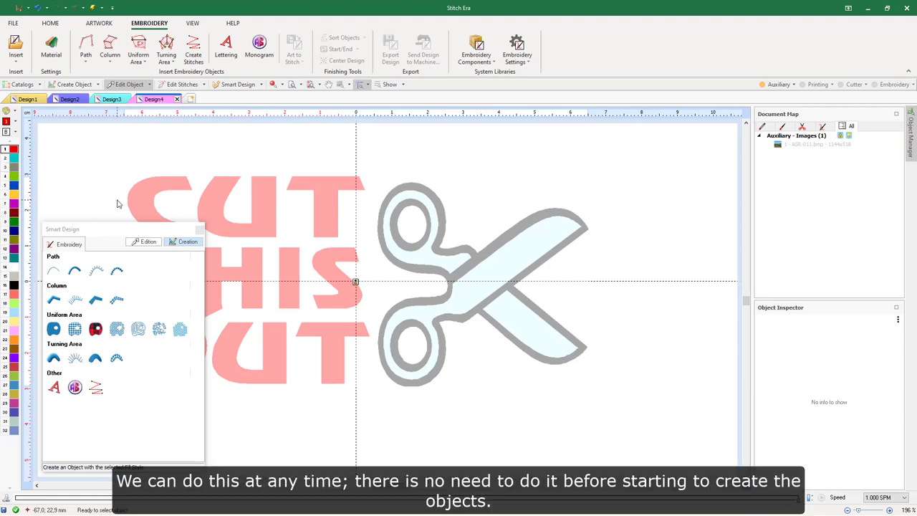
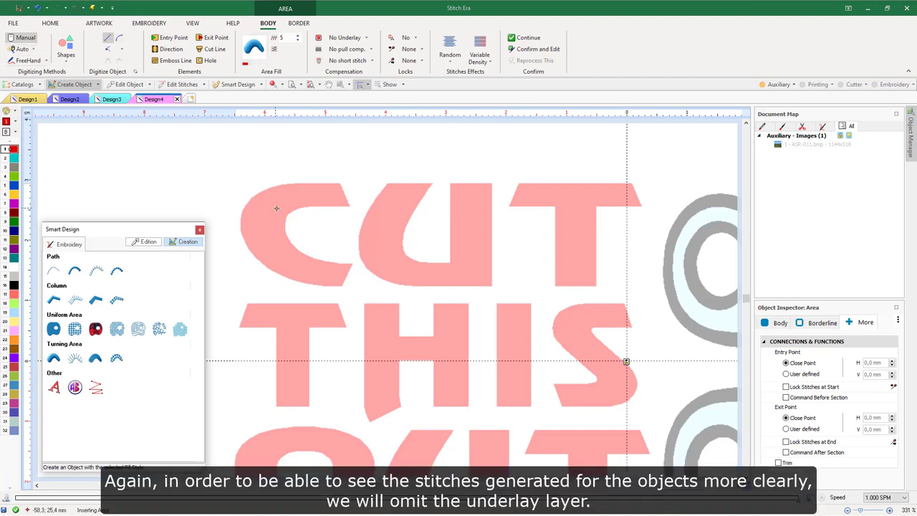
Keep No Underlay for the turning area, switch the digitizing method to automatic tracing and capture the contour of the letter C.
{"action": "left_click", "coordinate": [366, 38]}
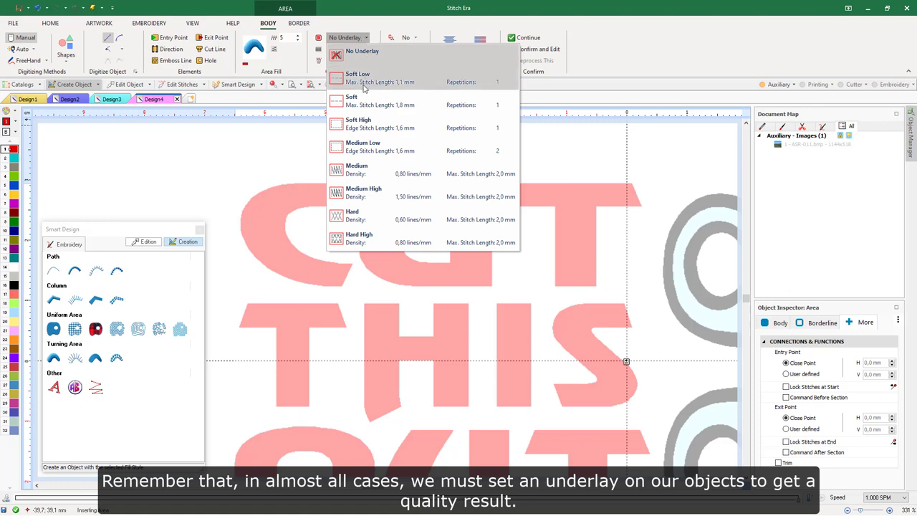
{"action": "left_click", "coordinate": [368, 38]}
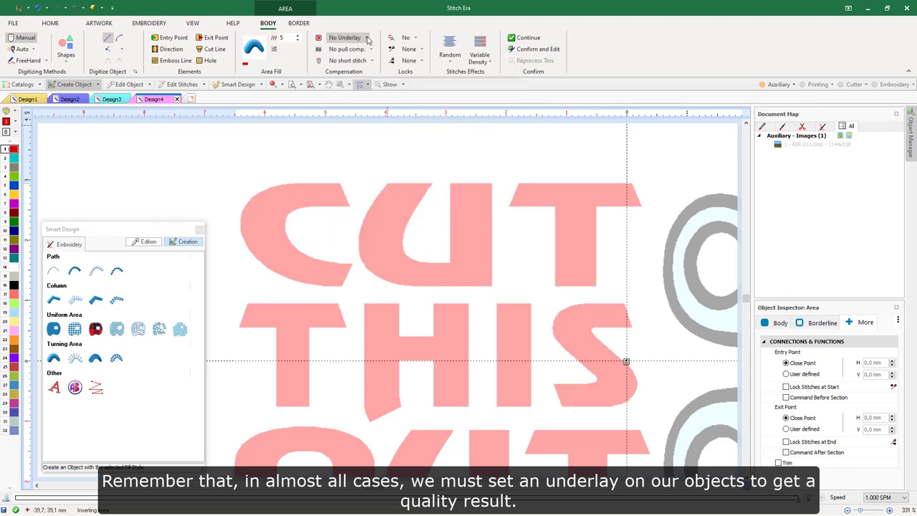
{"action": "left_click", "coordinate": [32, 49]}
{"action": "left_click", "coordinate": [33, 61]}
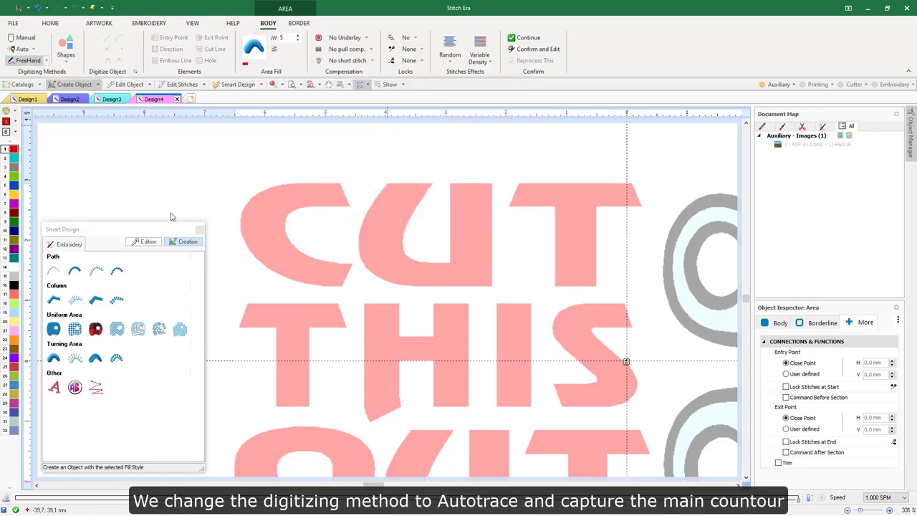
{"action": "left_click", "coordinate": [326, 180]}
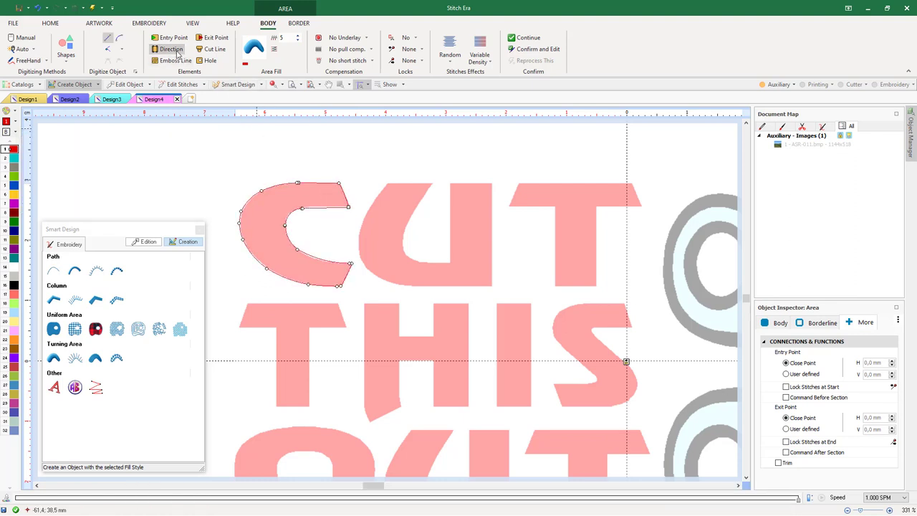
Define four stitch direction lines across the letter C from its upper tip around the curve to its lower tip, and accept the area.
{"action": "left_click", "coordinate": [332, 180]}
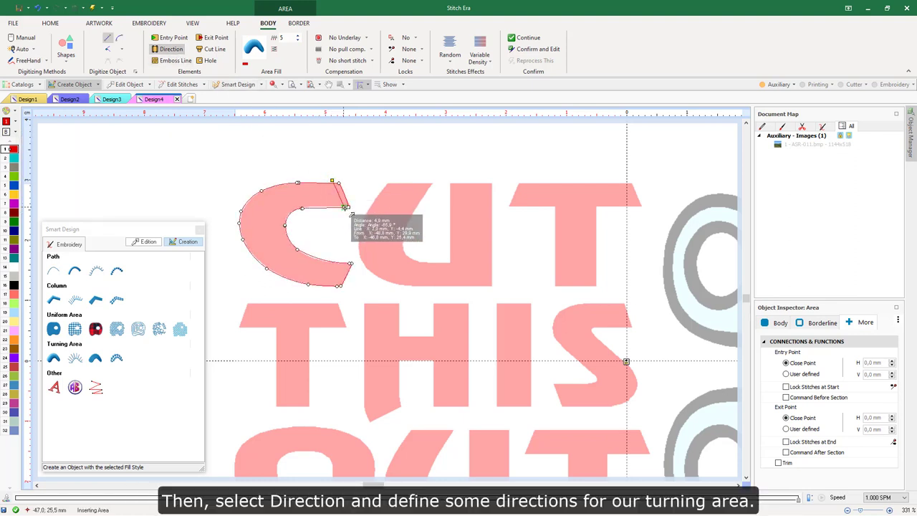
{"action": "left_click", "coordinate": [347, 213]}
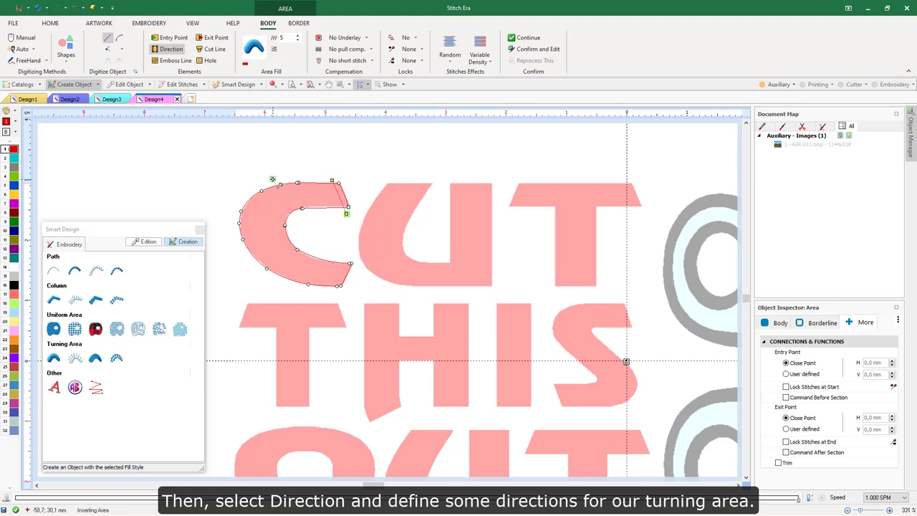
{"action": "left_click", "coordinate": [272, 179]}
{"action": "left_click", "coordinate": [295, 213]}
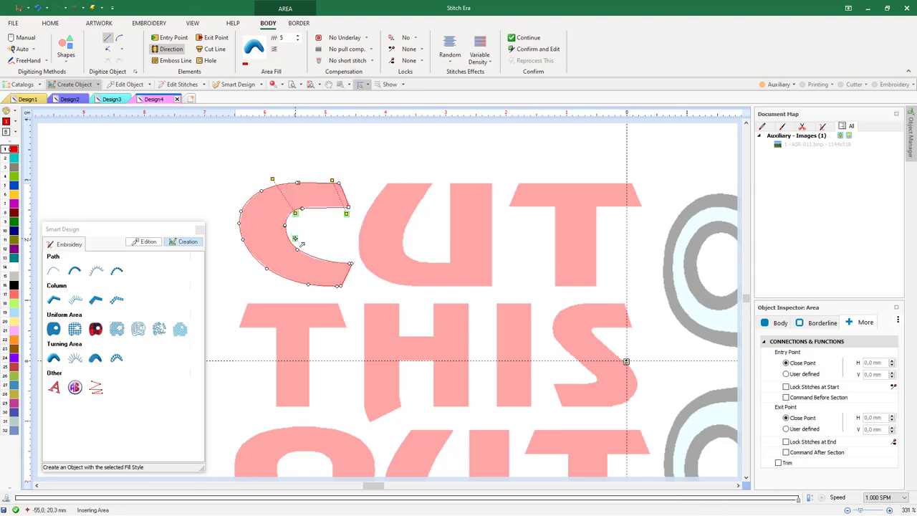
{"action": "left_click", "coordinate": [260, 274]}
{"action": "left_click", "coordinate": [324, 253]}
{"action": "left_click", "coordinate": [333, 293]}
{"action": "right_click", "coordinate": [333, 293]}
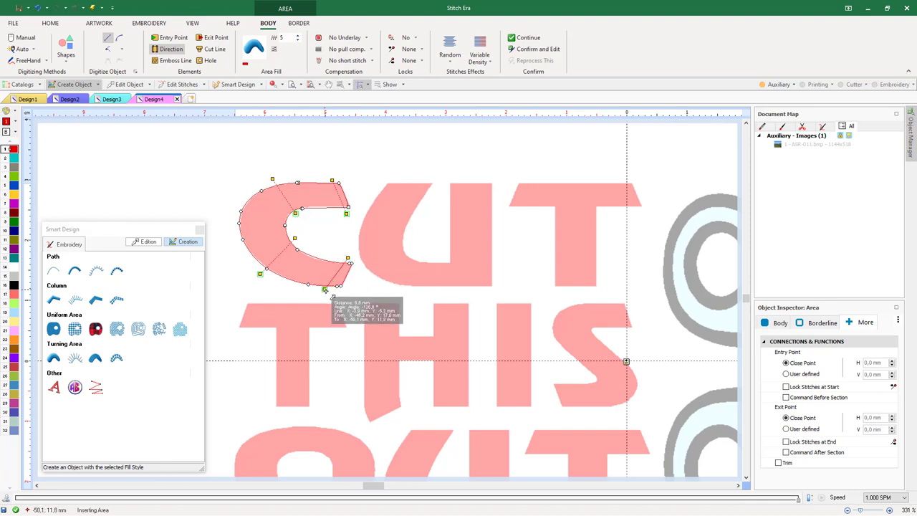
{"action": "left_click", "coordinate": [339, 299]}
{"action": "right_click", "coordinate": [335, 285]}
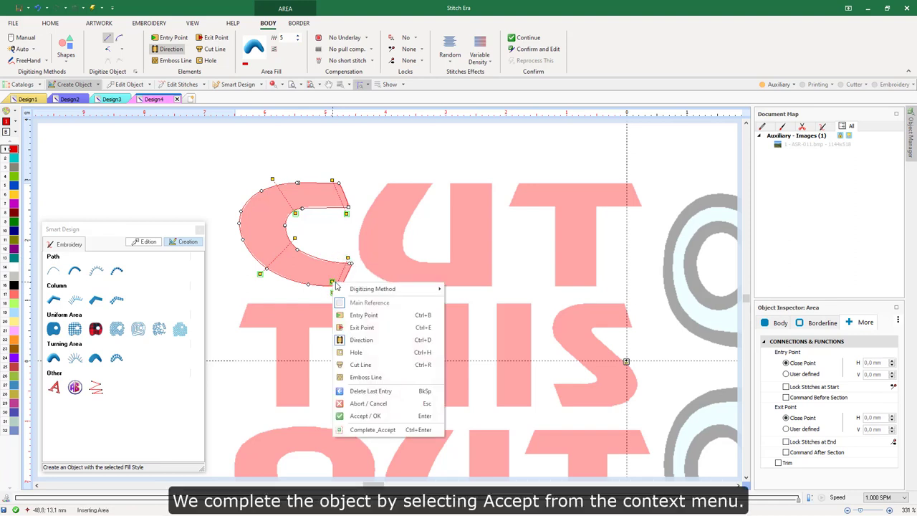
{"action": "left_click", "coordinate": [365, 417]}
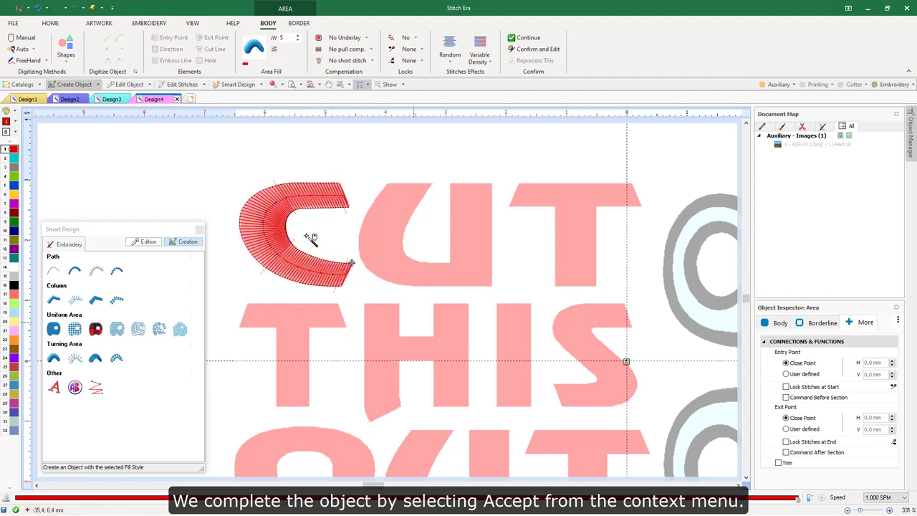
Inspect the stitches on the C's inner curve and set the short stitch compensation to Level 2 for the next area.
{"action": "scroll", "coordinate": [287, 225], "scroll_direction": "up", "scroll_amount": 5}
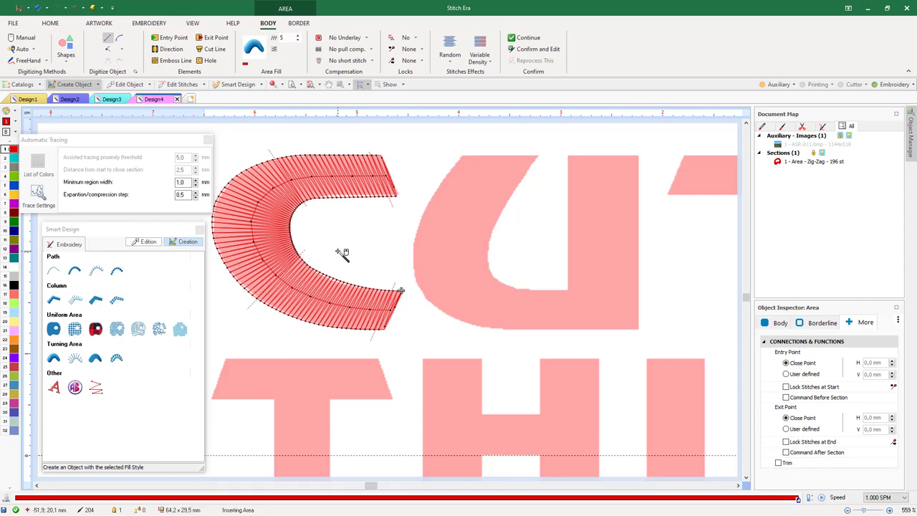
{"action": "scroll", "coordinate": [327, 242], "scroll_direction": "down", "scroll_amount": 1}
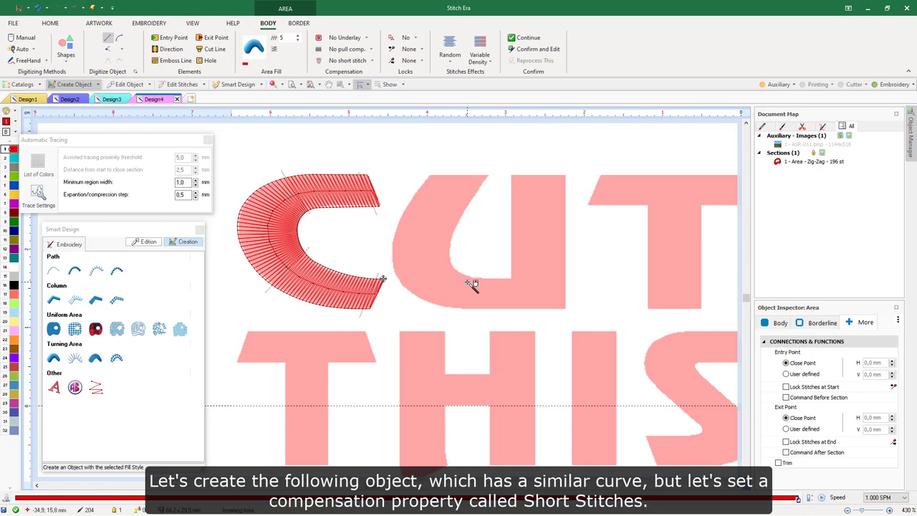
{"action": "left_click", "coordinate": [373, 62]}
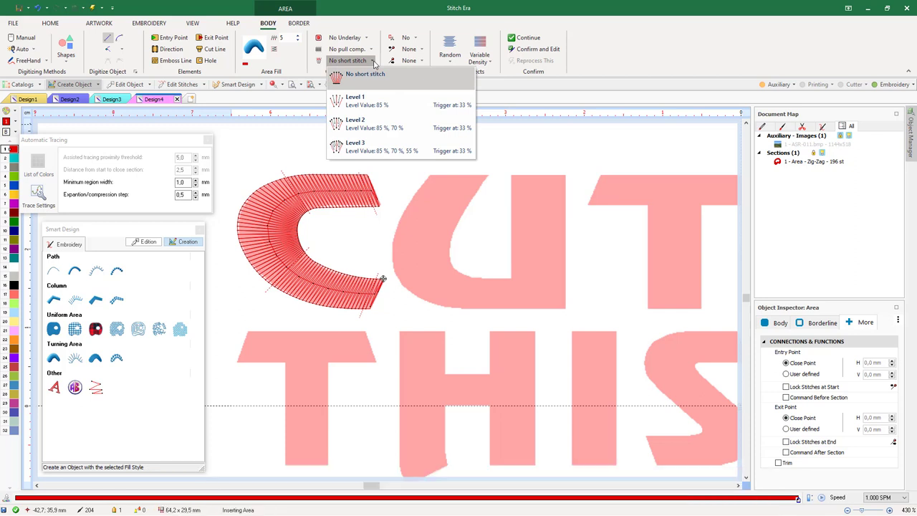
{"action": "left_click", "coordinate": [377, 125]}
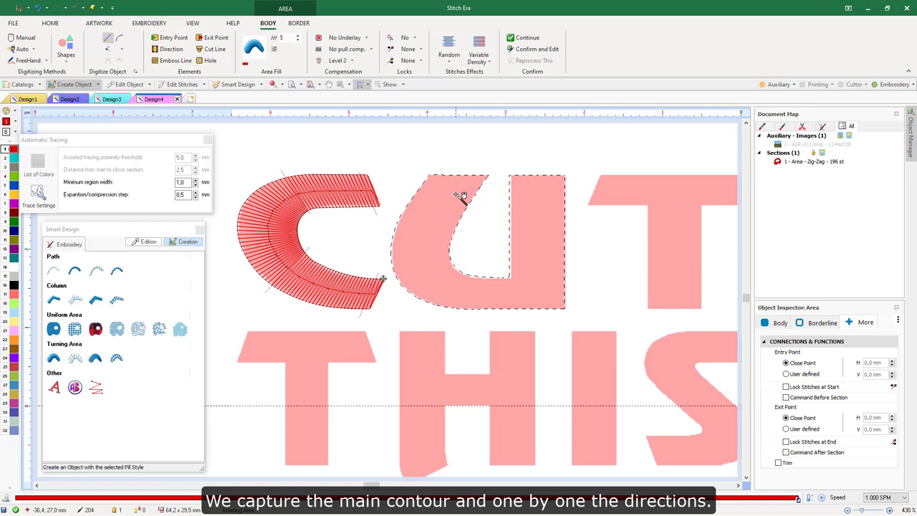
Auto-trace the letter U's contour and define four stitch direction lines across its slanted left arm and bottom curve.
{"action": "left_click", "coordinate": [169, 49]}
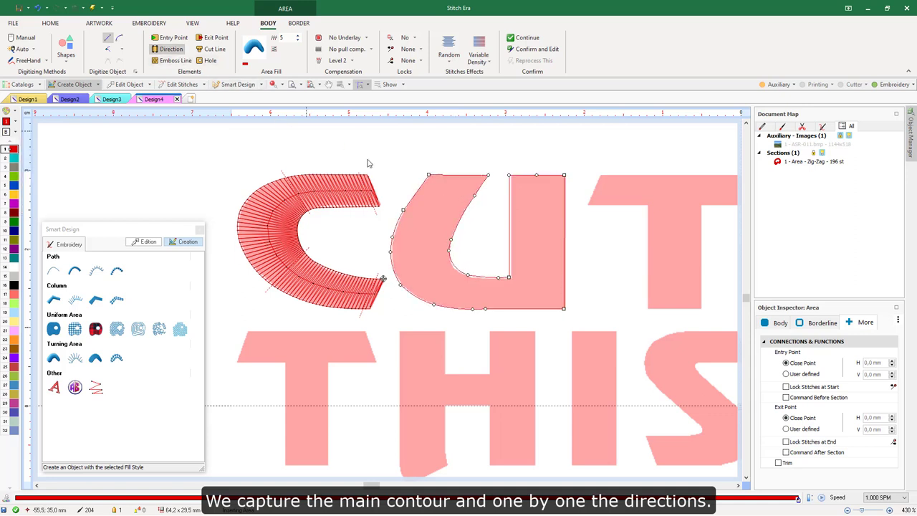
{"action": "left_click", "coordinate": [419, 178]}
{"action": "left_click", "coordinate": [489, 178]}
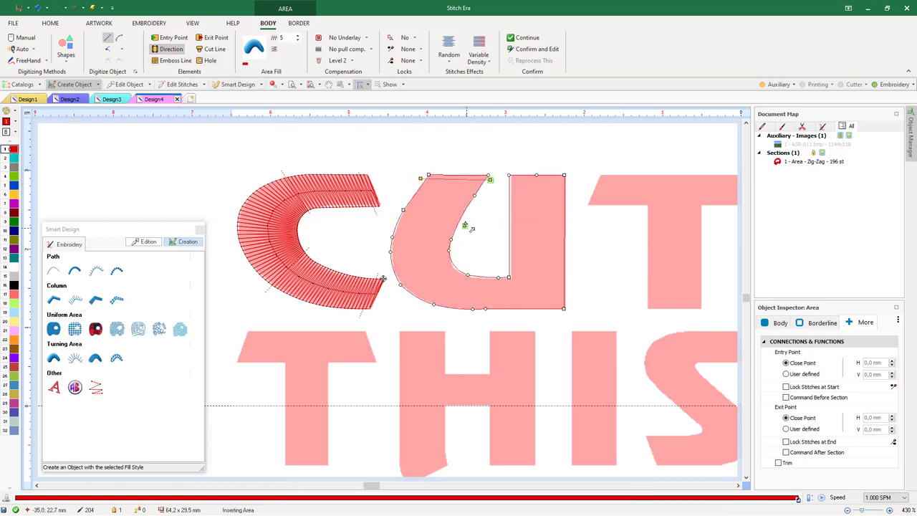
{"action": "left_click", "coordinate": [467, 220]}
{"action": "left_click", "coordinate": [393, 222]}
{"action": "left_click", "coordinate": [457, 255]}
{"action": "left_click", "coordinate": [400, 295]}
{"action": "left_click", "coordinate": [476, 268]}
{"action": "left_click", "coordinate": [469, 308]}
Add three direction lines across the U's lower corner and straight arm, accept the area, and inspect its short stitches.
{"action": "left_click", "coordinate": [503, 271]}
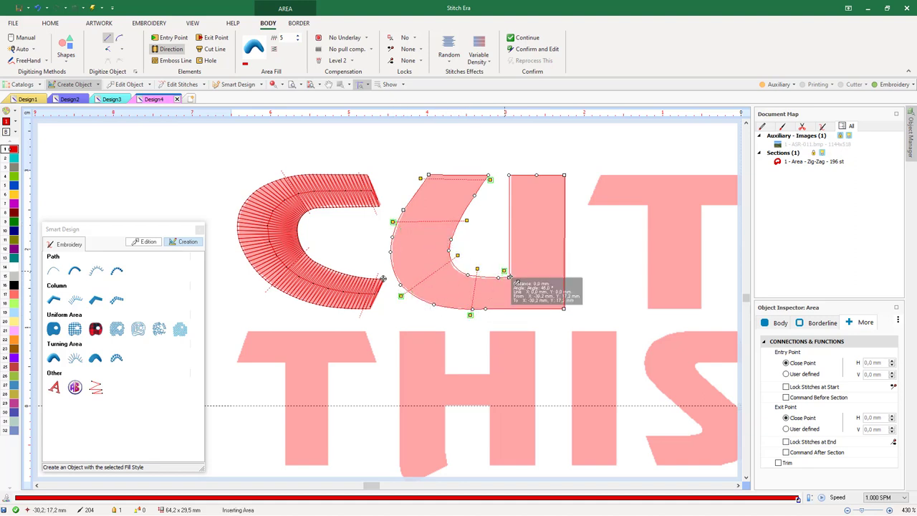
{"action": "left_click", "coordinate": [566, 310]}
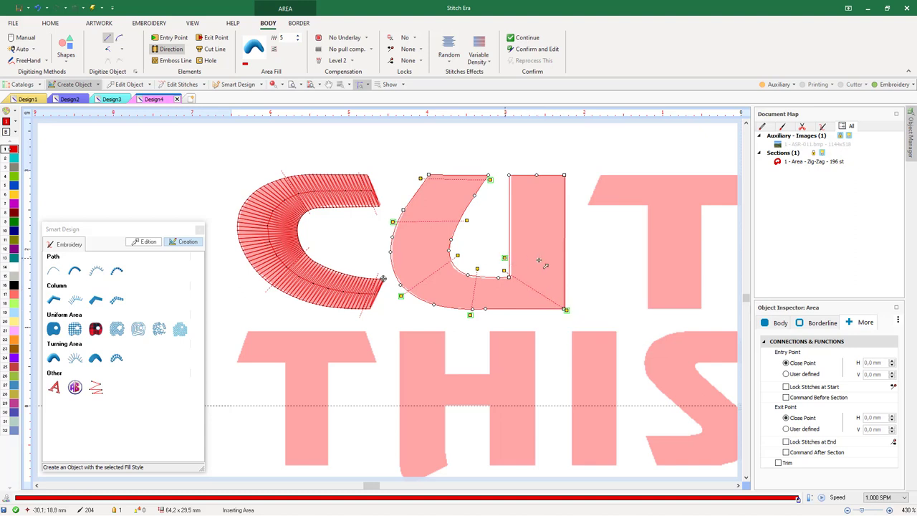
{"action": "left_click", "coordinate": [571, 256]}
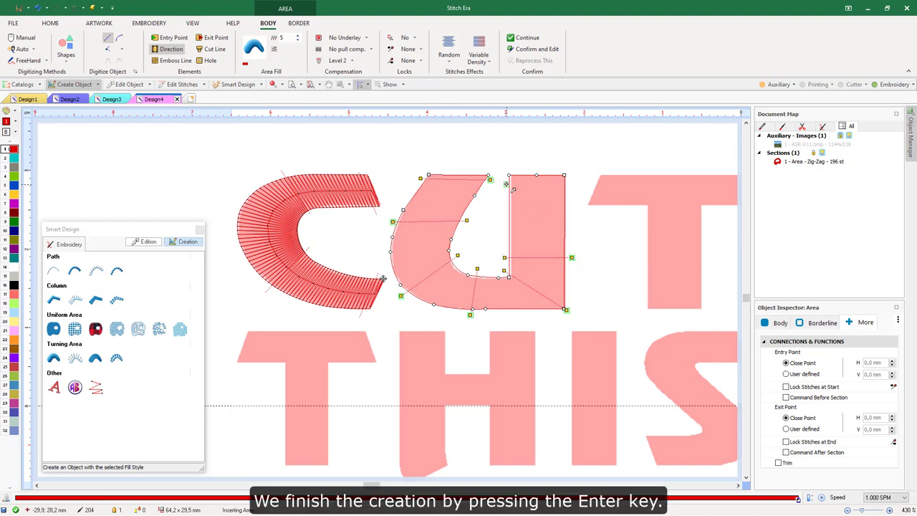
{"action": "left_click", "coordinate": [570, 184]}
{"action": "key", "text": "Return"}
{"action": "scroll", "coordinate": [457, 256], "scroll_direction": "up", "scroll_amount": 1}
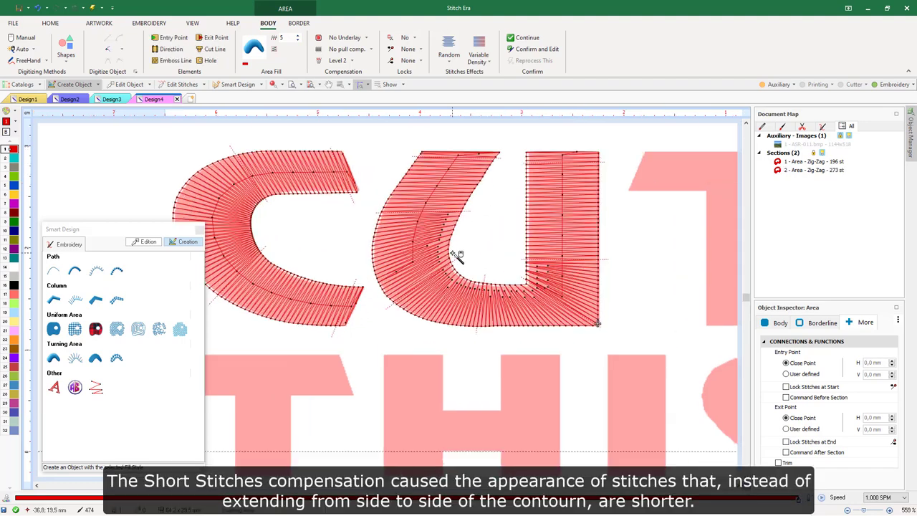
{"action": "scroll", "coordinate": [457, 256], "scroll_direction": "up", "scroll_amount": 1}
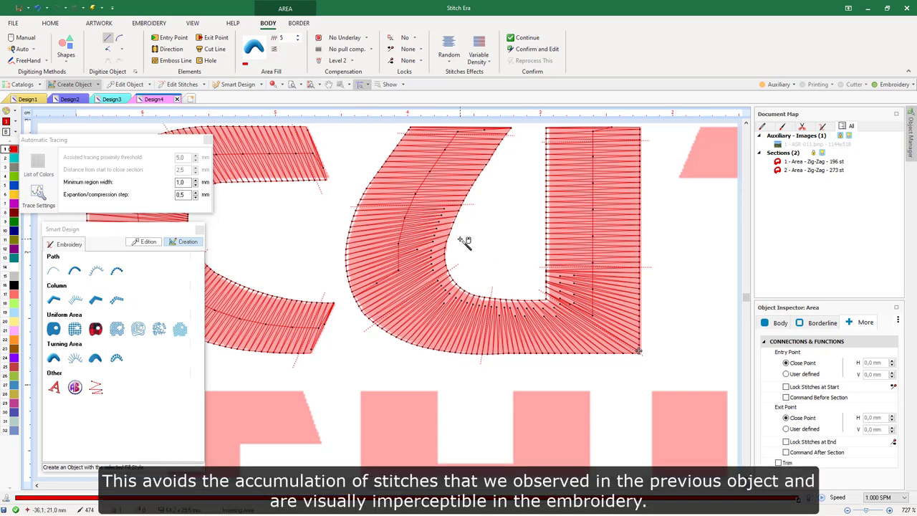
Preview the letters C and U as realistic stitches, and return to the normal stitch display.
{"action": "scroll", "coordinate": [465, 244], "scroll_direction": "down", "scroll_amount": 2}
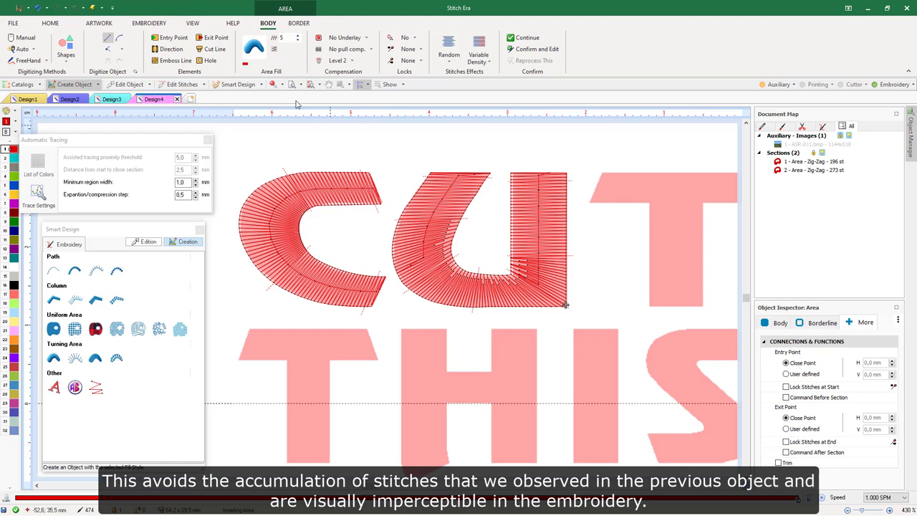
{"action": "left_click", "coordinate": [272, 85]}
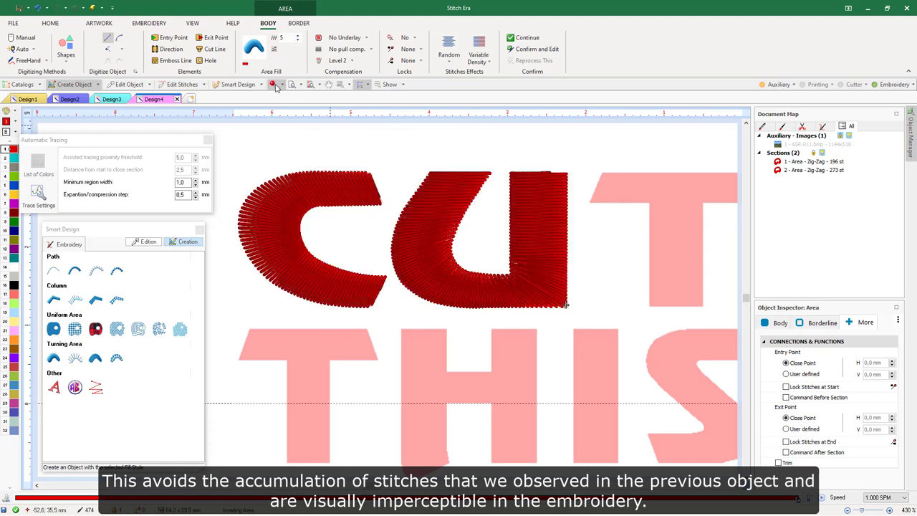
{"action": "left_click", "coordinate": [273, 84]}
Auto-trace the contour of the T in CUT and add a cut line separating its crossbar from its stem.
{"action": "scroll", "coordinate": [444, 244], "scroll_direction": "down", "scroll_amount": 3}
{"action": "scroll", "coordinate": [605, 241], "scroll_direction": "up", "scroll_amount": 3}
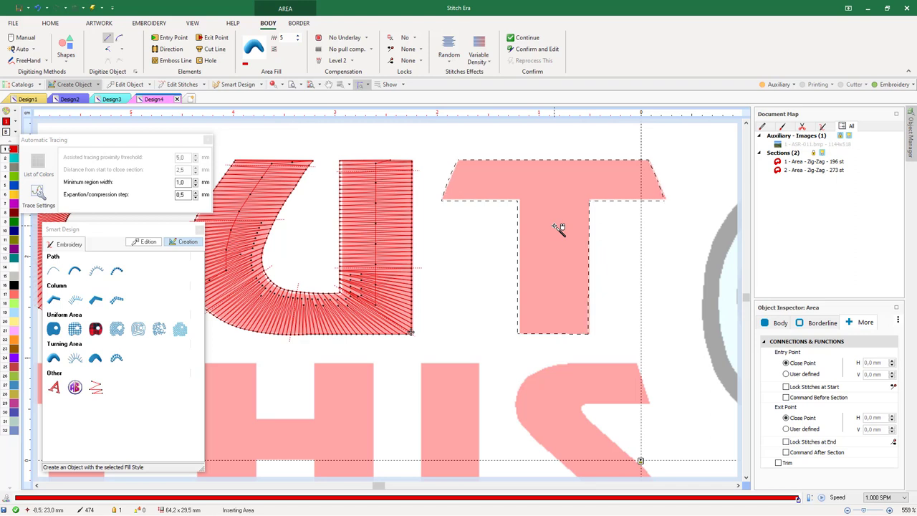
{"action": "left_click", "coordinate": [212, 50]}
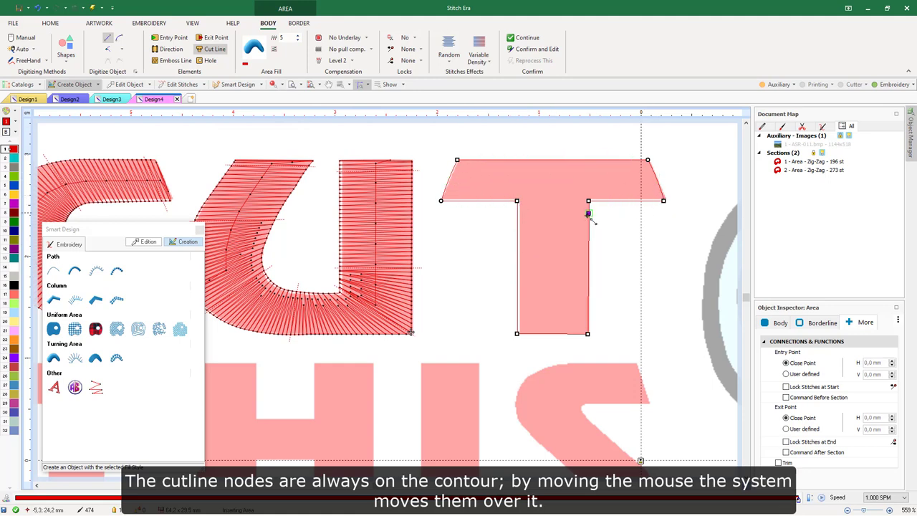
{"action": "left_click", "coordinate": [522, 201]}
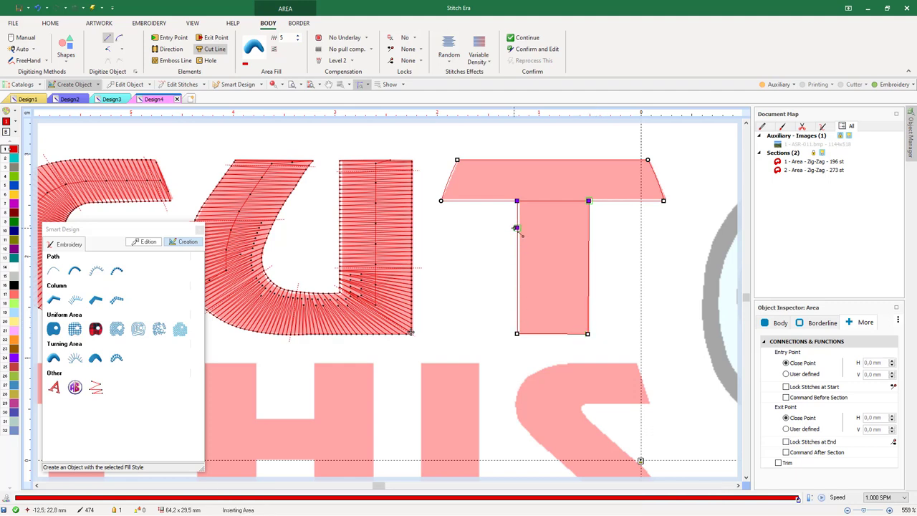
Define slanted stitch direction lines at both ends of the T's crossbar and a horizontal one across its stem, and accept the area.
{"action": "left_click", "coordinate": [170, 49]}
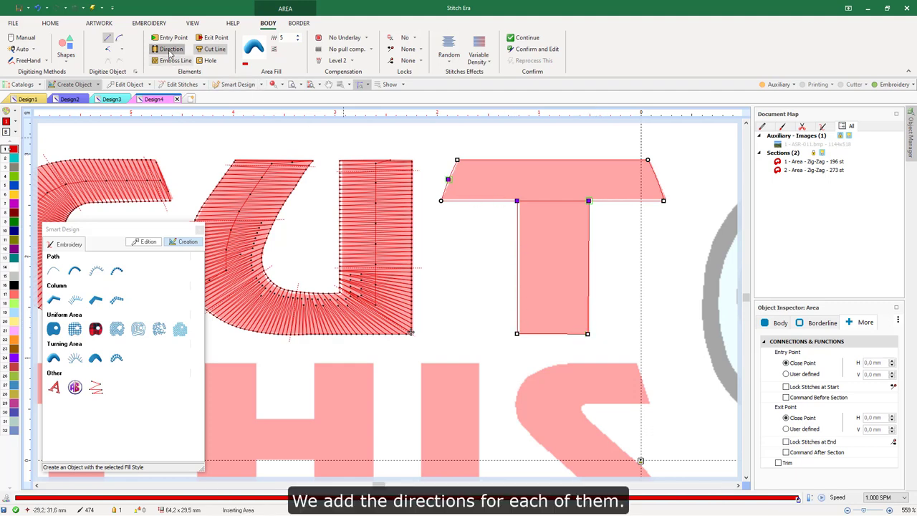
{"action": "left_click", "coordinate": [469, 157]}
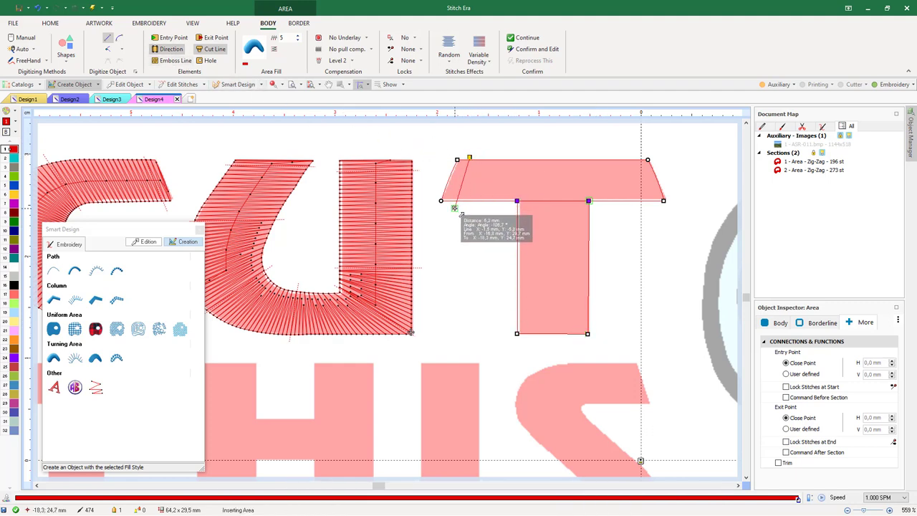
{"action": "left_click", "coordinate": [454, 208]}
{"action": "left_click", "coordinate": [636, 156]}
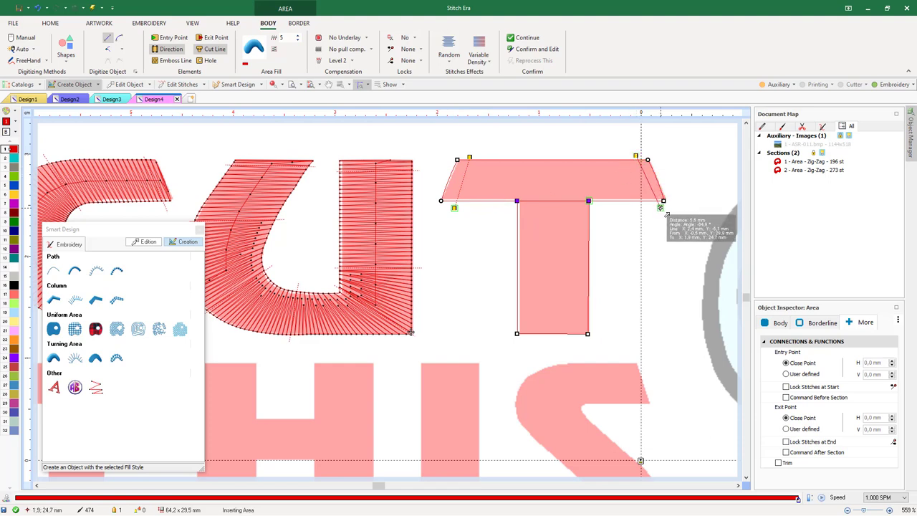
{"action": "left_click", "coordinate": [657, 208]}
{"action": "left_click", "coordinate": [599, 266]}
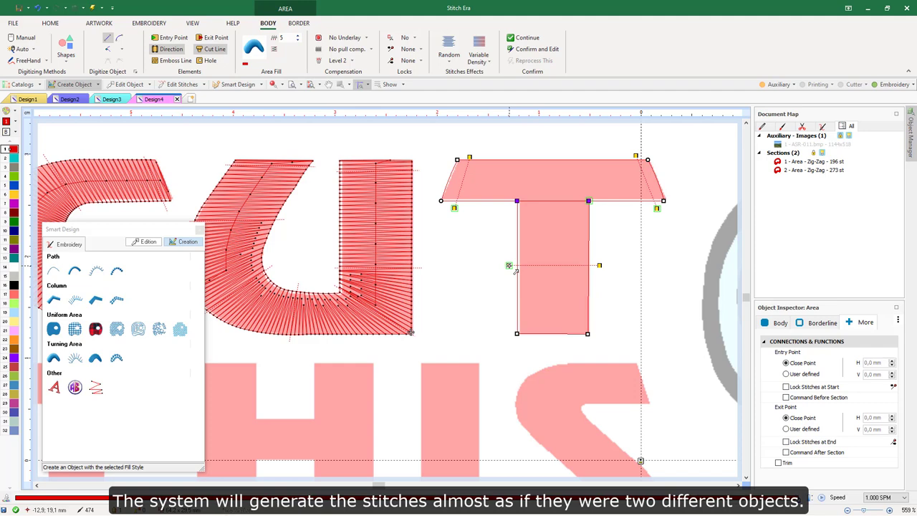
{"action": "key", "text": "Return"}
{"action": "left_click", "coordinate": [460, 177]}
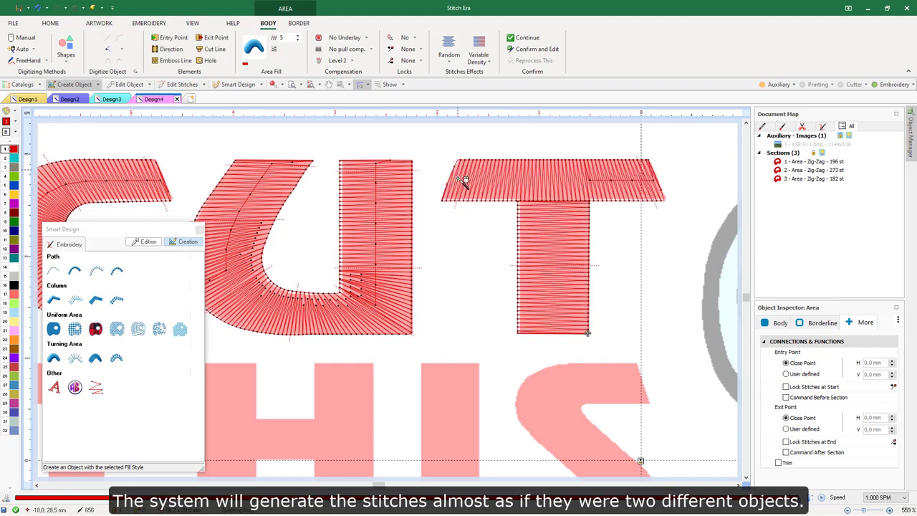
Auto-trace the letter S's contour and define three stitch direction lines from its upper tip around the upper curve.
{"action": "scroll", "coordinate": [569, 229], "scroll_direction": "down", "scroll_amount": 3}
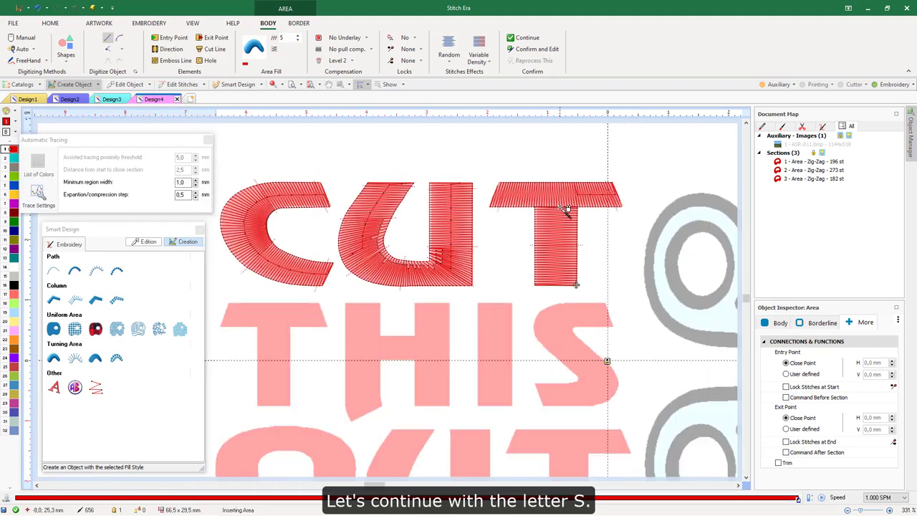
{"action": "left_click", "coordinate": [564, 339]}
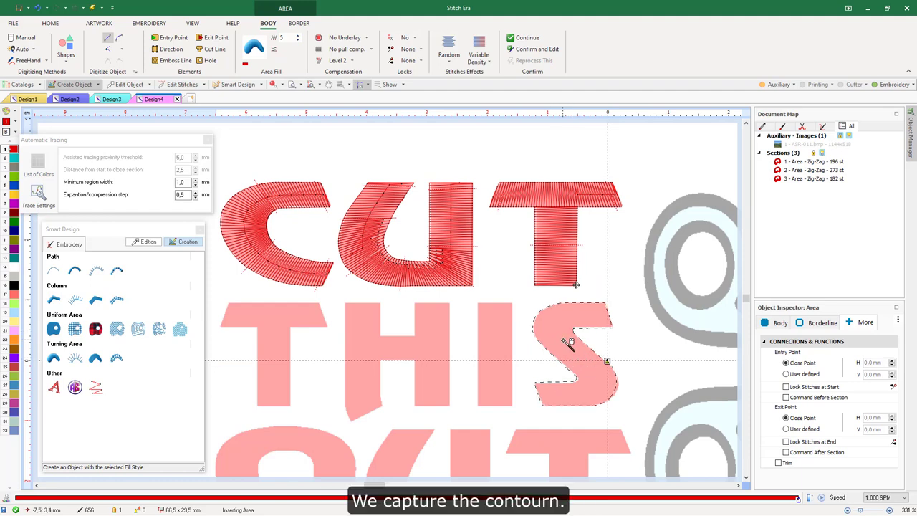
{"action": "scroll", "coordinate": [567, 341], "scroll_direction": "up", "scroll_amount": 3}
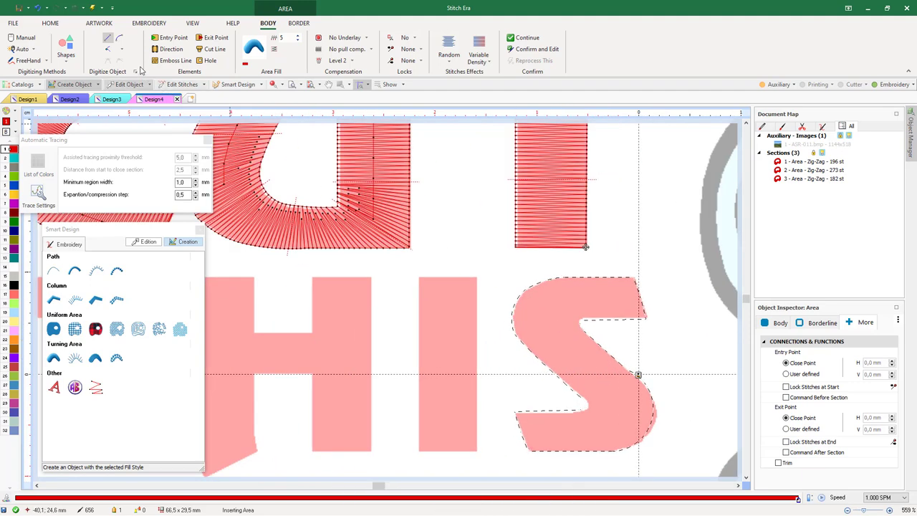
{"action": "left_click", "coordinate": [167, 51]}
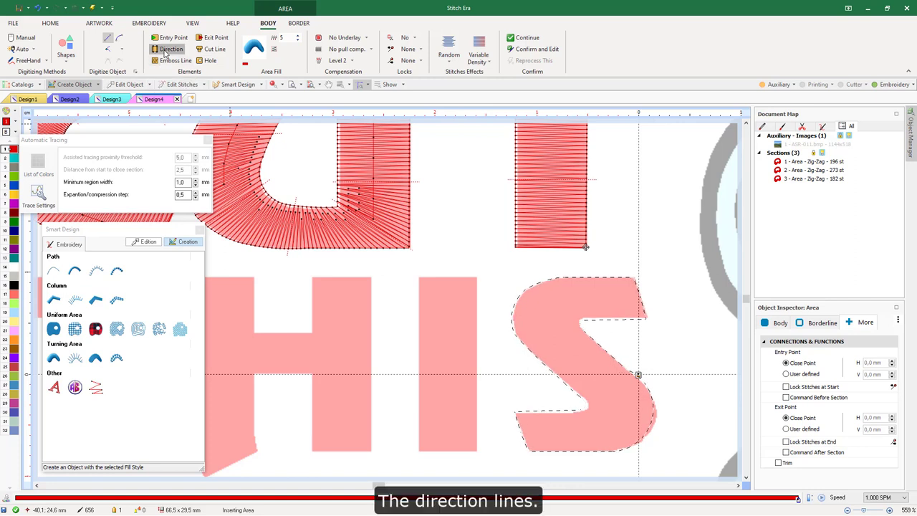
{"action": "left_click", "coordinate": [624, 272]}
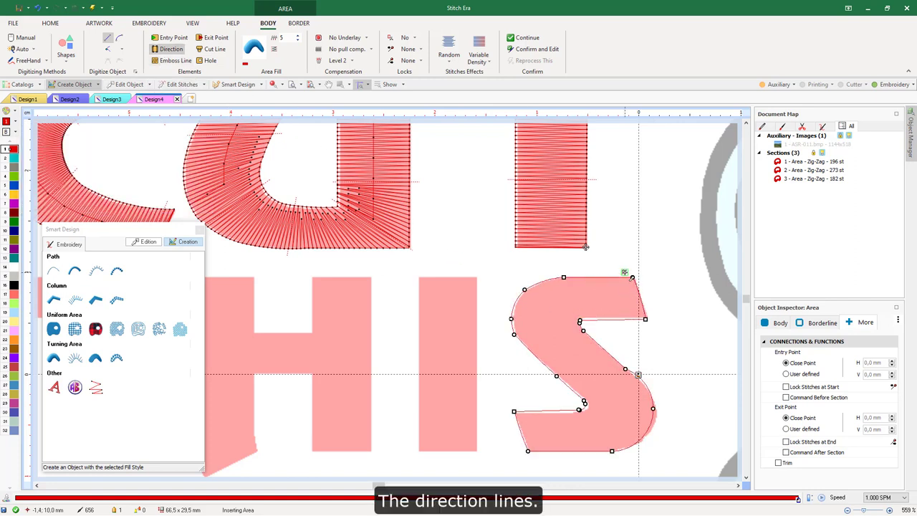
{"action": "left_click", "coordinate": [641, 325]}
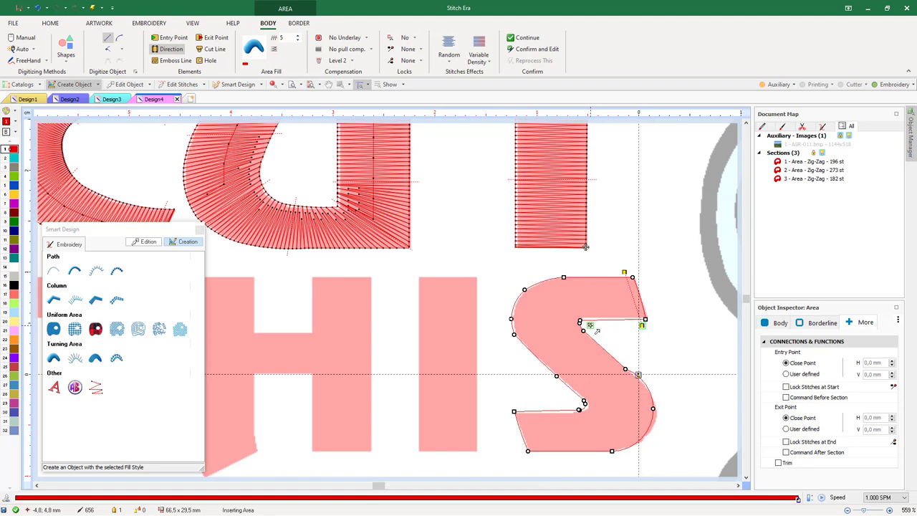
{"action": "left_click", "coordinate": [549, 272]}
{"action": "left_click", "coordinate": [592, 331]}
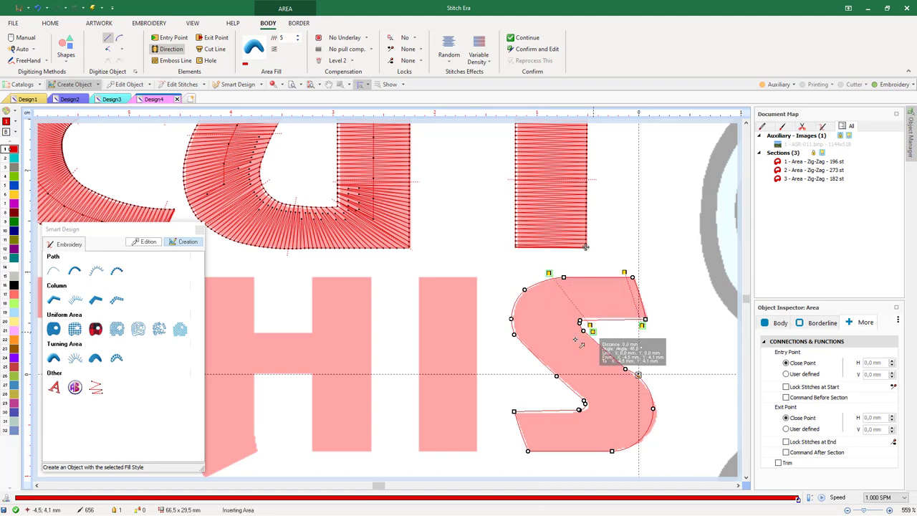
{"action": "left_click", "coordinate": [522, 353]}
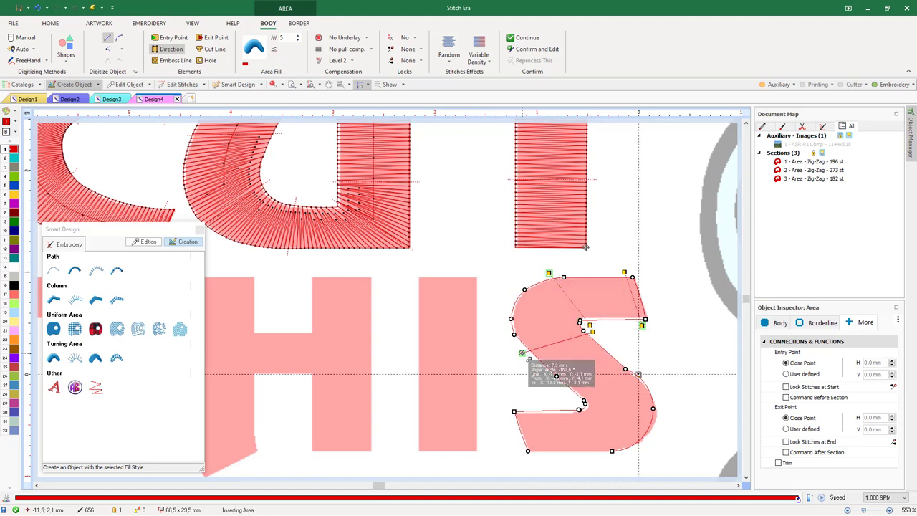
Add four direction lines from the S's diagonal middle around the lower curve to its lower tip, and accept the area.
{"action": "left_click", "coordinate": [614, 348]}
{"action": "left_click", "coordinate": [557, 386]}
{"action": "left_click", "coordinate": [610, 394]}
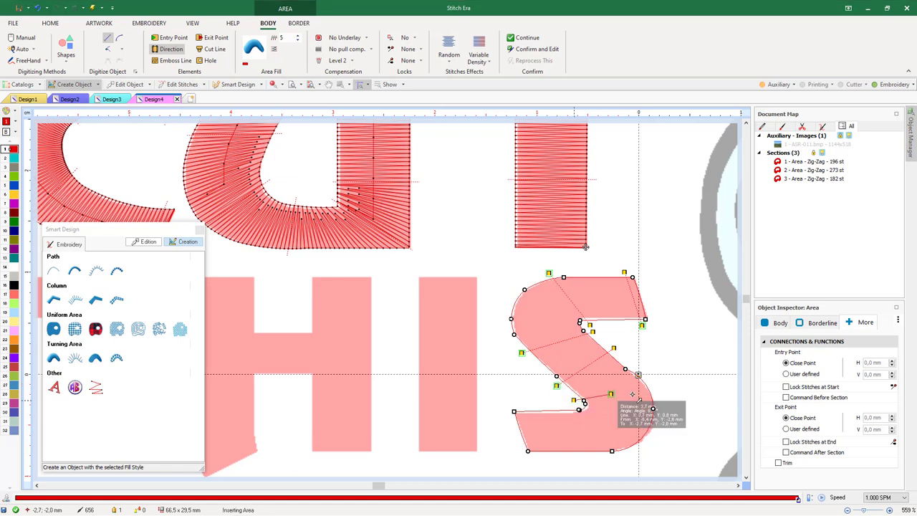
{"action": "left_click", "coordinate": [656, 391]}
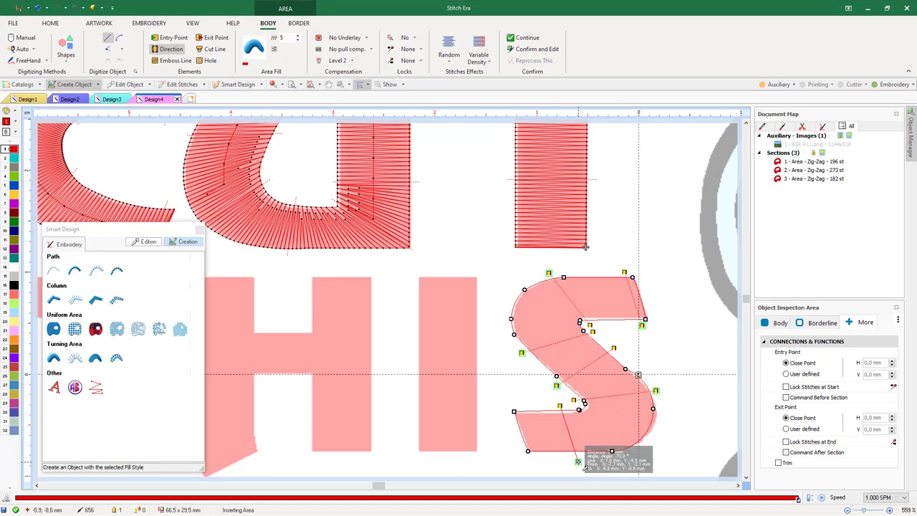
{"action": "left_click", "coordinate": [577, 462]}
{"action": "left_click", "coordinate": [521, 406]}
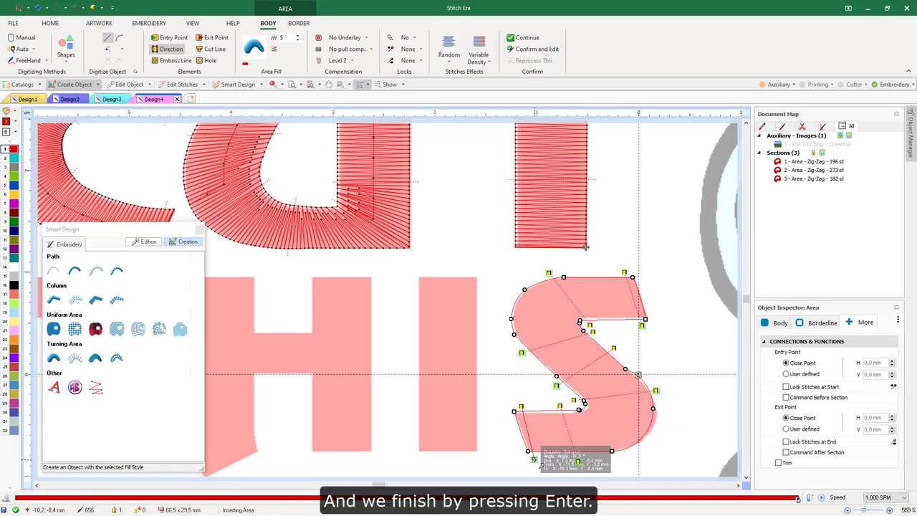
{"action": "key", "text": "Return"}
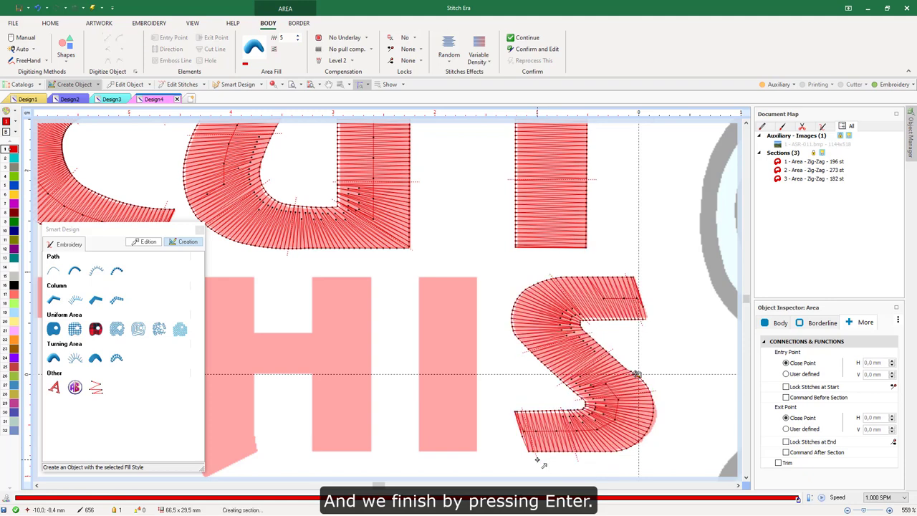
Auto-trace the letter I's contour, define one horizontal stitch direction line across its middle, and accept the area.
{"action": "left_click", "coordinate": [450, 353]}
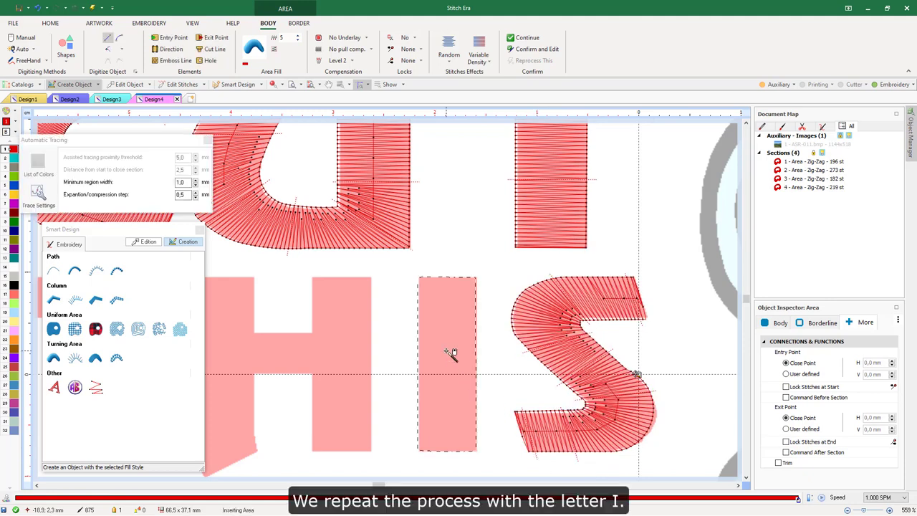
{"action": "left_click", "coordinate": [169, 49]}
{"action": "left_click", "coordinate": [412, 359]}
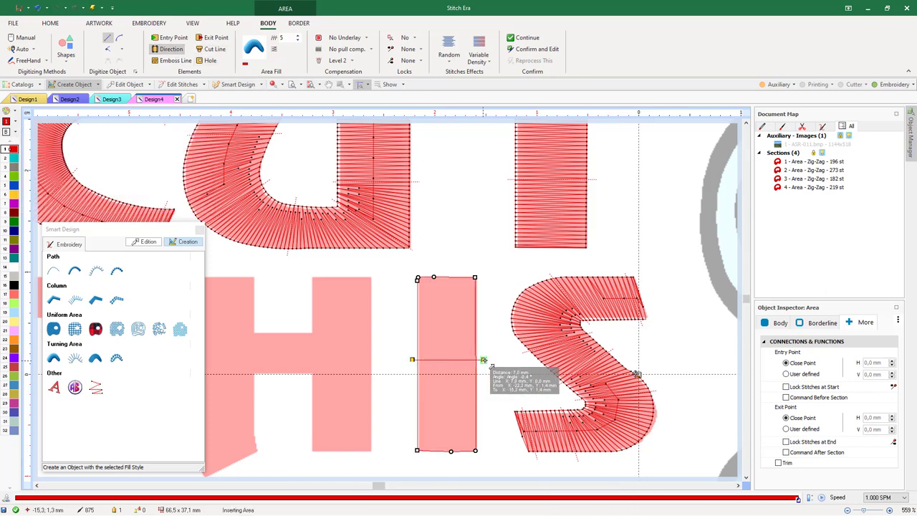
{"action": "left_click", "coordinate": [491, 365]}
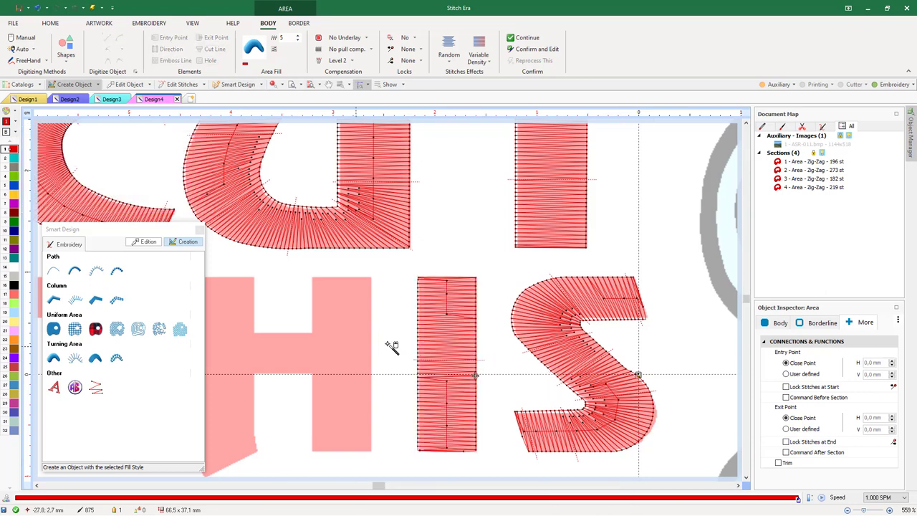
Digitize the letter H with the Auto Complete tracing mode and accept the generated area.
{"action": "scroll", "coordinate": [303, 349], "scroll_direction": "down", "scroll_amount": 1}
{"action": "scroll", "coordinate": [242, 359], "scroll_direction": "down", "scroll_amount": 1}
{"action": "scroll", "coordinate": [250, 359], "scroll_direction": "up", "scroll_amount": 2}
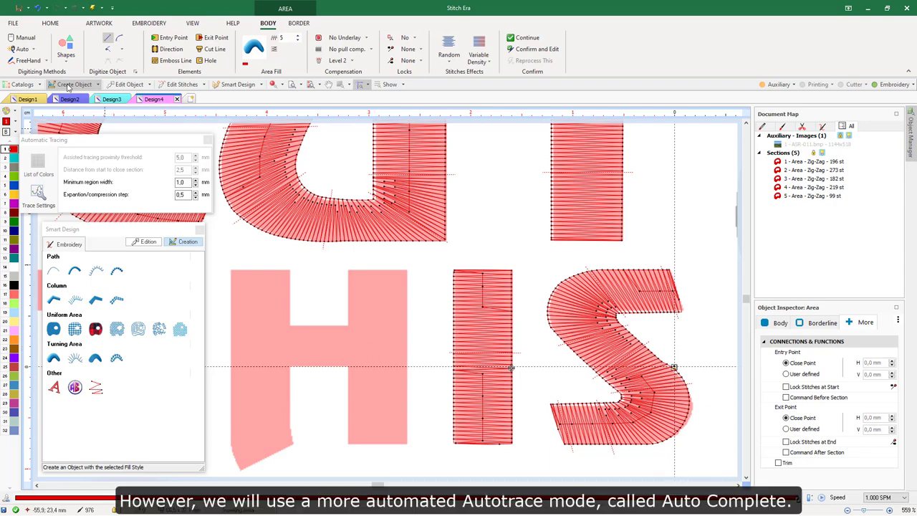
{"action": "left_click", "coordinate": [33, 50]}
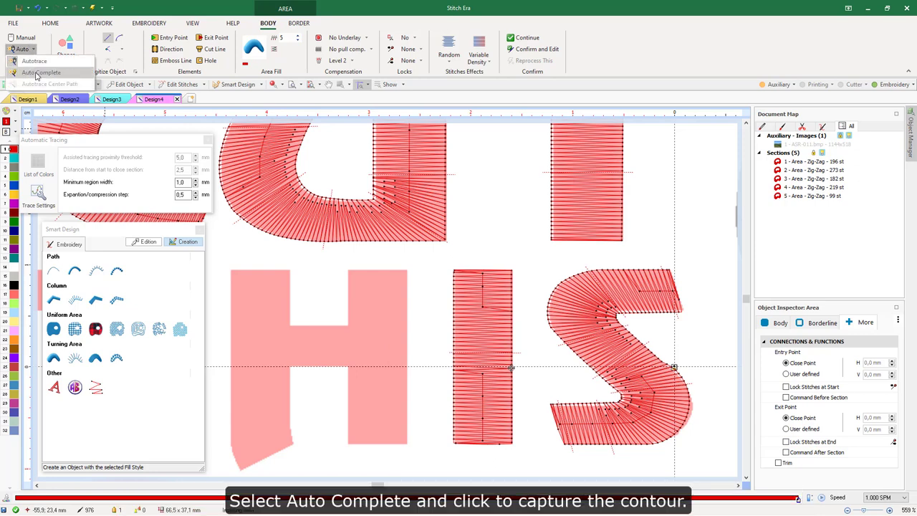
{"action": "left_click", "coordinate": [40, 72]}
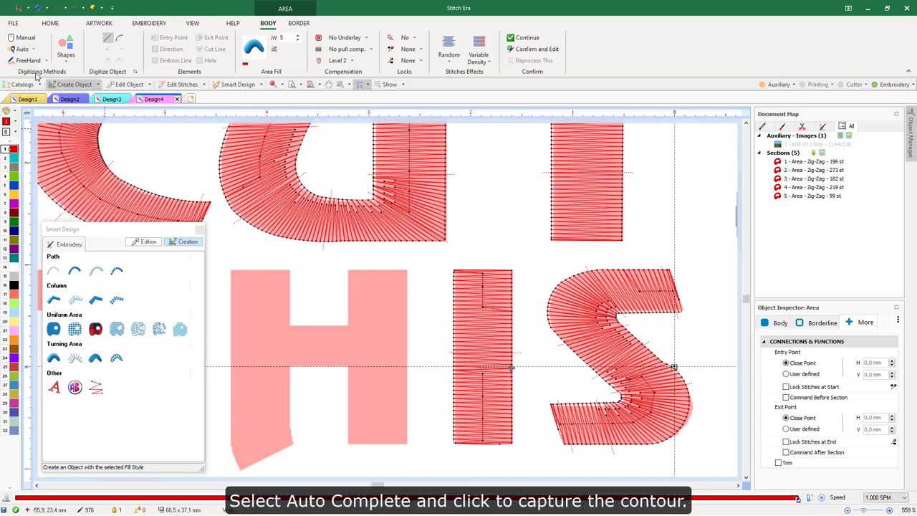
{"action": "left_click", "coordinate": [373, 343]}
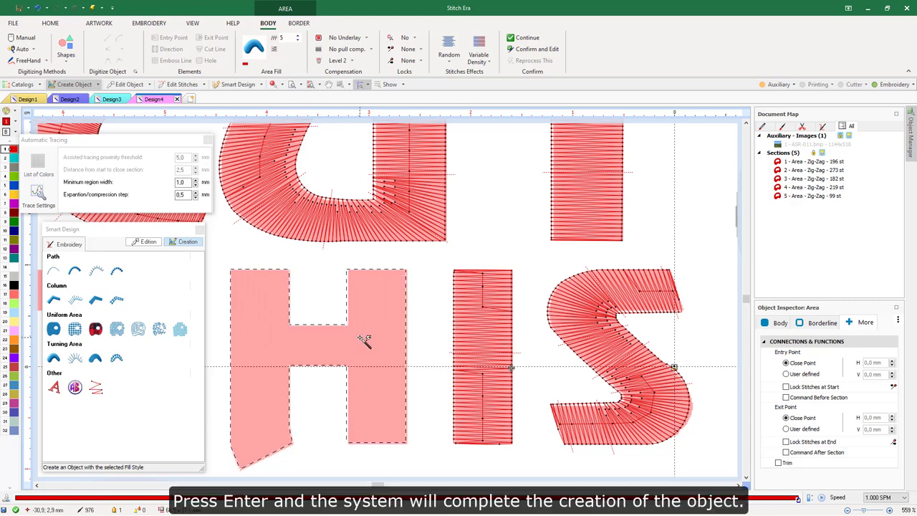
{"action": "key", "text": "Return"}
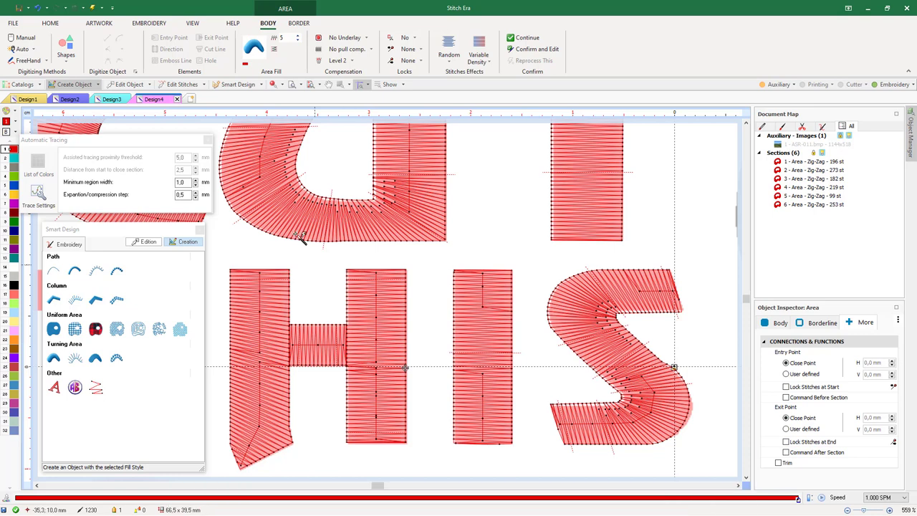
Edit the H's lower-left stitch direction line to run horizontally across the leg, and add another direction line along its slanted foot.
{"action": "left_click", "coordinate": [130, 85]}
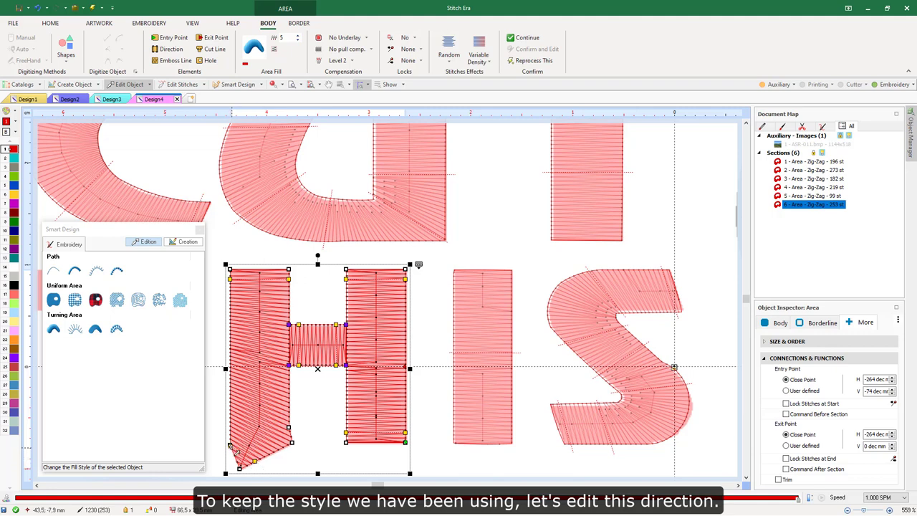
{"action": "left_click_drag", "start_coordinate": [229, 446], "coordinate": [256, 460]}
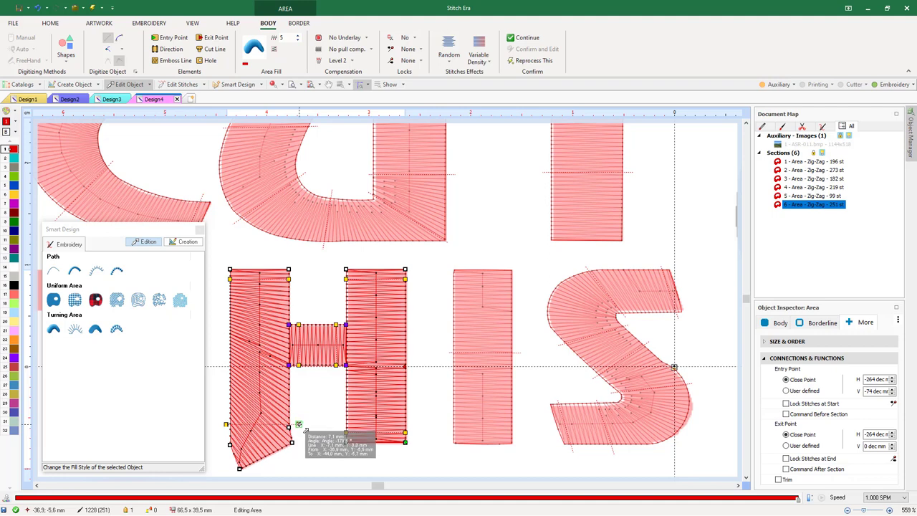
{"action": "left_click", "coordinate": [305, 429]}
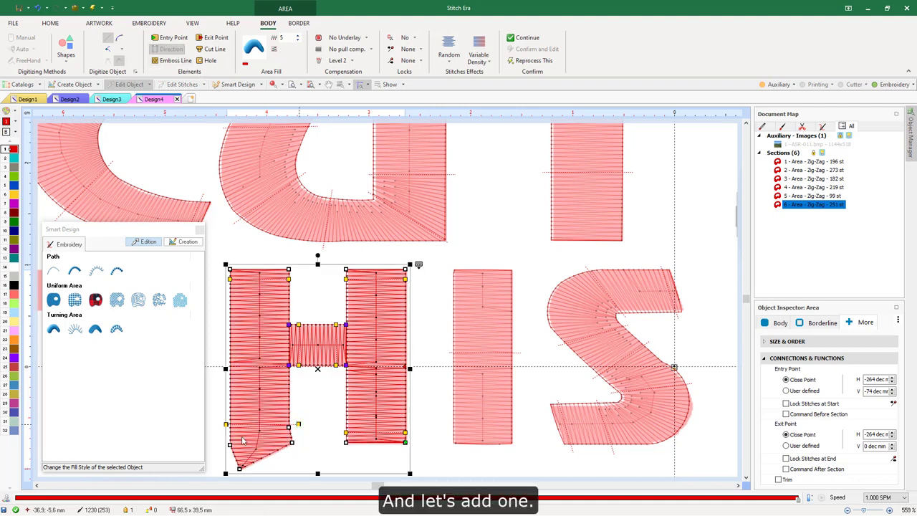
{"action": "left_click_drag", "start_coordinate": [228, 466], "coordinate": [296, 438]}
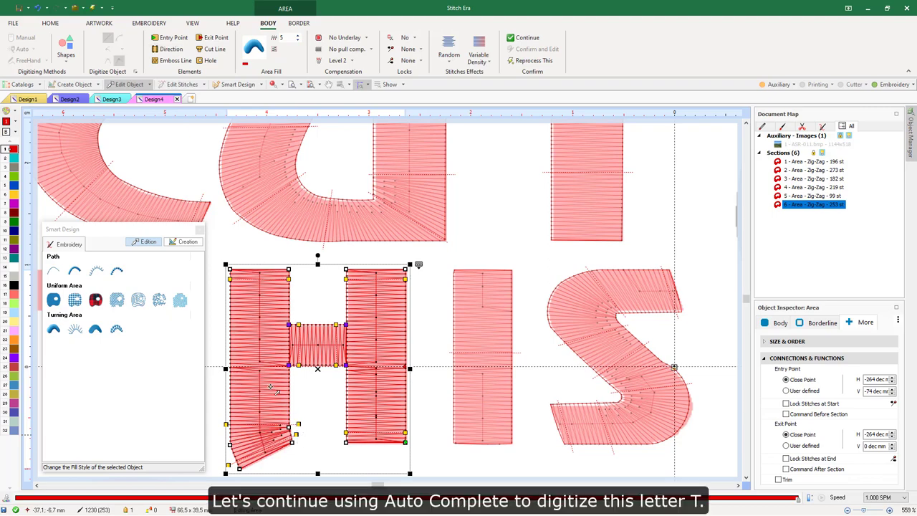
{"action": "scroll", "coordinate": [270, 388], "scroll_direction": "down", "scroll_amount": 1}
{"action": "scroll", "coordinate": [268, 386], "scroll_direction": "down", "scroll_amount": 3}
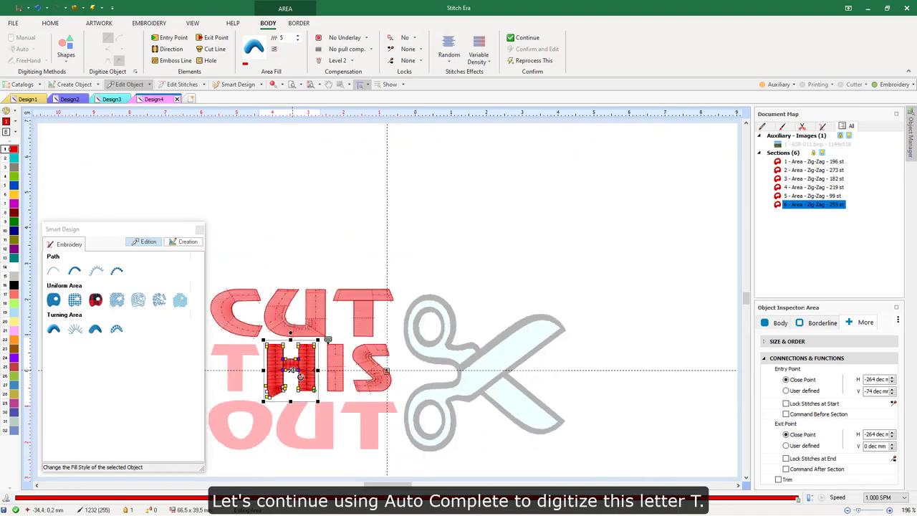
Finish editing the H and digitize the letter T of THIS as a zig-zag turning area with Auto Complete, accepting the traced contour.
{"action": "scroll", "coordinate": [221, 367], "scroll_direction": "up", "scroll_amount": 2}
{"action": "key", "text": "Escape"}
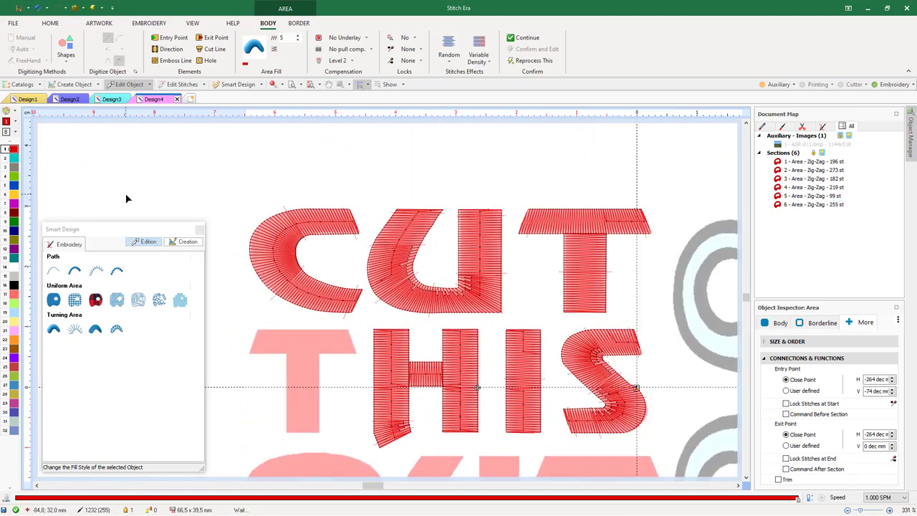
{"action": "left_click", "coordinate": [54, 359]}
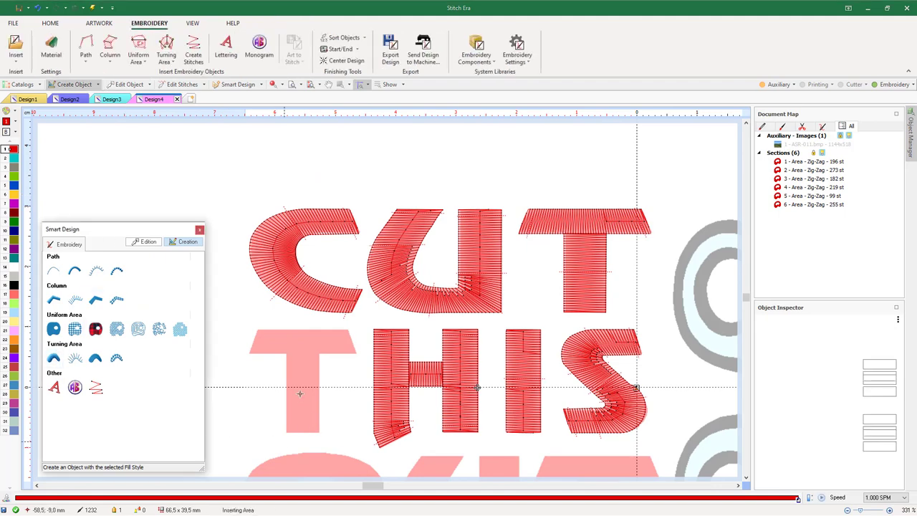
{"action": "left_click", "coordinate": [300, 369]}
{"action": "right_click", "coordinate": [303, 369]}
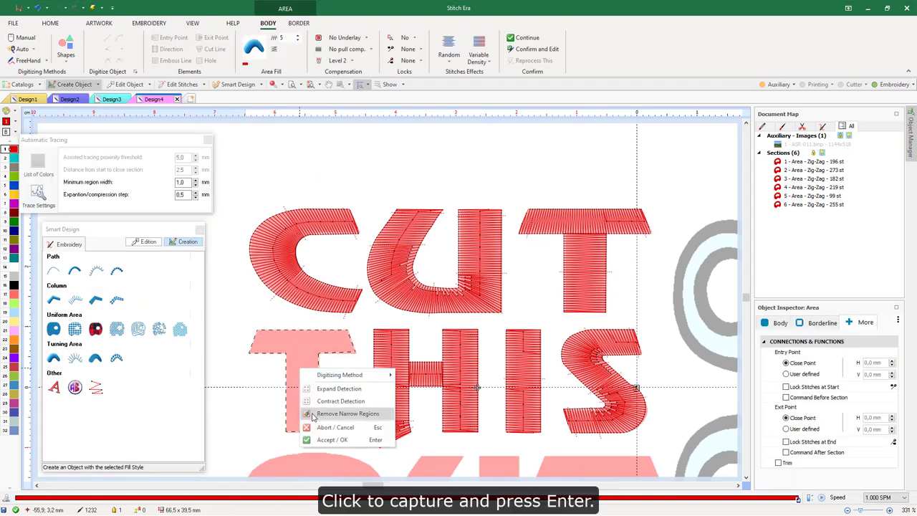
{"action": "left_click", "coordinate": [317, 441]}
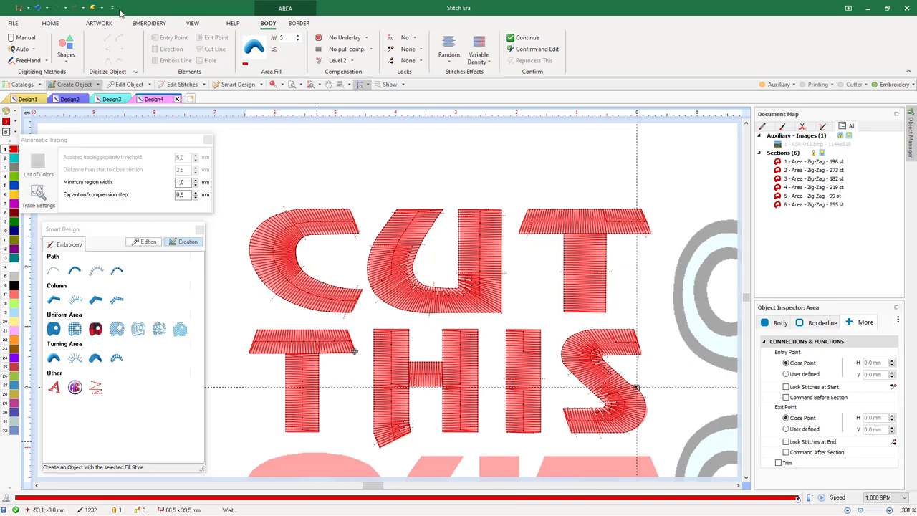
Open the T of THIS for editing, examine its cut line and stitch directions, and leave editing.
{"action": "left_click", "coordinate": [127, 83]}
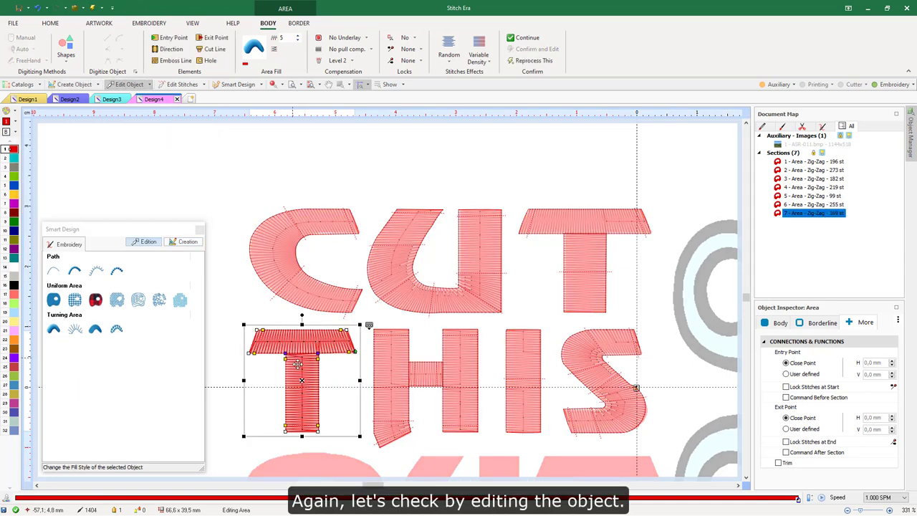
{"action": "scroll", "coordinate": [298, 362], "scroll_direction": "up", "scroll_amount": 1}
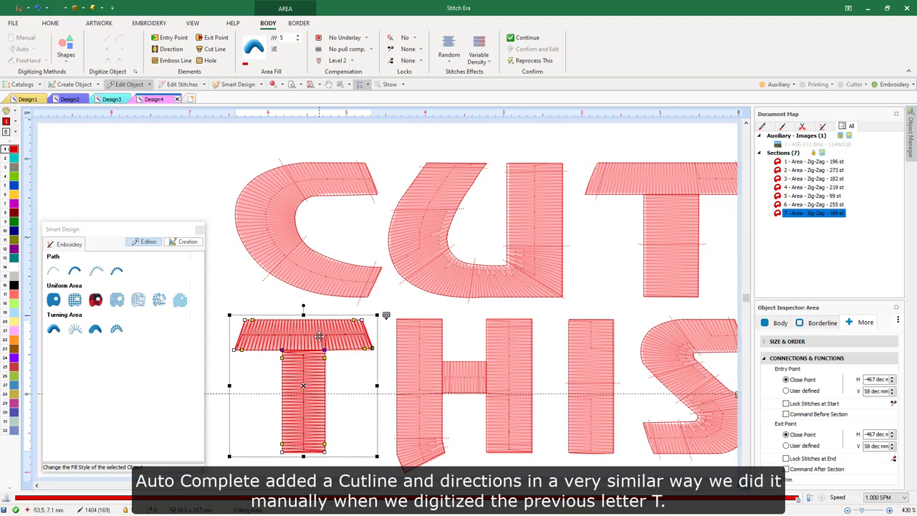
{"action": "scroll", "coordinate": [318, 333], "scroll_direction": "down", "scroll_amount": 3}
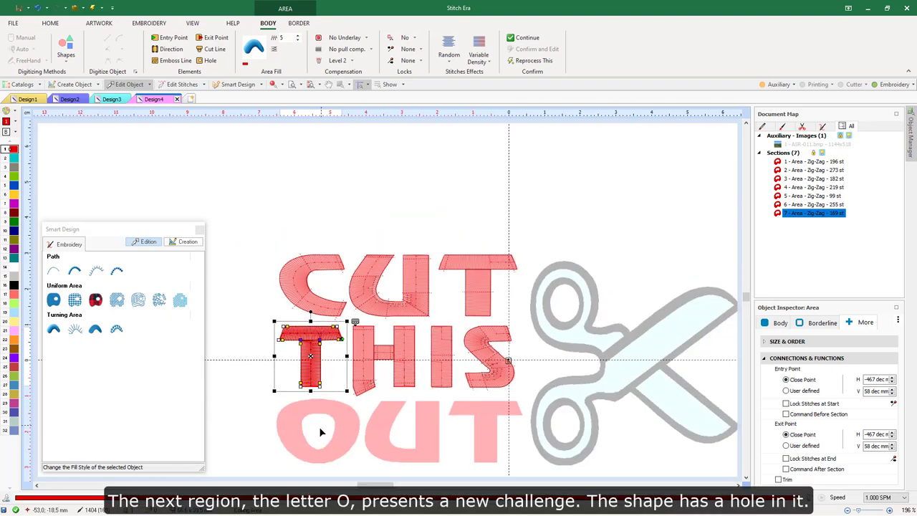
{"action": "scroll", "coordinate": [320, 432], "scroll_direction": "up", "scroll_amount": 2}
{"action": "left_click", "coordinate": [222, 419]}
{"action": "scroll", "coordinate": [301, 408], "scroll_direction": "down", "scroll_amount": 3}
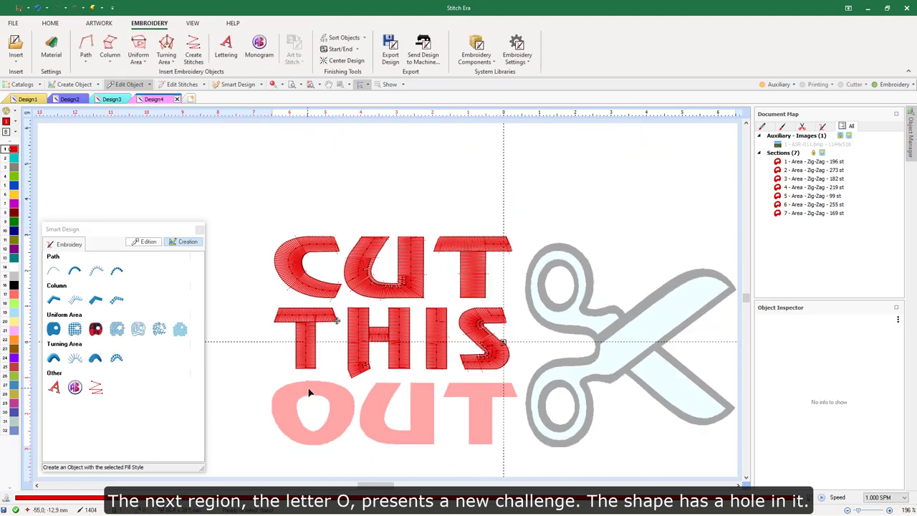
Start a zig-zag turning area for the letter O using Autotrace, capturing its outer contour and its inner contour as a hole.
{"action": "scroll", "coordinate": [308, 393], "scroll_direction": "up", "scroll_amount": 2}
{"action": "scroll", "coordinate": [308, 433], "scroll_direction": "up", "scroll_amount": 2}
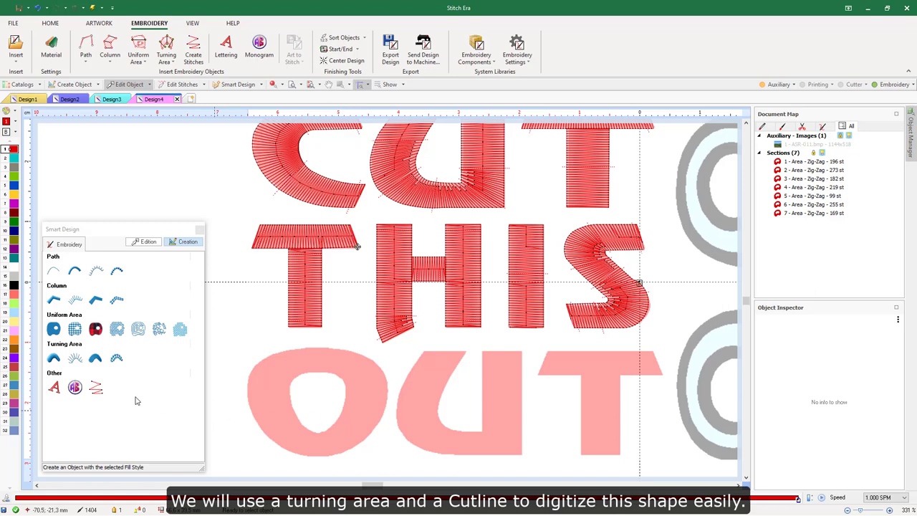
{"action": "left_click", "coordinate": [54, 358]}
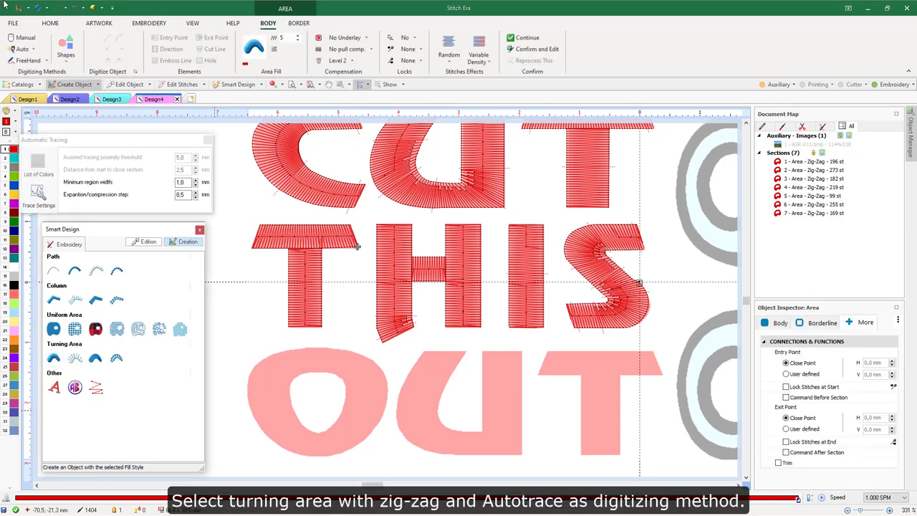
{"action": "left_click", "coordinate": [29, 50]}
{"action": "left_click", "coordinate": [28, 60]}
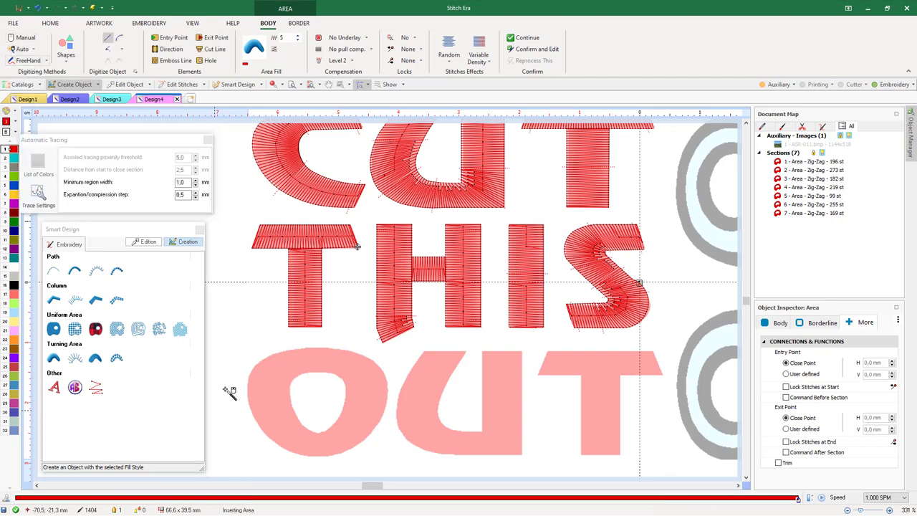
{"action": "right_click", "coordinate": [373, 387]}
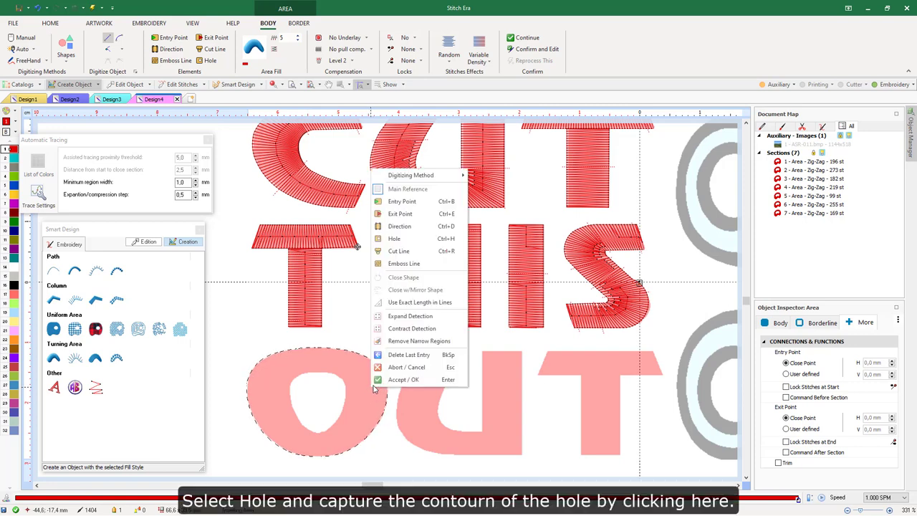
{"action": "left_click", "coordinate": [394, 239]}
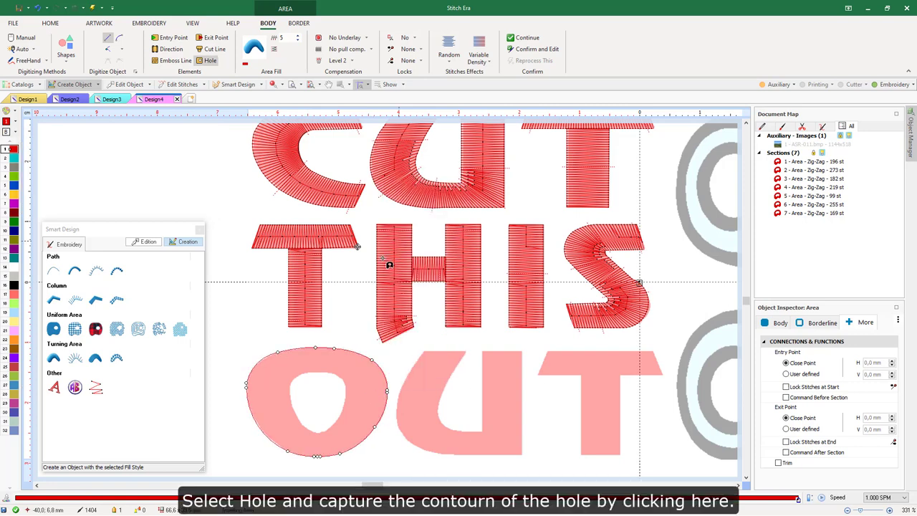
{"action": "right_click", "coordinate": [289, 406]}
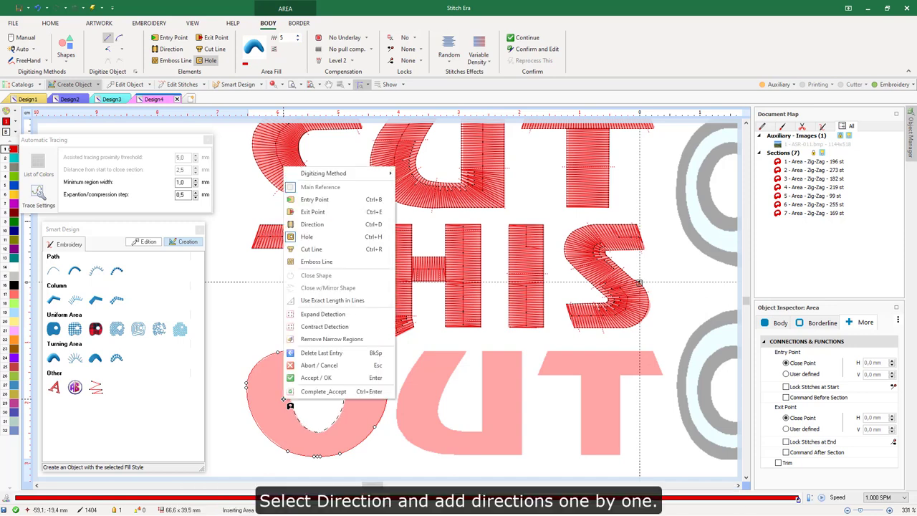
Add five stitch direction lines across the O's ring at its top, upper left, lower left, bottom and lower right.
{"action": "left_click", "coordinate": [315, 228]}
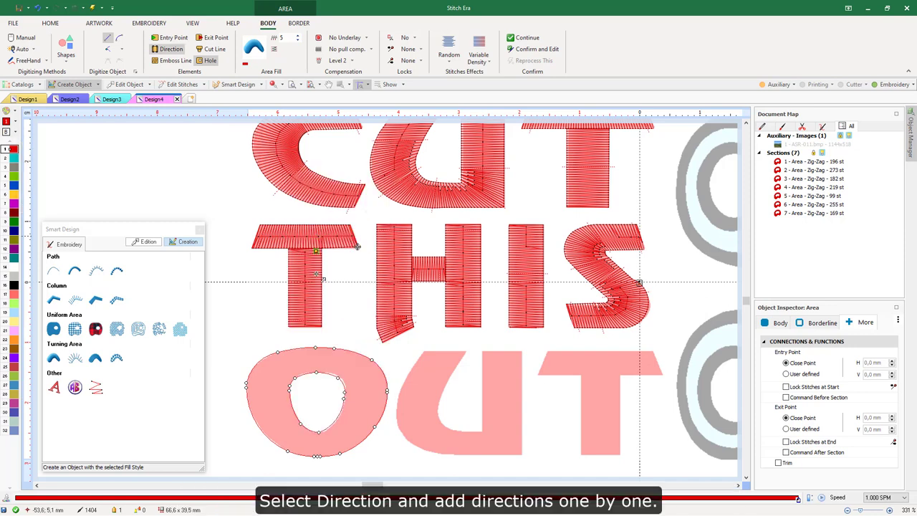
{"action": "left_click", "coordinate": [318, 342]}
{"action": "left_click", "coordinate": [318, 379]}
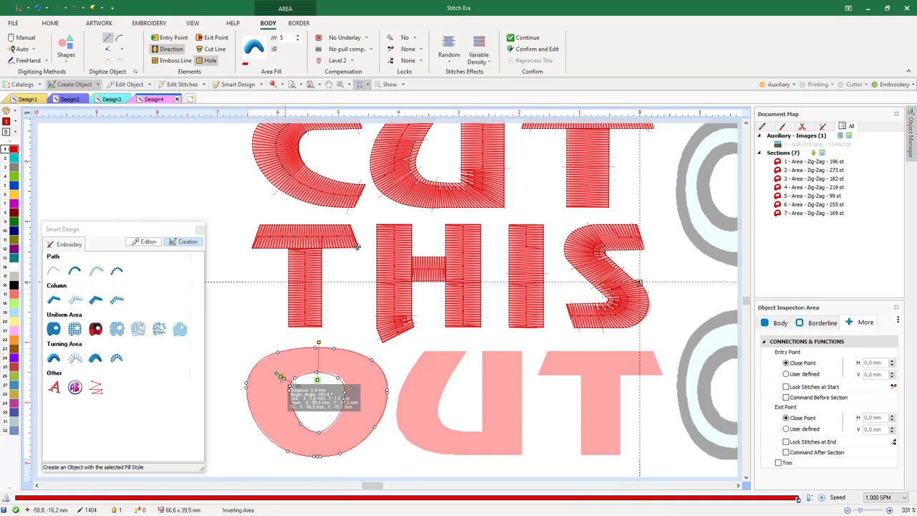
{"action": "left_click", "coordinate": [260, 356]}
{"action": "left_click", "coordinate": [298, 385]}
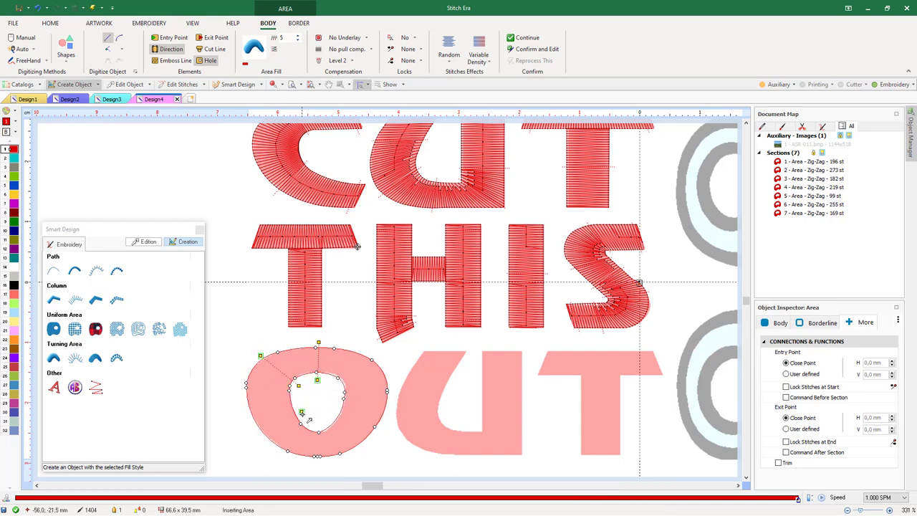
{"action": "left_click", "coordinate": [299, 406]}
{"action": "left_click", "coordinate": [256, 431]}
{"action": "left_click", "coordinate": [315, 467]}
{"action": "left_click", "coordinate": [327, 412]}
{"action": "left_click", "coordinate": [371, 451]}
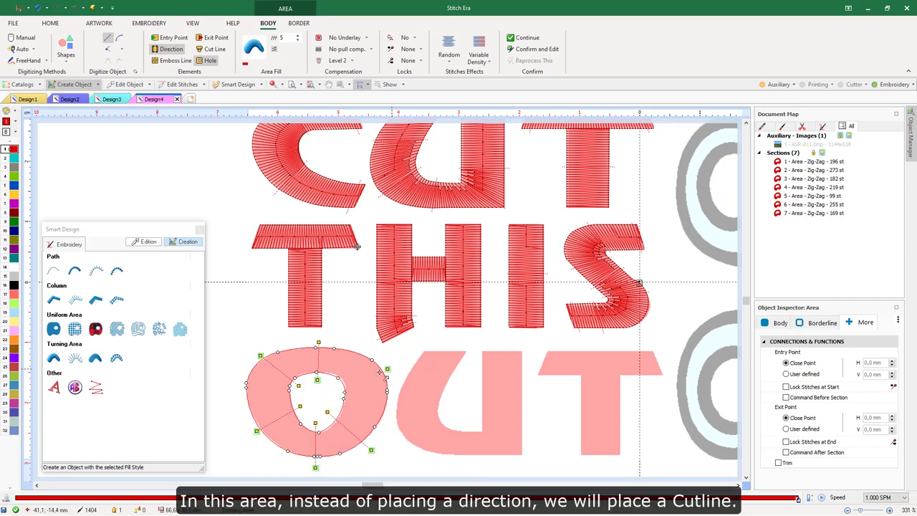
Place a cut line that also sets stitch direction across the O's upper-right ring, from the hole to the outer contour, and accept the area.
{"action": "left_click", "coordinate": [215, 49]}
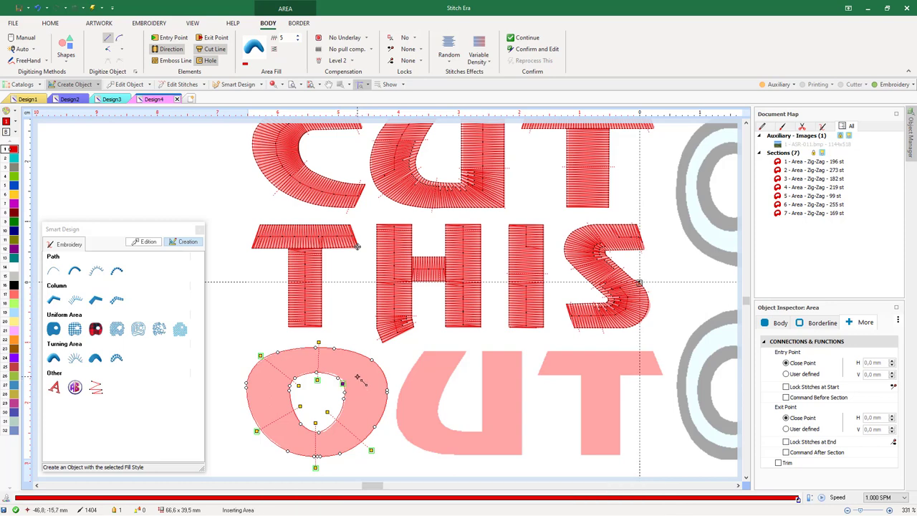
{"action": "key", "text": "shift"}
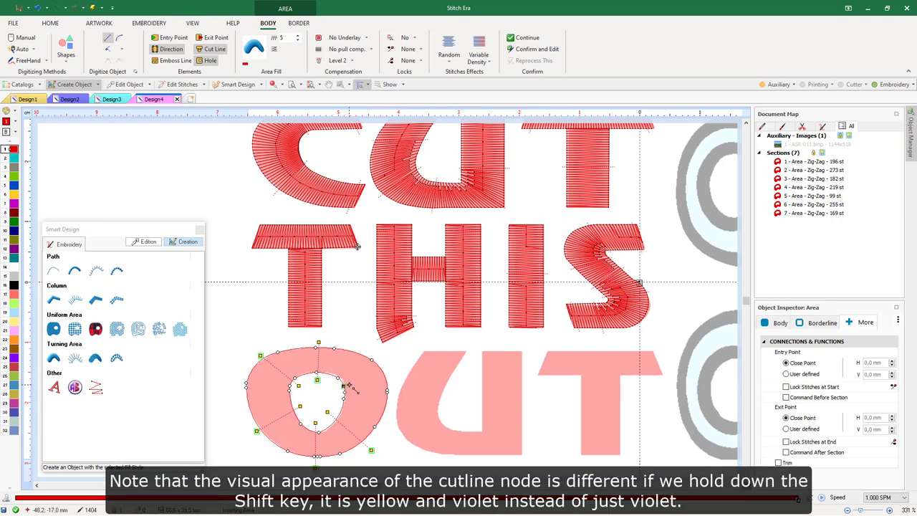
{"action": "left_click", "coordinate": [383, 374]}
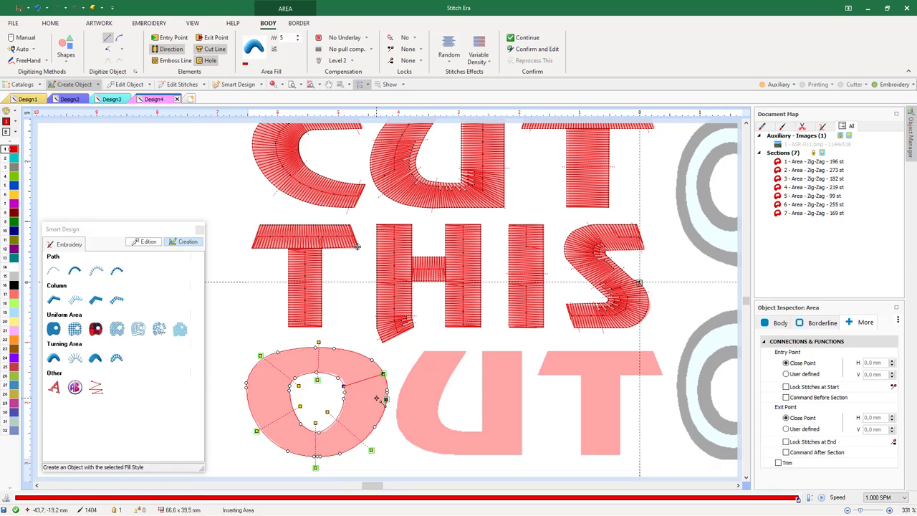
{"action": "key", "text": "Return"}
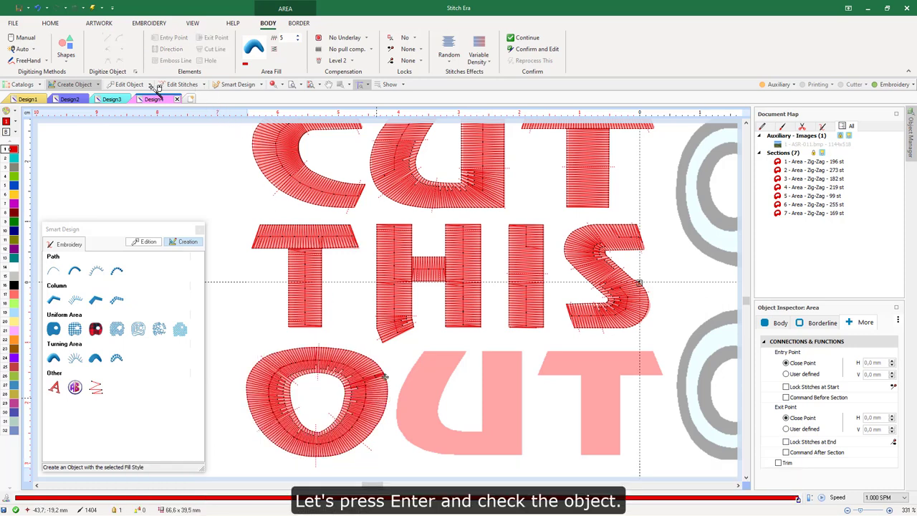
Open the O for editing and examine how its stitches follow the cut line on both sides.
{"action": "left_click", "coordinate": [143, 85]}
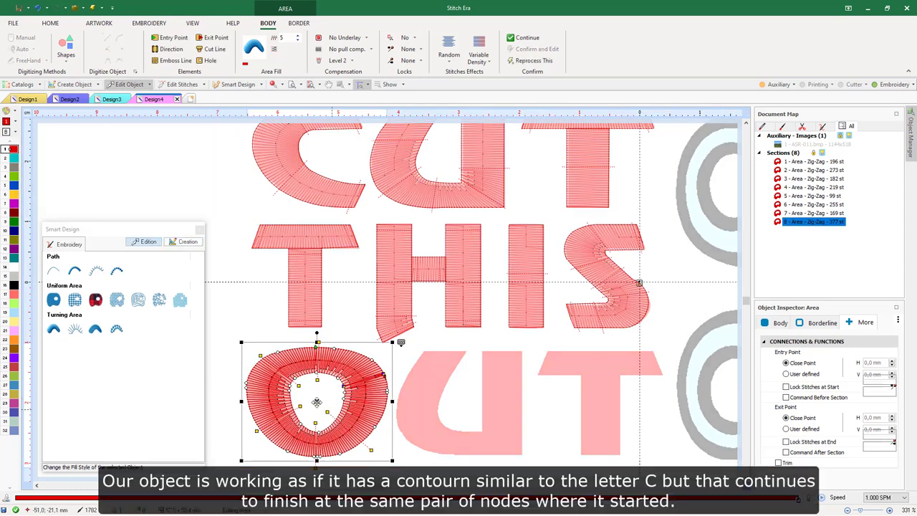
{"action": "scroll", "coordinate": [317, 401], "scroll_direction": "up", "scroll_amount": 1}
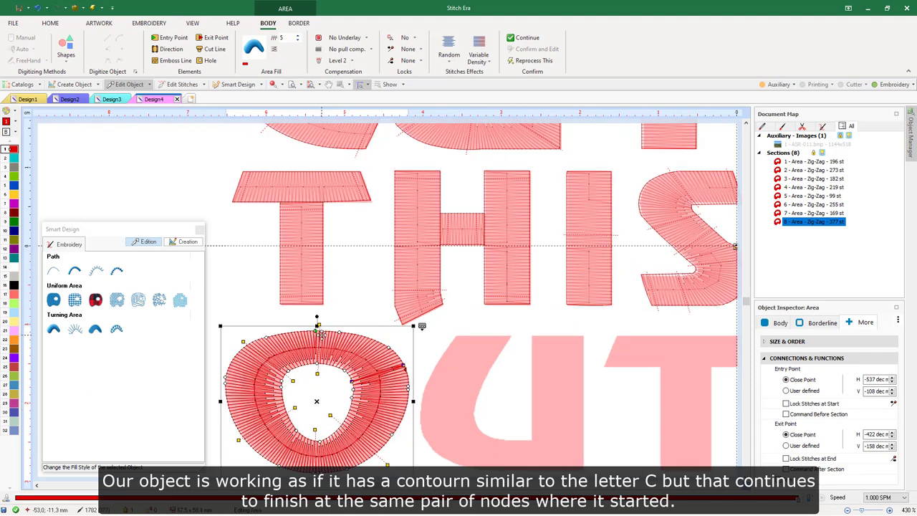
{"action": "scroll", "coordinate": [320, 336], "scroll_direction": "down", "scroll_amount": 2}
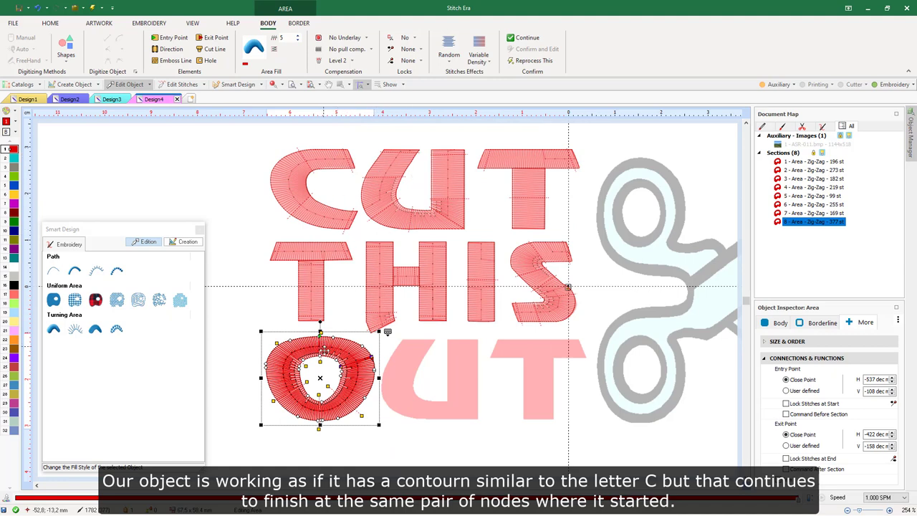
{"action": "scroll", "coordinate": [337, 369], "scroll_direction": "up", "scroll_amount": 4}
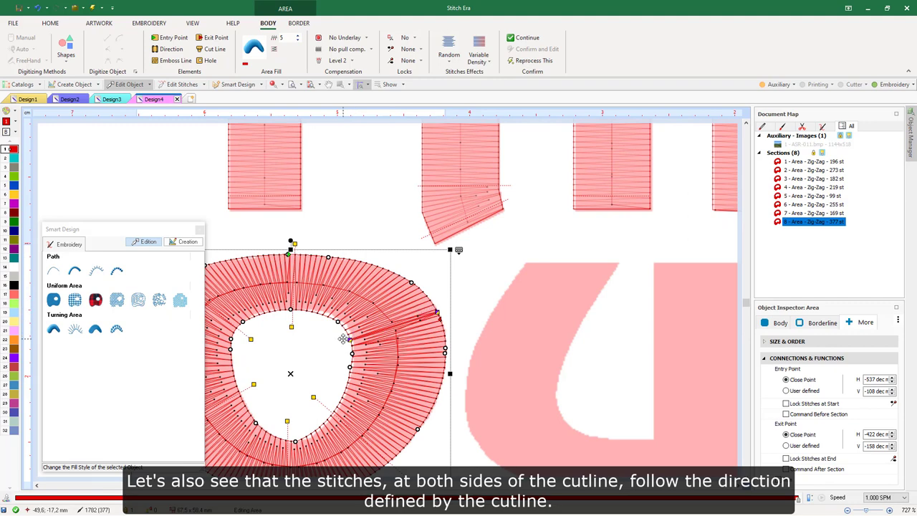
{"action": "scroll", "coordinate": [345, 337], "scroll_direction": "down", "scroll_amount": 2}
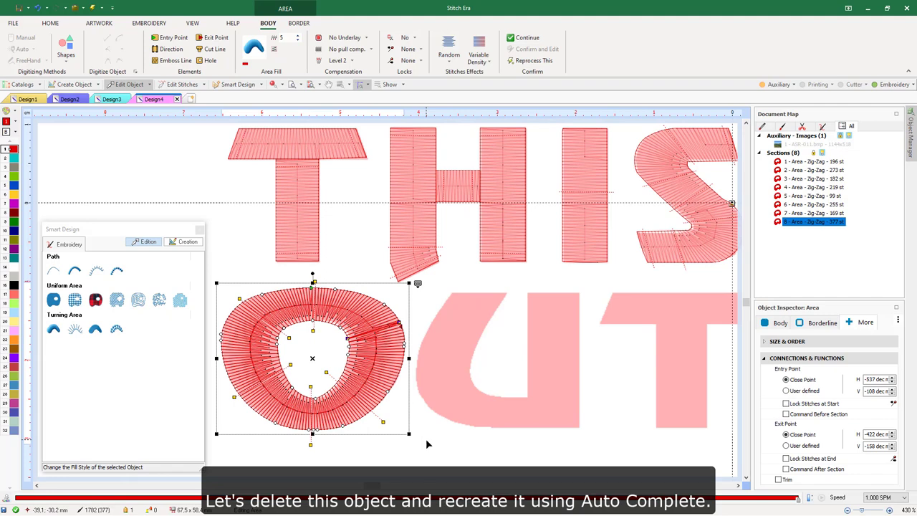
Delete the O's area and recreate it as a zig-zag turning area with Auto Complete, accepting the traced contours.
{"action": "right_click", "coordinate": [376, 379]}
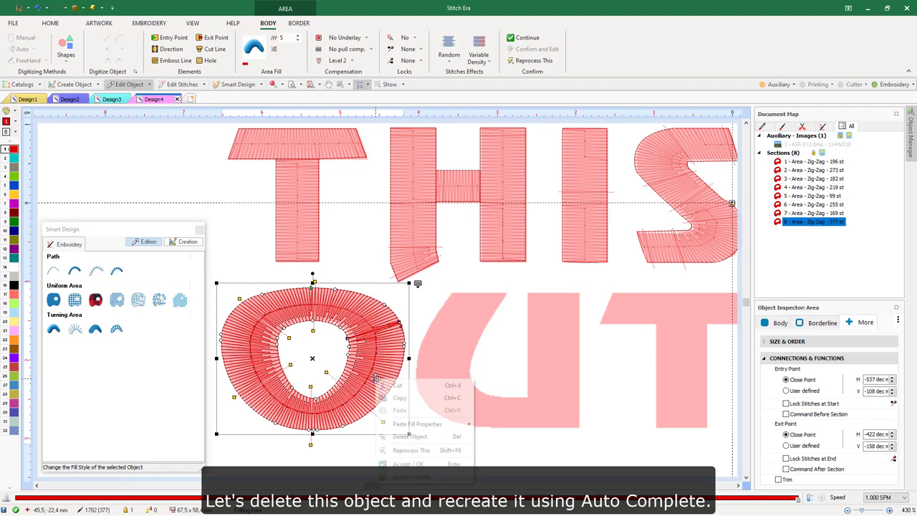
{"action": "left_click", "coordinate": [412, 437]}
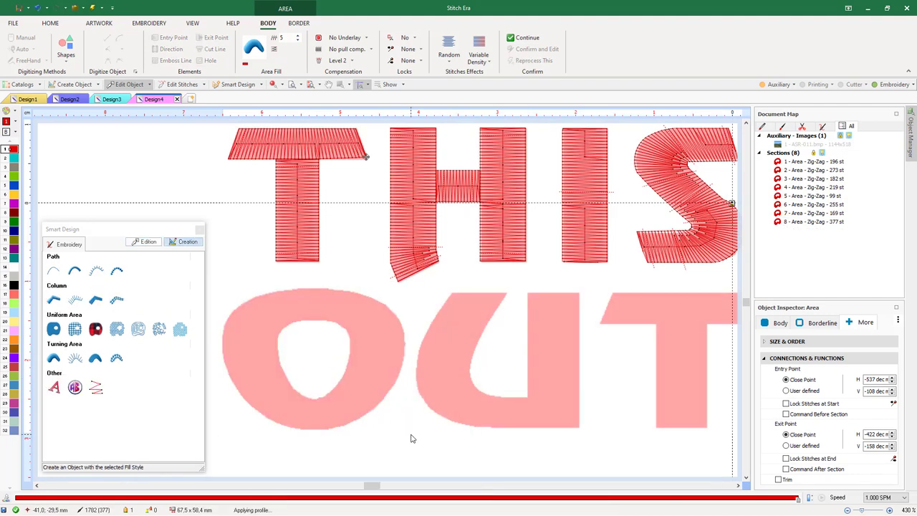
{"action": "left_click", "coordinate": [54, 357]}
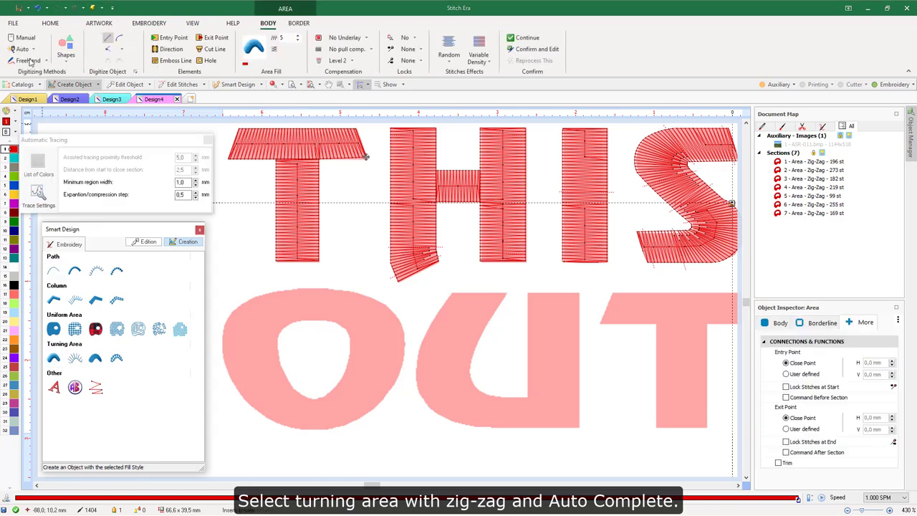
{"action": "left_click", "coordinate": [22, 49]}
{"action": "left_click", "coordinate": [37, 73]}
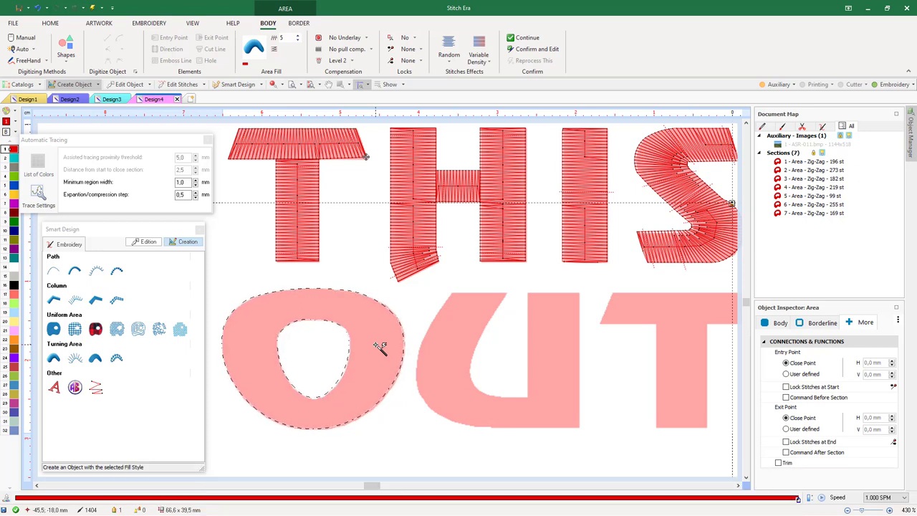
{"action": "right_click", "coordinate": [379, 348]}
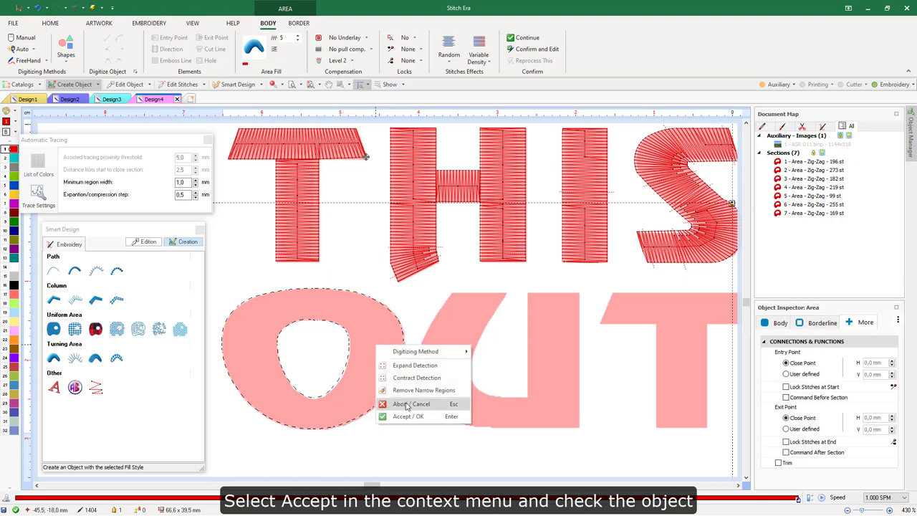
{"action": "left_click", "coordinate": [408, 416]}
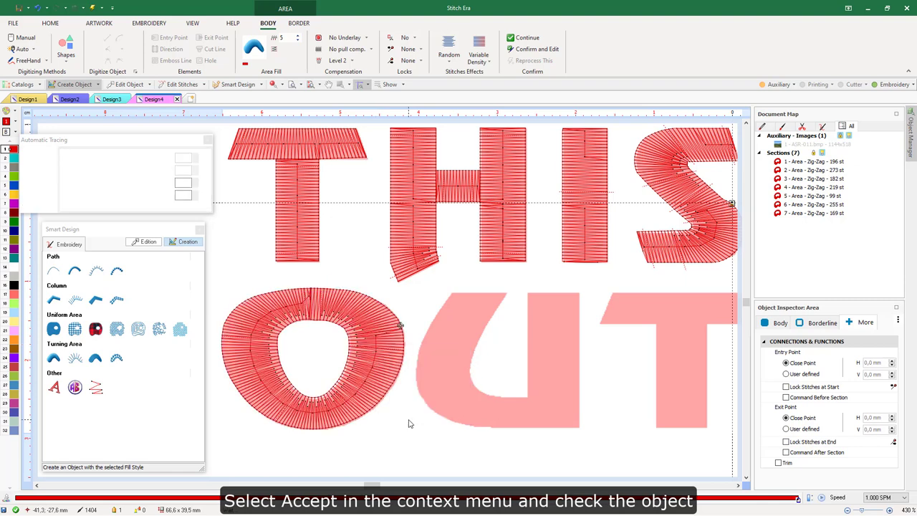
Open the O of OUT for editing, check the direction lines beside its top cut line and nudge the cut line's inner end.
{"action": "left_click", "coordinate": [133, 85]}
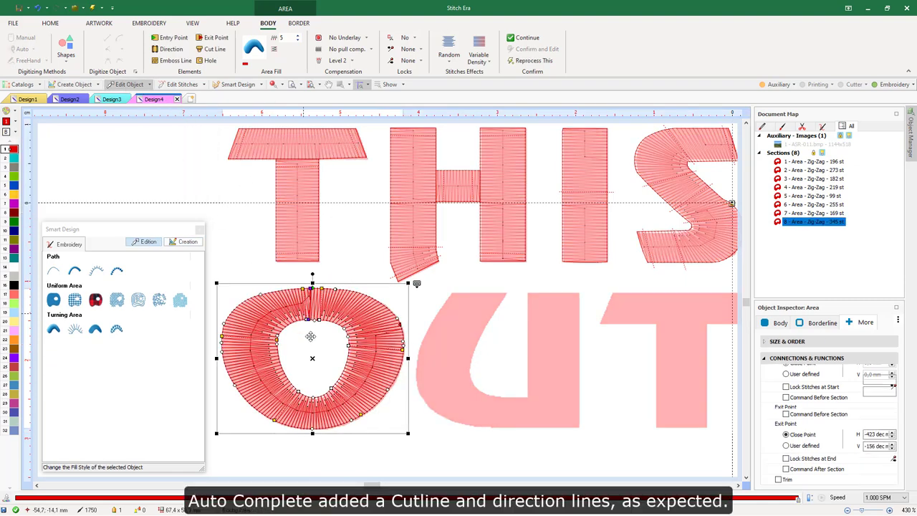
{"action": "scroll", "coordinate": [311, 336], "scroll_direction": "up", "scroll_amount": 1}
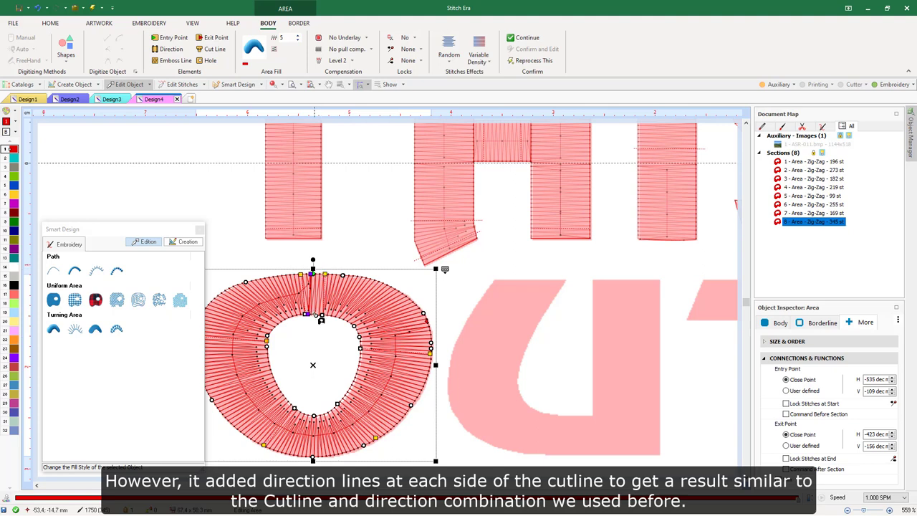
{"action": "scroll", "coordinate": [320, 316], "scroll_direction": "up", "scroll_amount": 2}
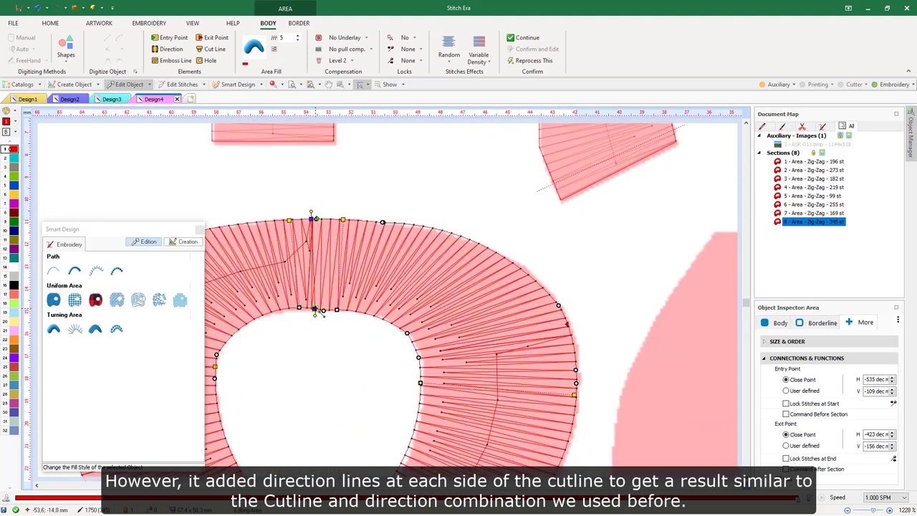
{"action": "left_click", "coordinate": [321, 313]}
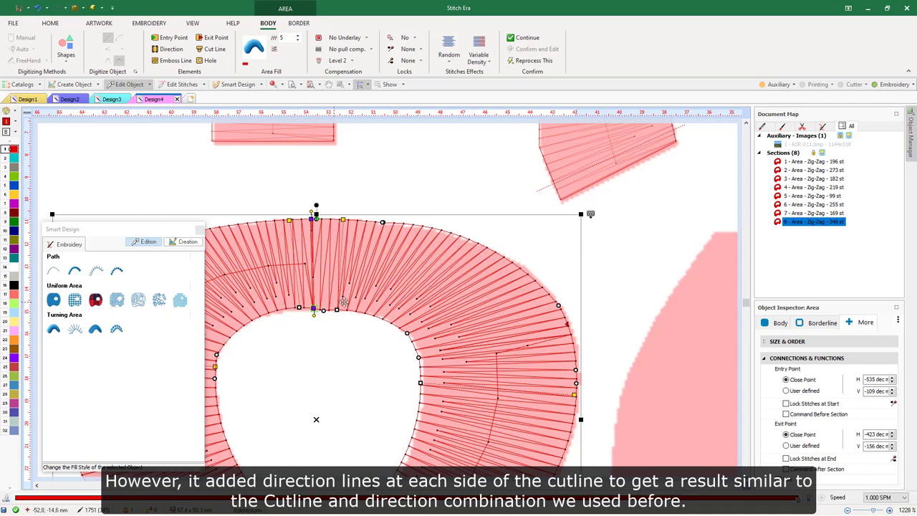
{"action": "scroll", "coordinate": [341, 295], "scroll_direction": "down", "scroll_amount": 2}
{"action": "left_click", "coordinate": [374, 428]}
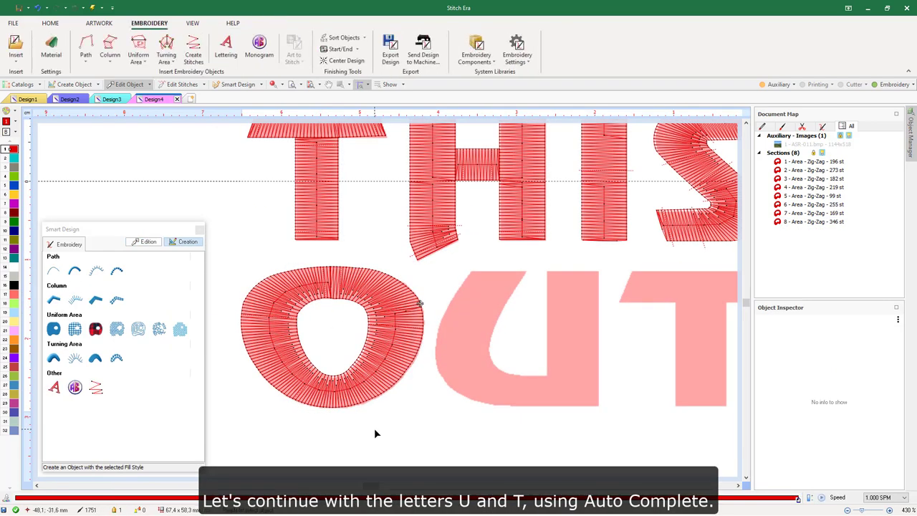
Create the U of OUT as a zig-zag turning area with Auto Complete, capturing its shape and accepting the traced contour.
{"action": "left_click", "coordinate": [54, 358]}
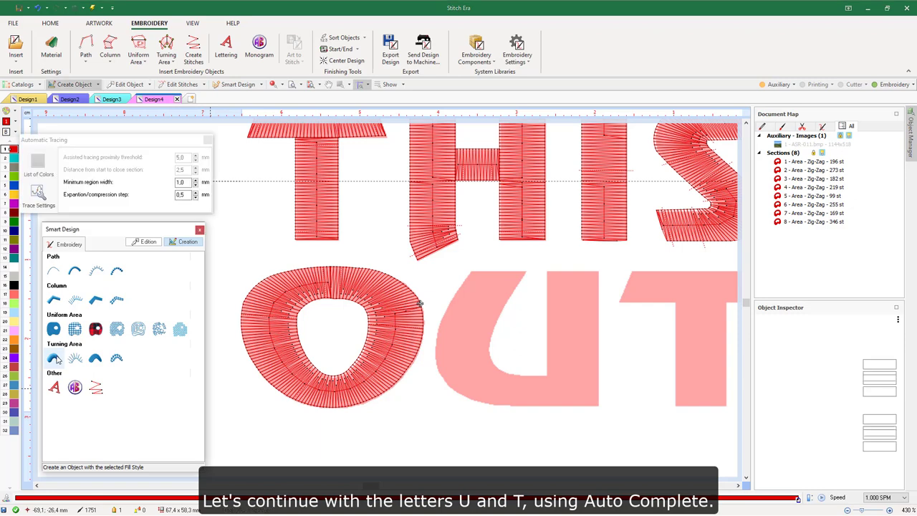
{"action": "left_click", "coordinate": [23, 49]}
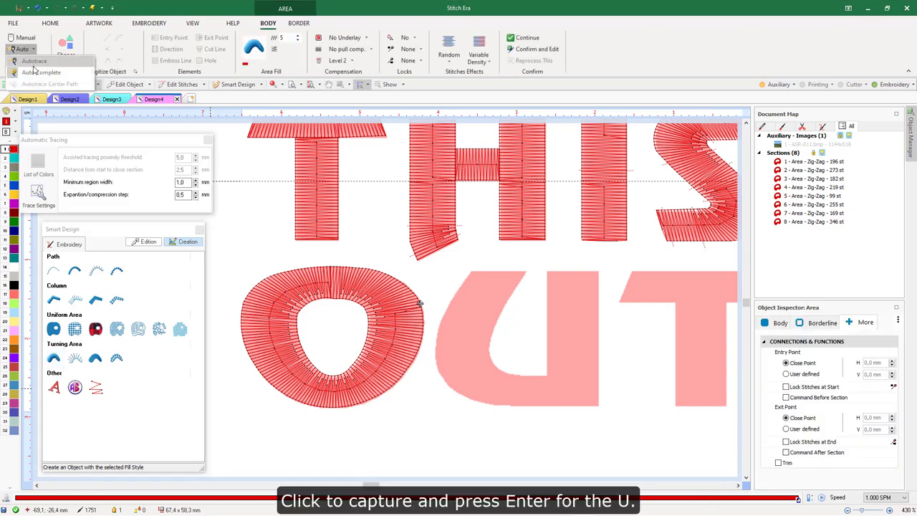
{"action": "left_click", "coordinate": [34, 63]}
{"action": "left_click", "coordinate": [480, 317]}
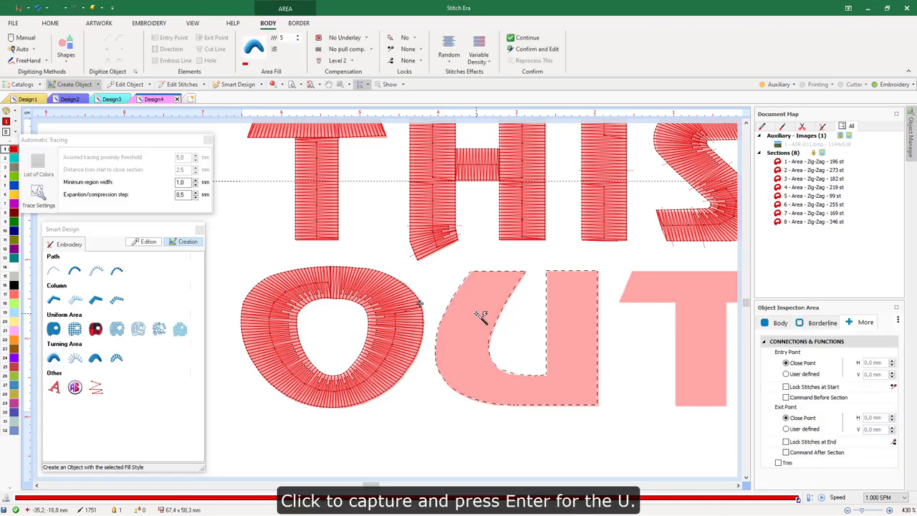
{"action": "right_click", "coordinate": [477, 313]}
{"action": "left_click", "coordinate": [510, 388]}
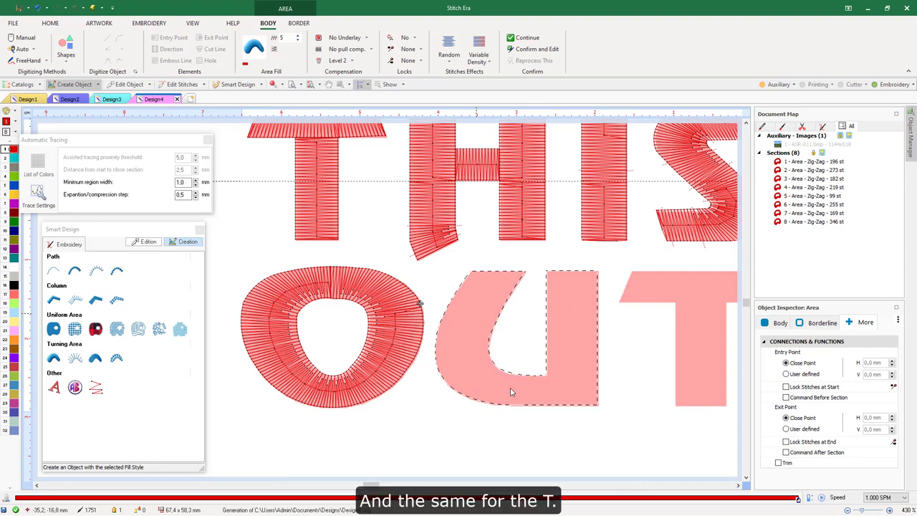
Capture the T of OUT with Auto Complete and accept it as another zig-zag turning area.
{"action": "left_click", "coordinate": [696, 322]}
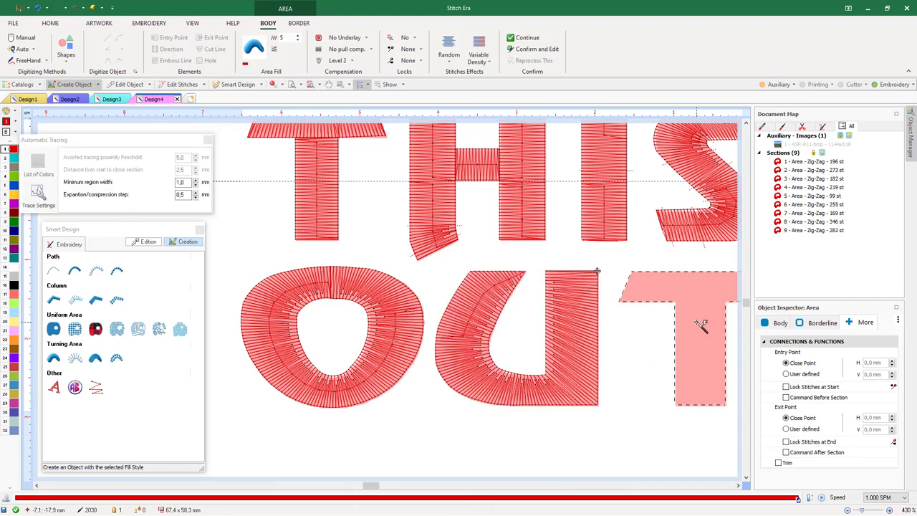
{"action": "right_click", "coordinate": [697, 322]}
{"action": "left_click", "coordinate": [730, 395]}
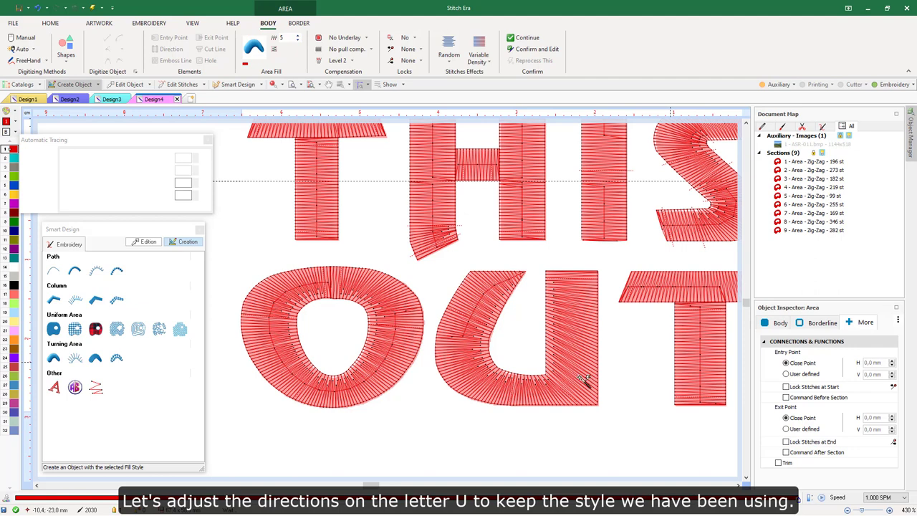
Edit the U of OUT: delete the direction line at its upper-left arm's tip and shift the next direction line's inner end slightly upward.
{"action": "left_click", "coordinate": [135, 84]}
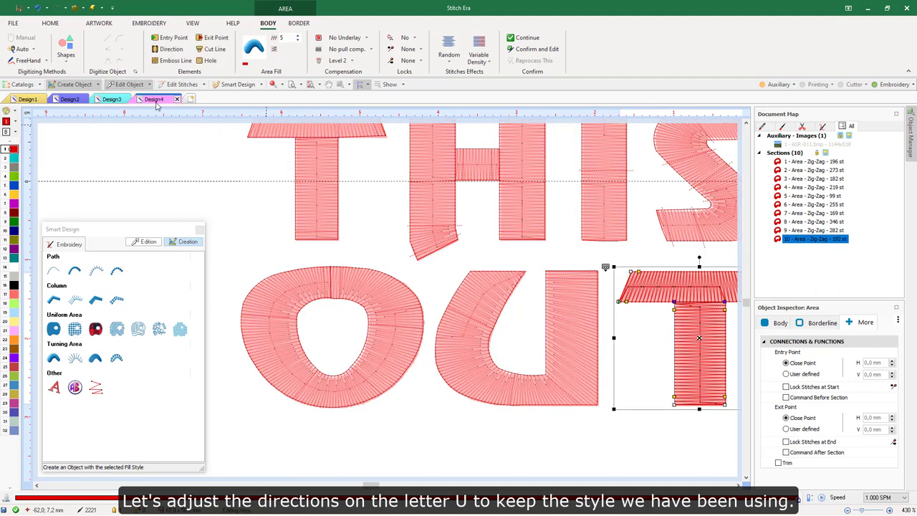
{"action": "left_click", "coordinate": [488, 299]}
{"action": "scroll", "coordinate": [517, 285], "scroll_direction": "up", "scroll_amount": 1}
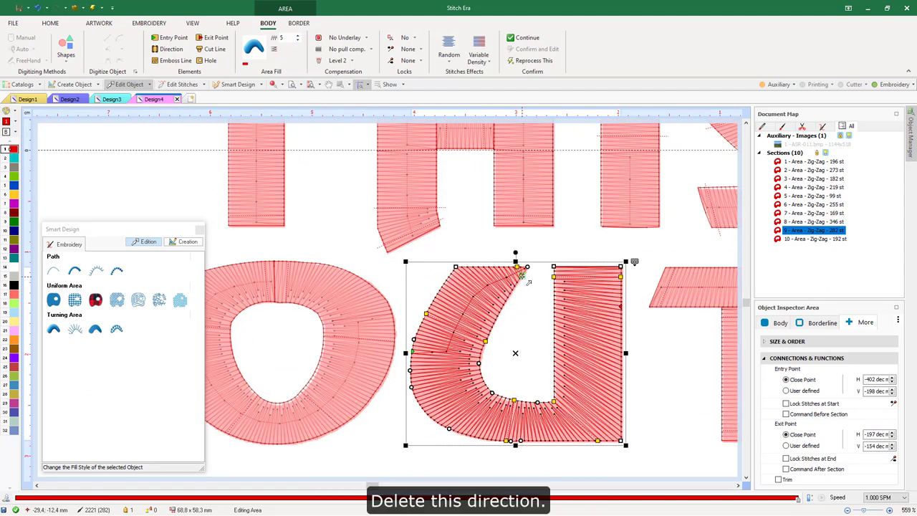
{"action": "left_click", "coordinate": [522, 277]}
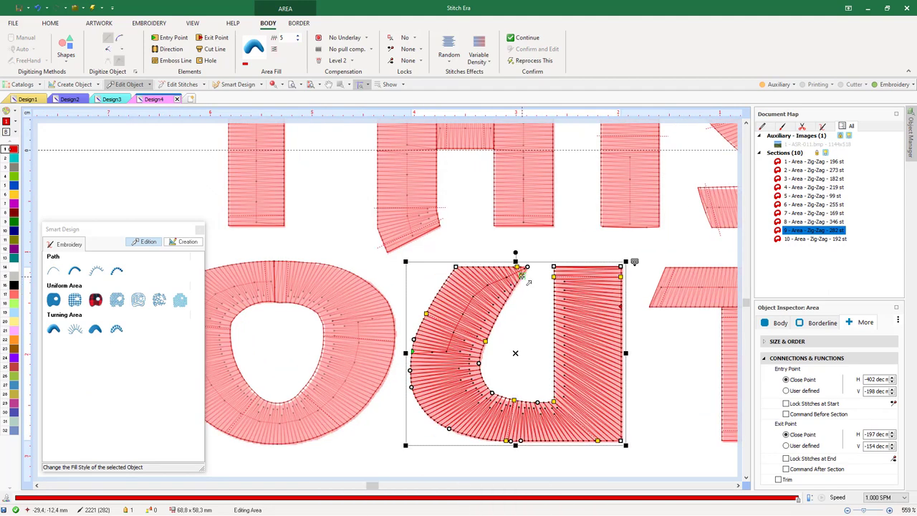
{"action": "key", "text": "Delete"}
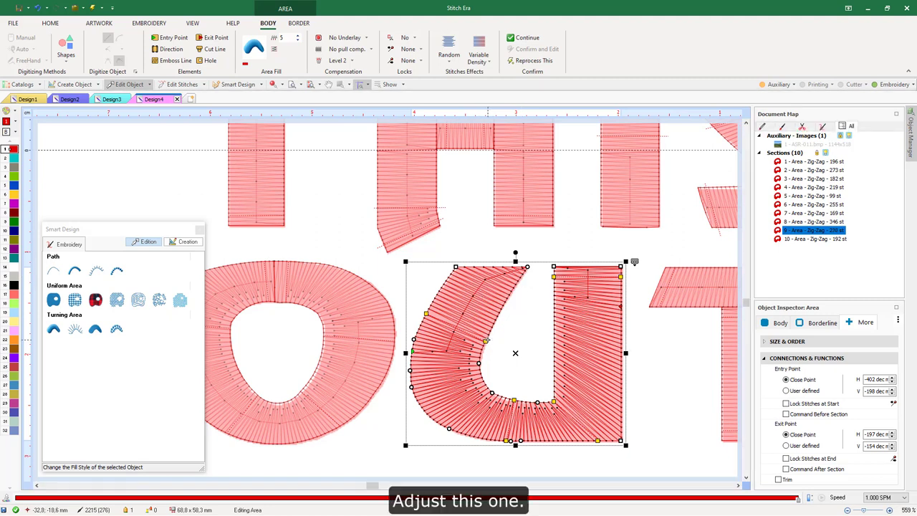
{"action": "left_click_drag", "start_coordinate": [485, 340], "coordinate": [491, 326]}
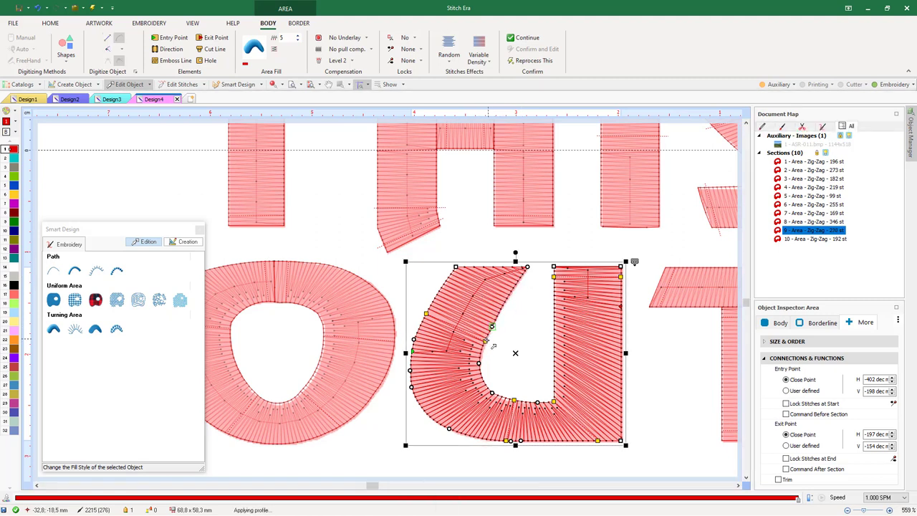
{"action": "scroll", "coordinate": [471, 314], "scroll_direction": "down", "scroll_amount": 1}
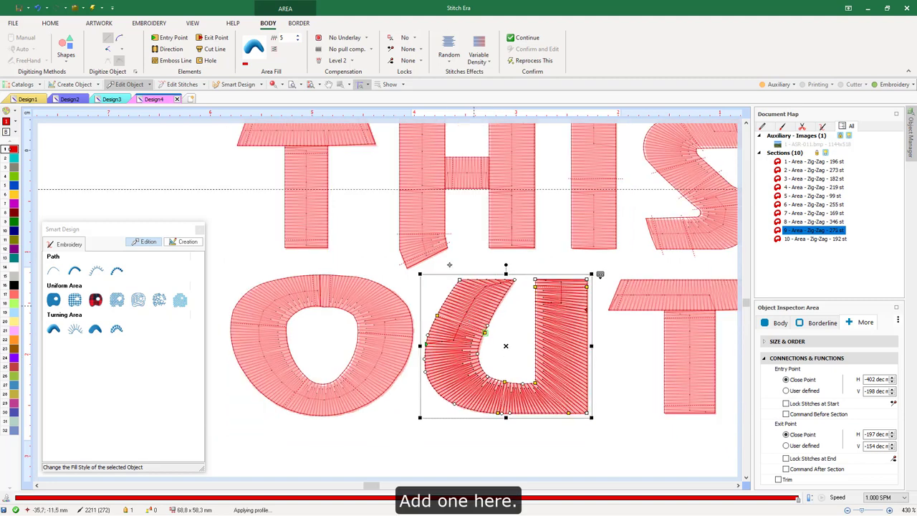
Add direction lines across the top of the U's left arm and across the lower part of its right stem, and finish editing.
{"action": "left_click", "coordinate": [171, 49]}
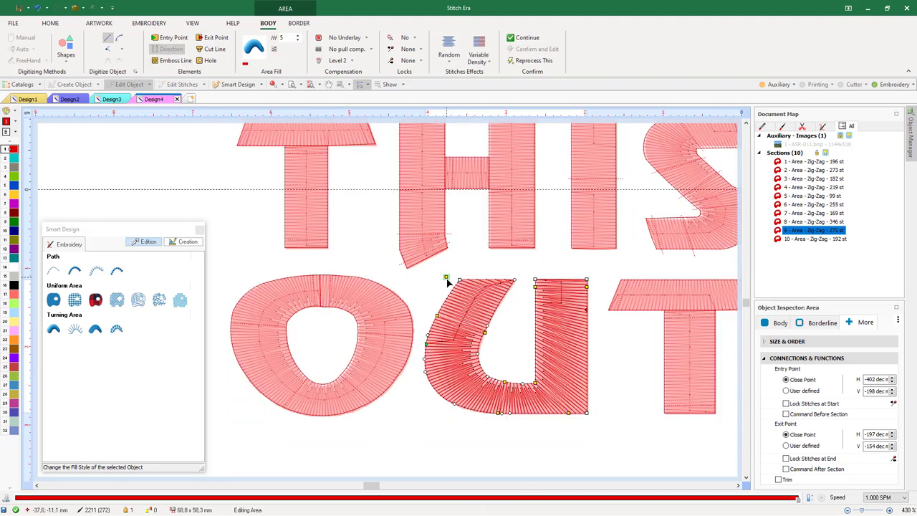
{"action": "left_click", "coordinate": [521, 288]}
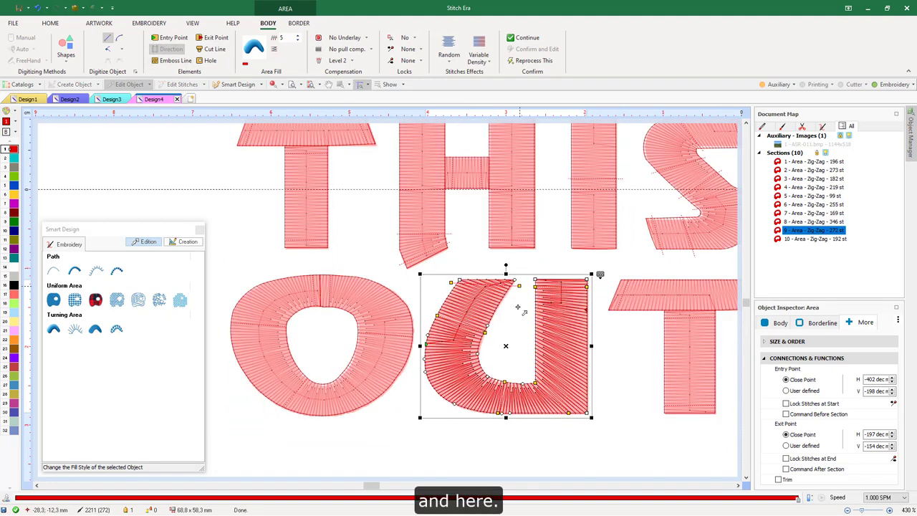
{"action": "left_click", "coordinate": [179, 50]}
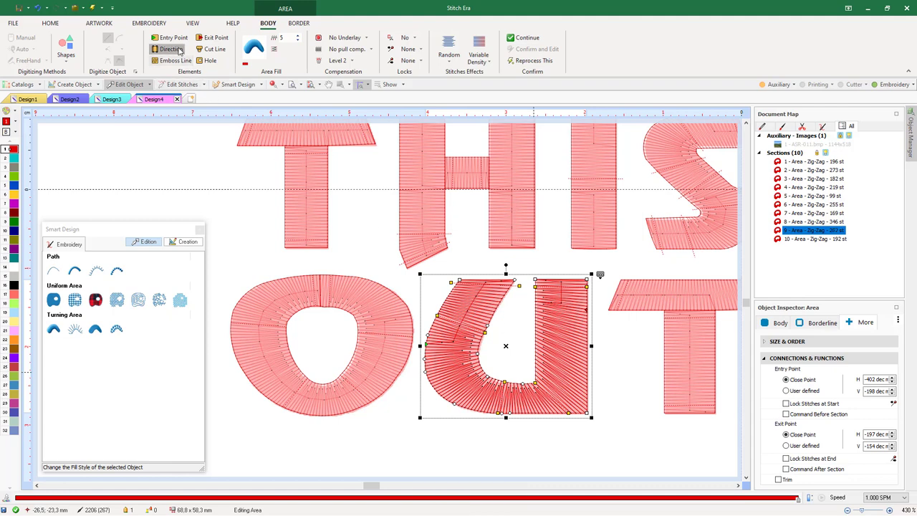
{"action": "left_click", "coordinate": [531, 366]}
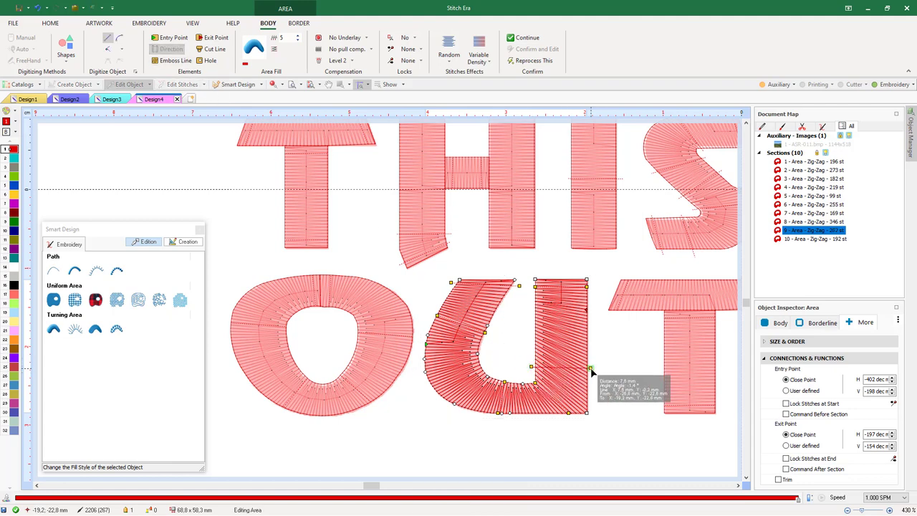
{"action": "left_click", "coordinate": [591, 371]}
{"action": "key", "text": "Escape"}
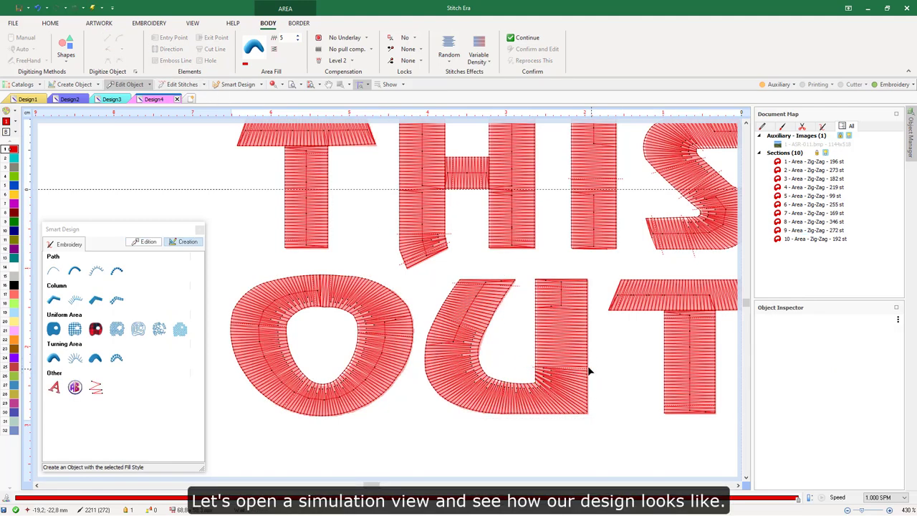
Open the synchronized Simulation window to preview the stitched letters and narrow it to fit them.
{"action": "scroll", "coordinate": [450, 343], "scroll_direction": "down", "scroll_amount": 3}
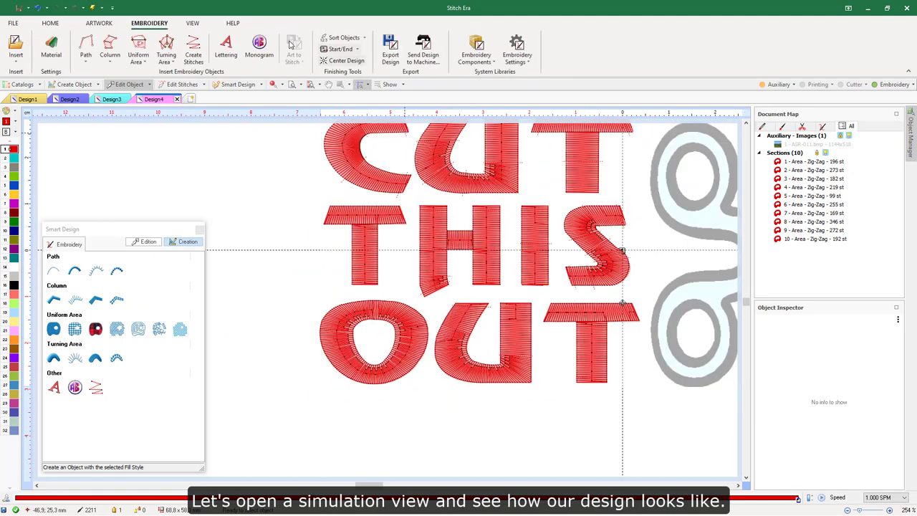
{"action": "left_click", "coordinate": [193, 23]}
{"action": "left_click", "coordinate": [355, 49]}
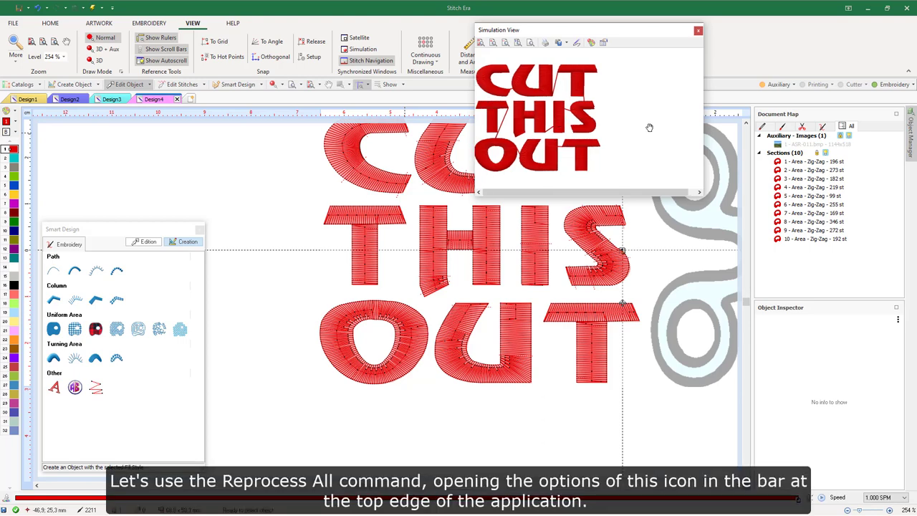
{"action": "left_click_drag", "start_coordinate": [698, 116], "coordinate": [652, 118]}
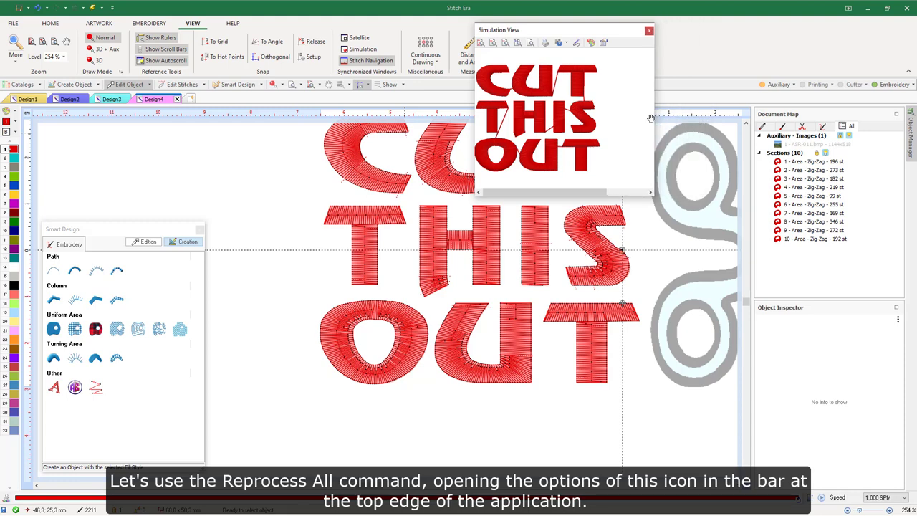
Reprocess all objects to recalculate their stitches and connections.
{"action": "left_click", "coordinate": [100, 8]}
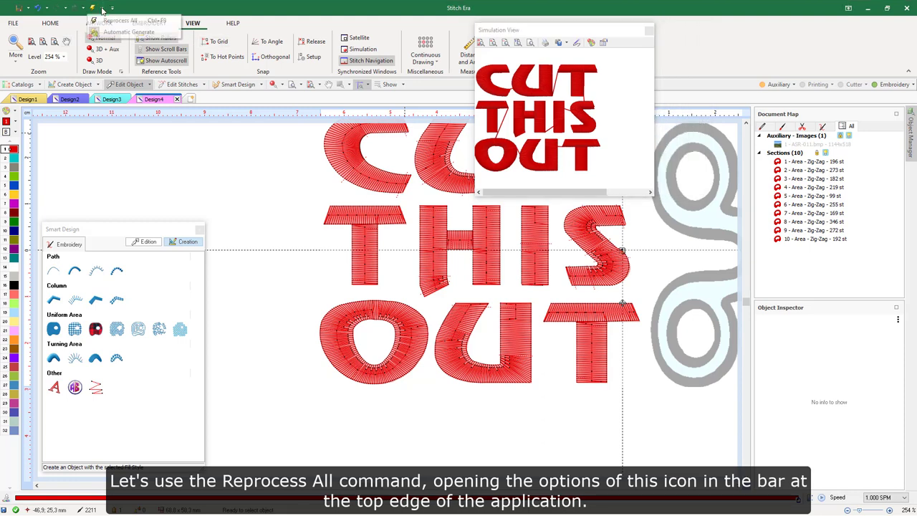
{"action": "left_click", "coordinate": [119, 21]}
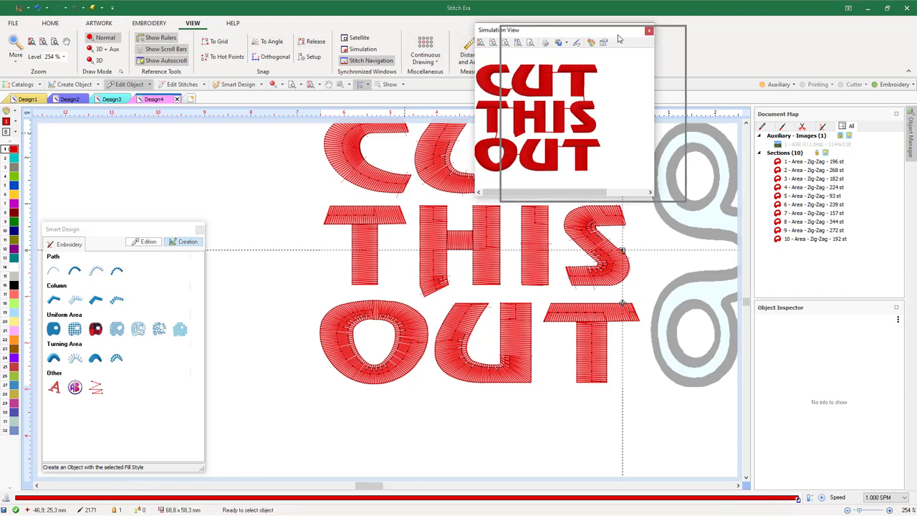
Move the Simulation window clear of the letters, enlarge it and magnify the simulated design within it.
{"action": "left_click_drag", "start_coordinate": [584, 35], "coordinate": [663, 41]}
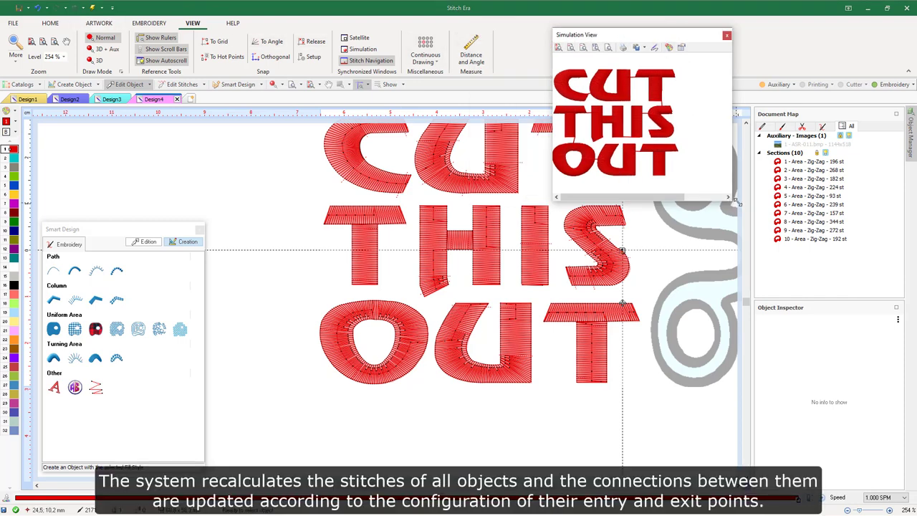
{"action": "left_click_drag", "start_coordinate": [738, 202], "coordinate": [758, 209]}
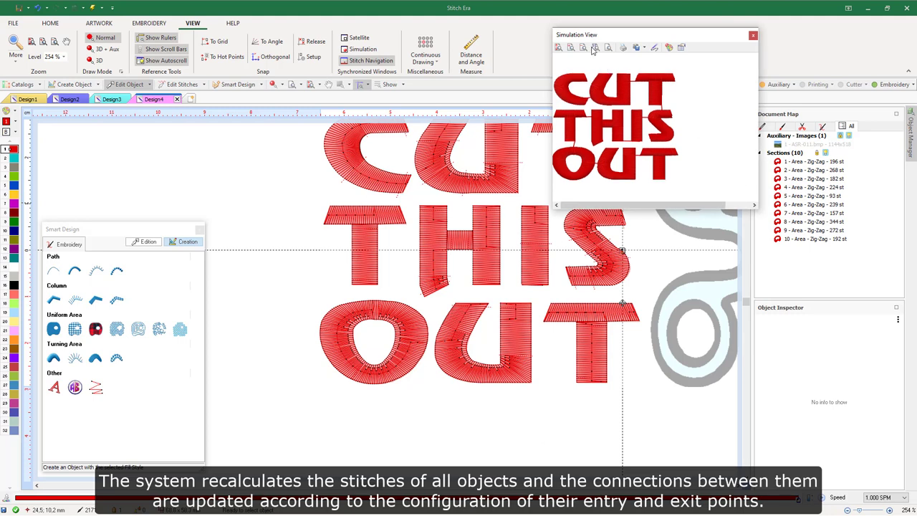
{"action": "left_click", "coordinate": [559, 48]}
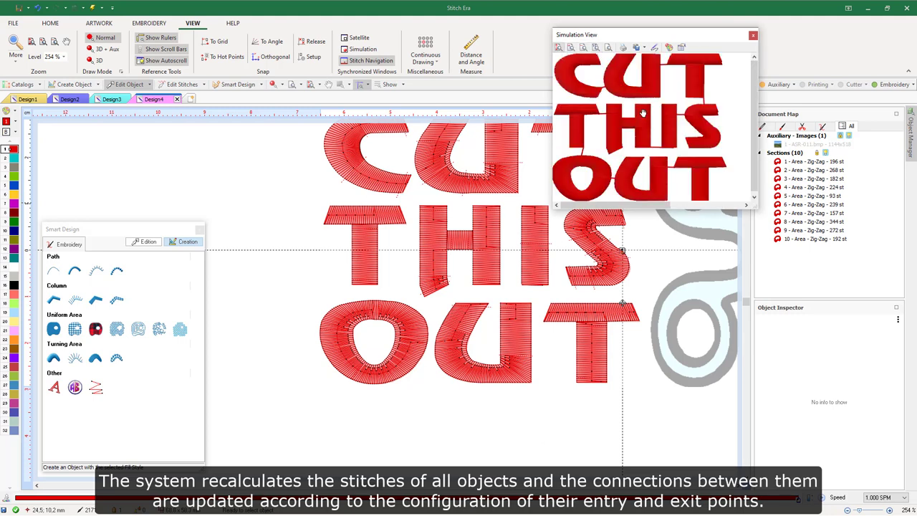
{"action": "scroll", "coordinate": [642, 115], "scroll_direction": "down", "scroll_amount": 1}
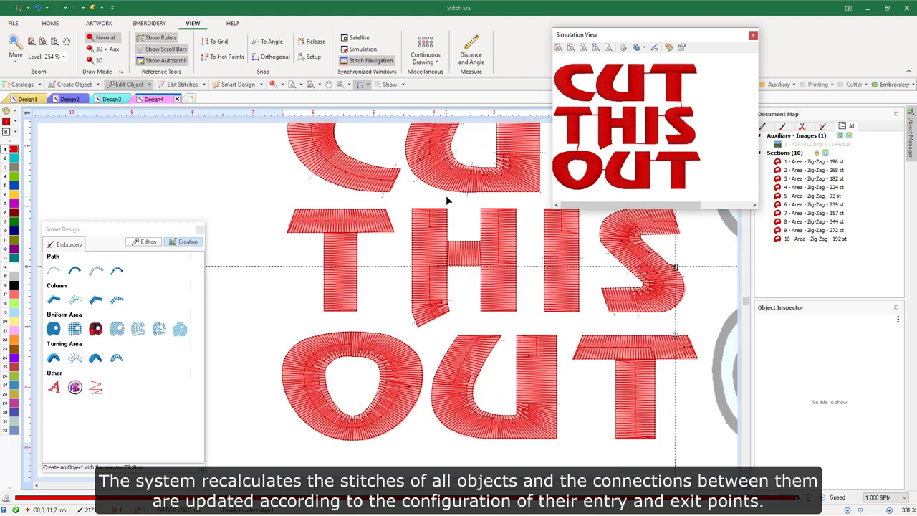
Select the U of CUT and examine its entry and exit point settings under Connections & Functions.
{"action": "scroll", "coordinate": [446, 196], "scroll_direction": "down", "scroll_amount": 3}
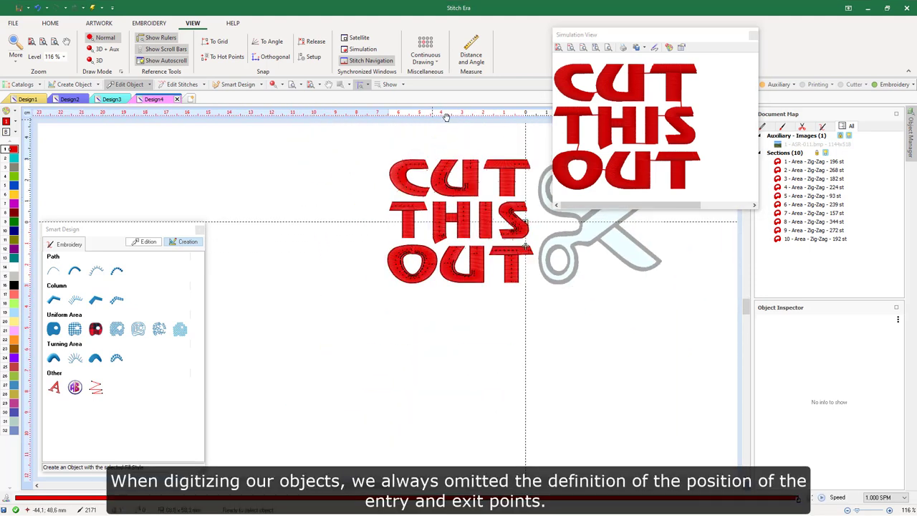
{"action": "left_click_drag", "start_coordinate": [447, 119], "coordinate": [312, 115]}
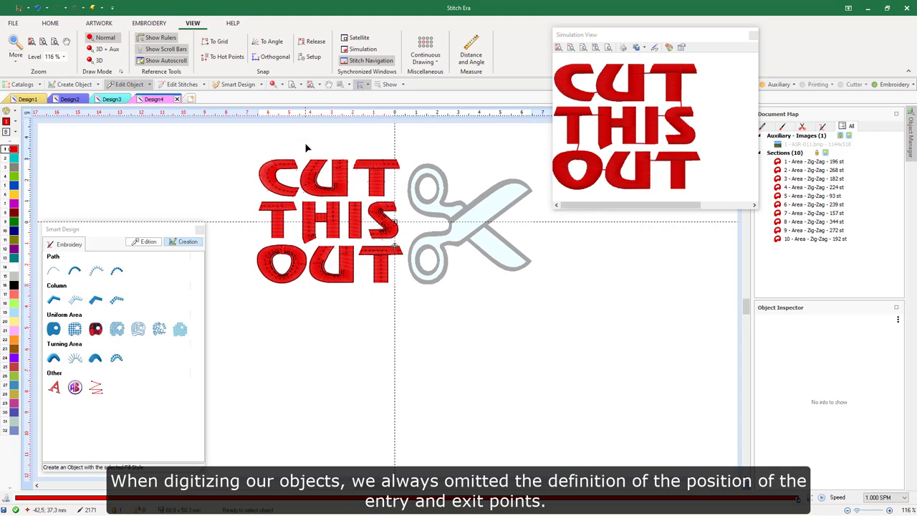
{"action": "scroll", "coordinate": [306, 148], "scroll_direction": "up", "scroll_amount": 1}
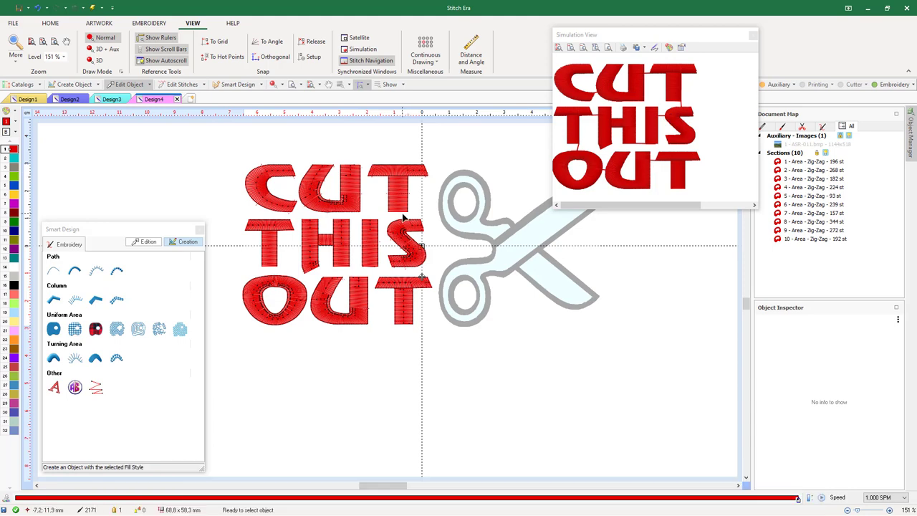
{"action": "left_click", "coordinate": [355, 192]}
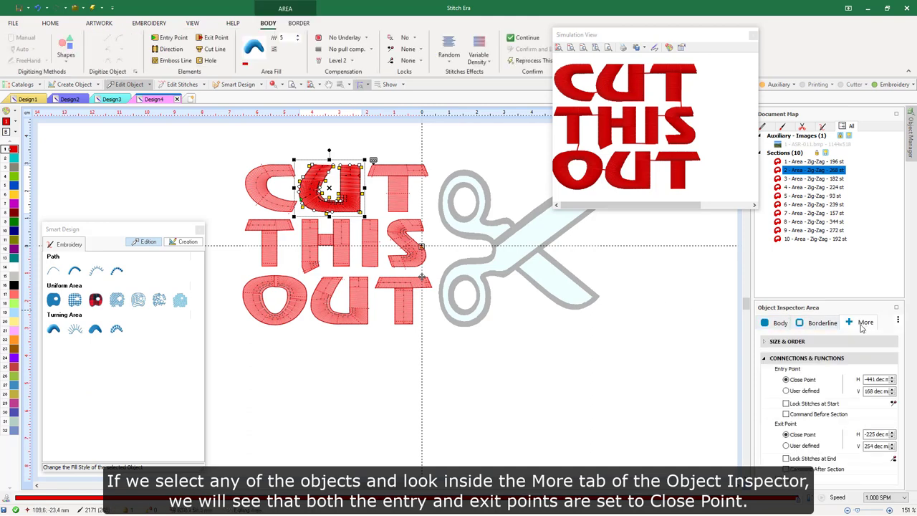
Enlarge the Object Inspector to reveal all entry, exit and trim settings under Connections & Functions.
{"action": "left_click", "coordinate": [862, 326]}
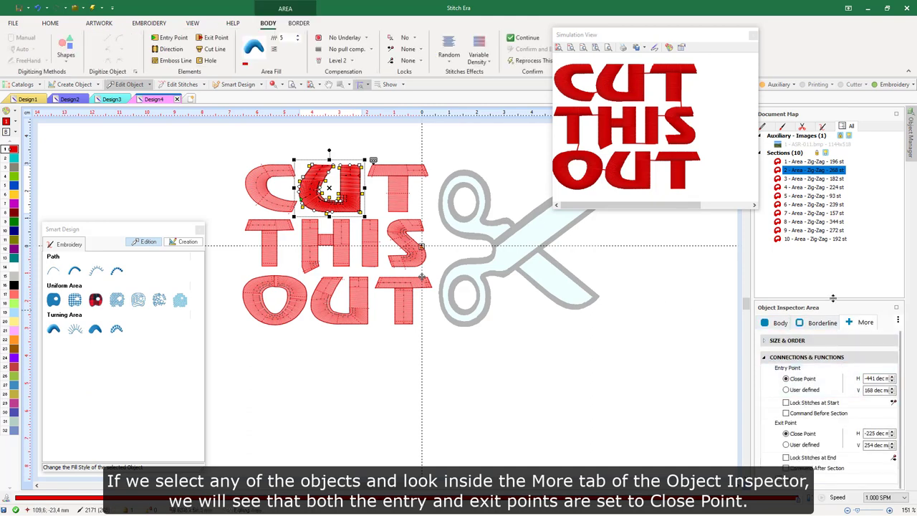
{"action": "left_click_drag", "start_coordinate": [833, 297], "coordinate": [833, 257]}
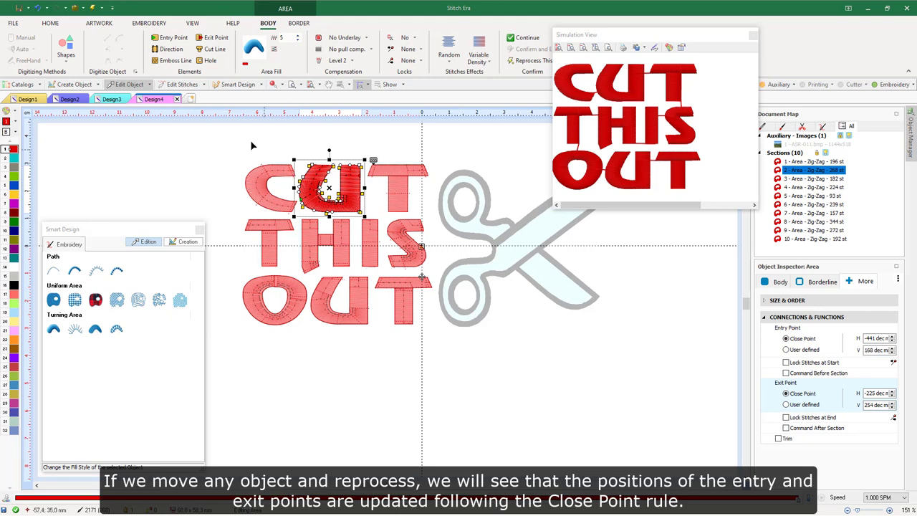
Move the C of CUT up and away from the U, bring it closer above its place, and undo the moves.
{"action": "left_click", "coordinate": [276, 169]}
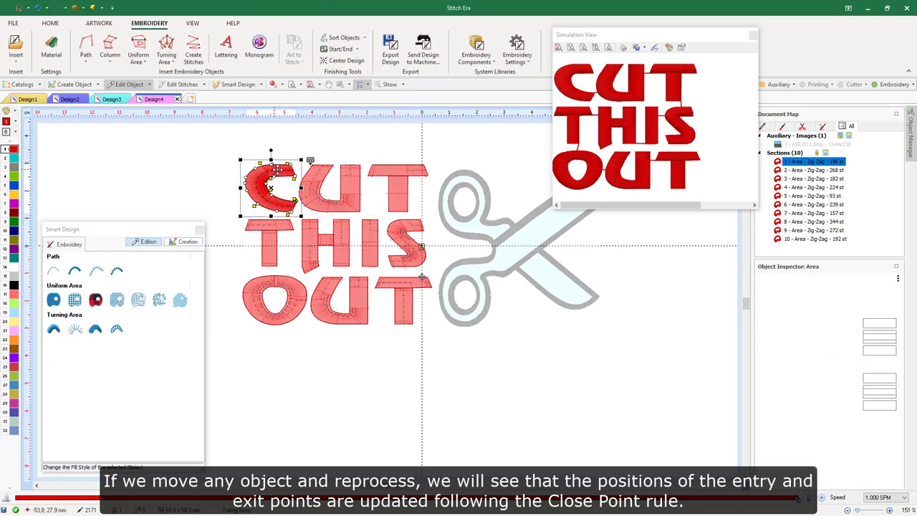
{"action": "left_click_drag", "start_coordinate": [276, 169], "coordinate": [234, 152]}
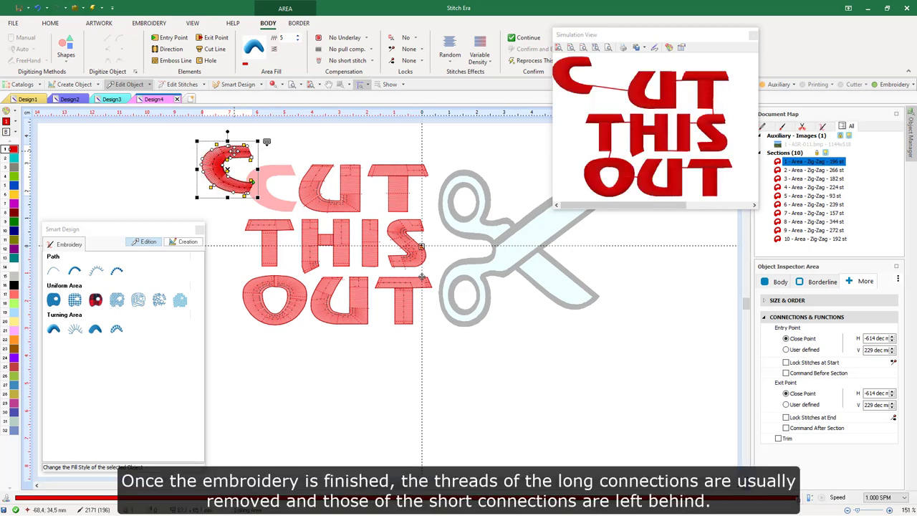
{"action": "left_click_drag", "start_coordinate": [236, 152], "coordinate": [275, 153]}
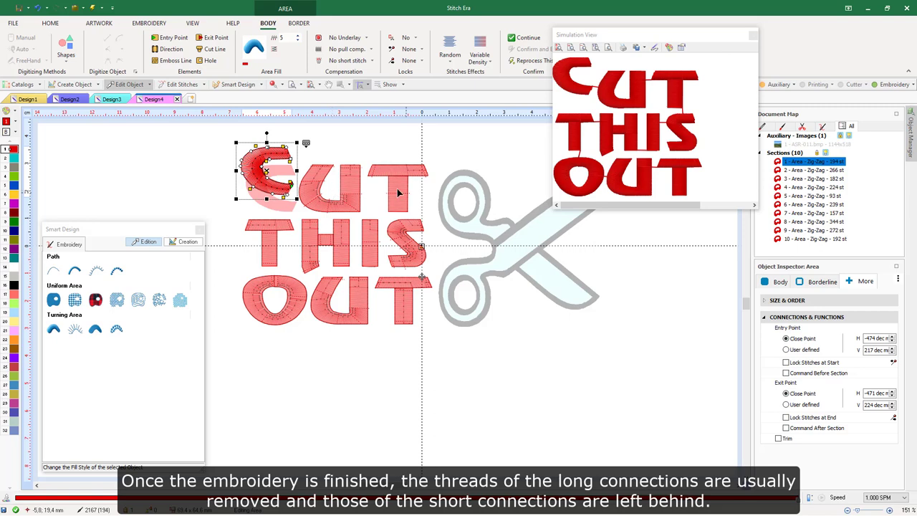
{"action": "key", "text": "ctrl+z"}
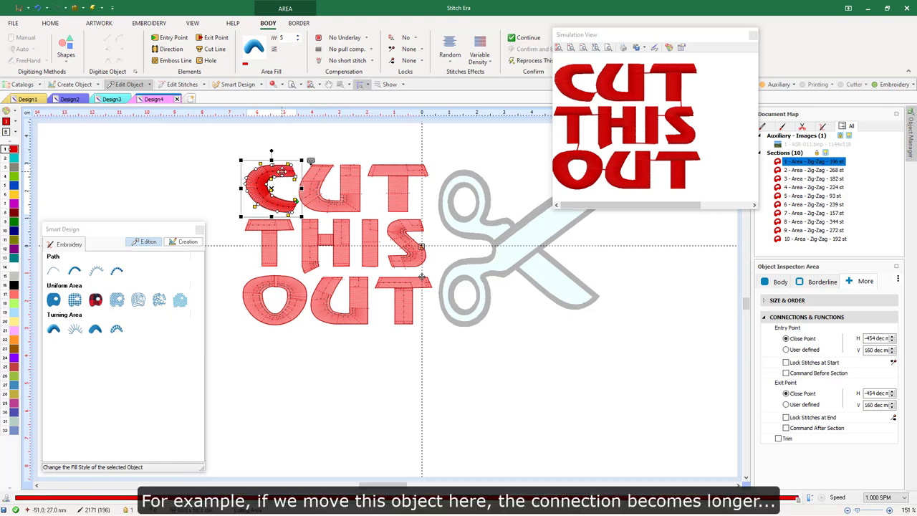
Move the C of CUT away from the U in two stages to lengthen their connection, and return it to its artwork shape.
{"action": "left_click_drag", "start_coordinate": [282, 171], "coordinate": [258, 169]}
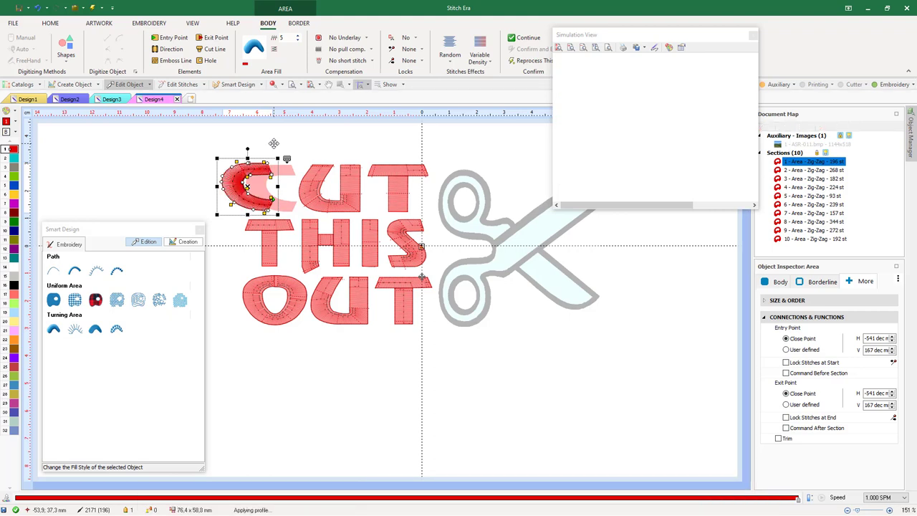
{"action": "left_click_drag", "start_coordinate": [251, 166], "coordinate": [212, 166]}
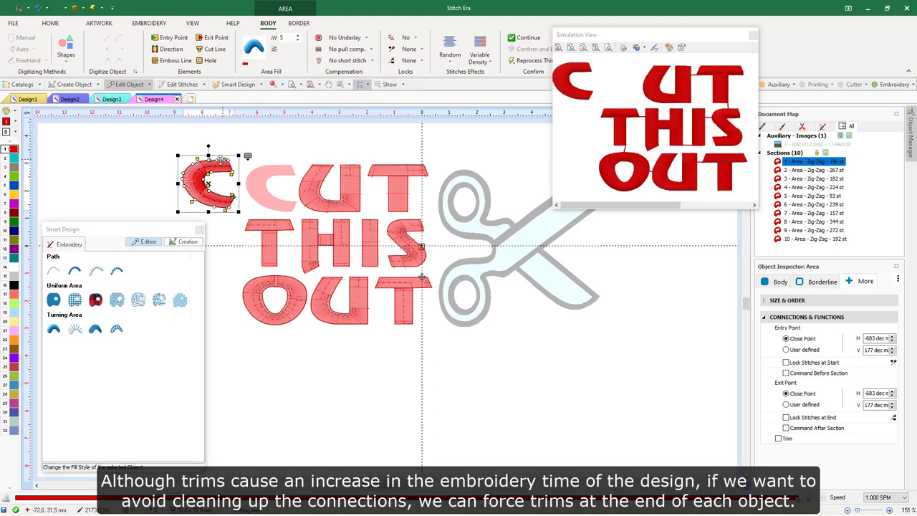
{"action": "left_click_drag", "start_coordinate": [216, 163], "coordinate": [277, 168]}
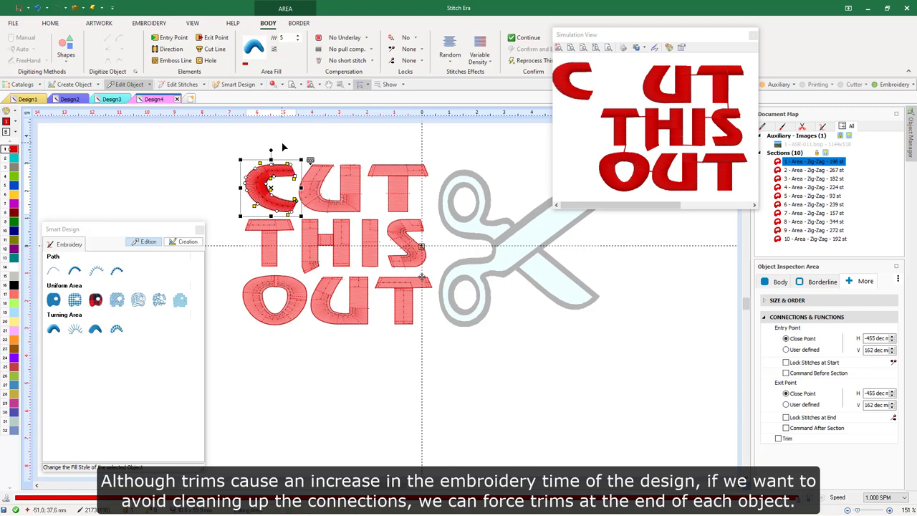
Set the Trim property to Yes for the U and the T of CUT.
{"action": "left_click", "coordinate": [358, 187]}
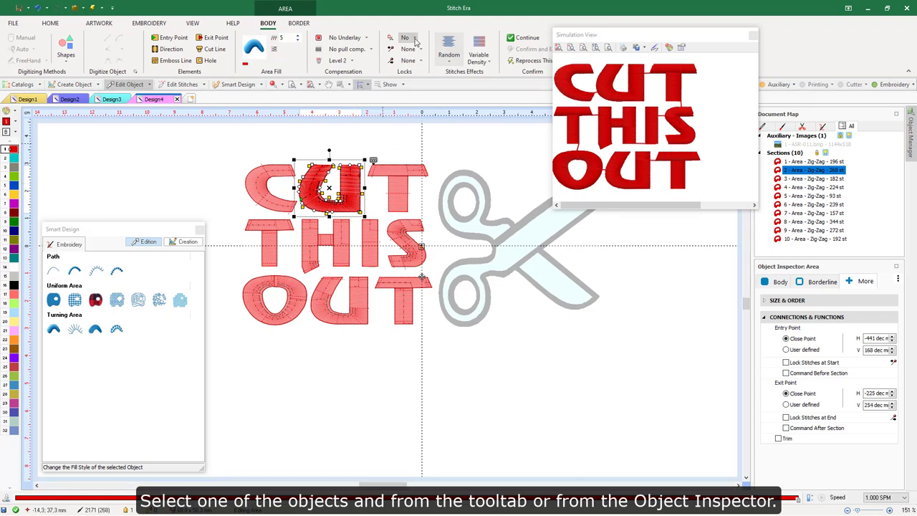
{"action": "left_click", "coordinate": [415, 40]}
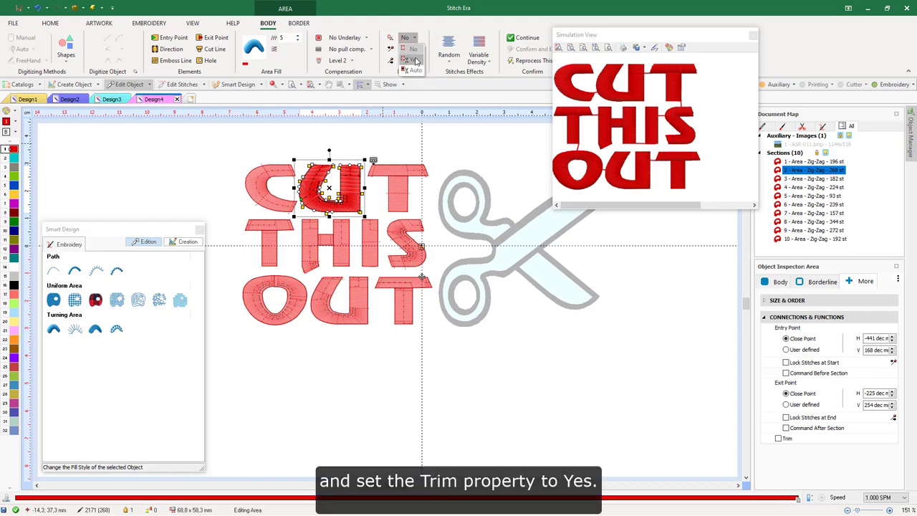
{"action": "left_click", "coordinate": [415, 61]}
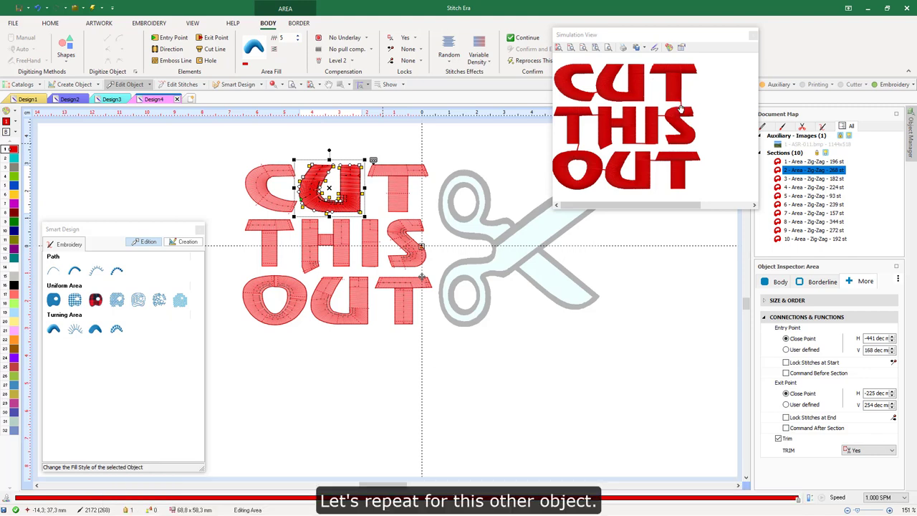
{"action": "left_click", "coordinate": [410, 189]}
{"action": "left_click", "coordinate": [406, 42]}
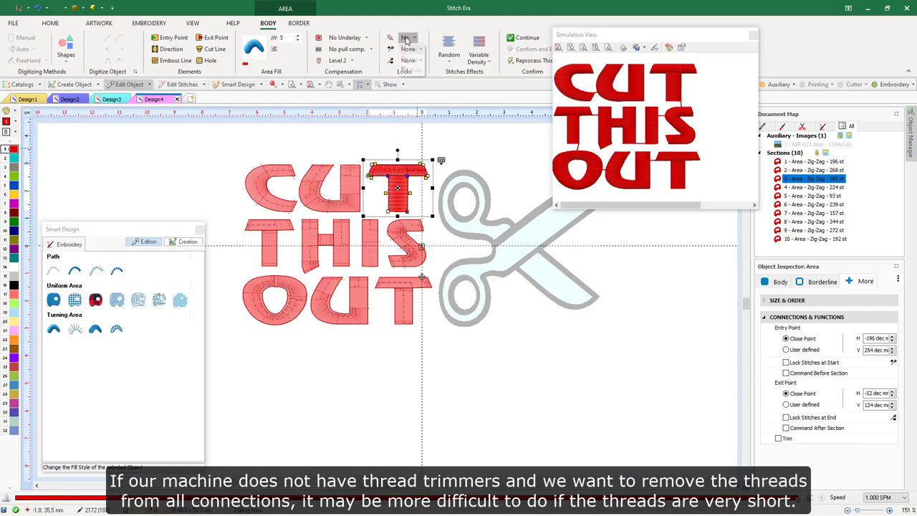
{"action": "left_click", "coordinate": [409, 61]}
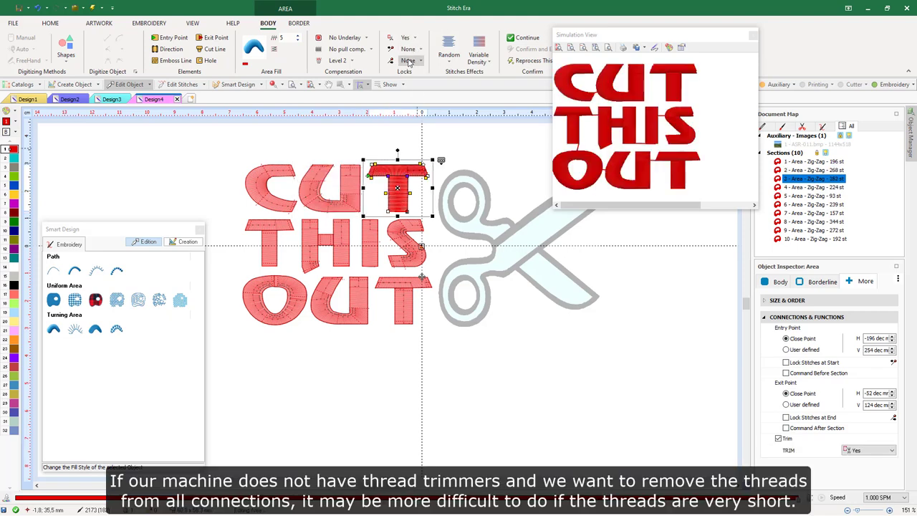
{"action": "left_click", "coordinate": [407, 341]}
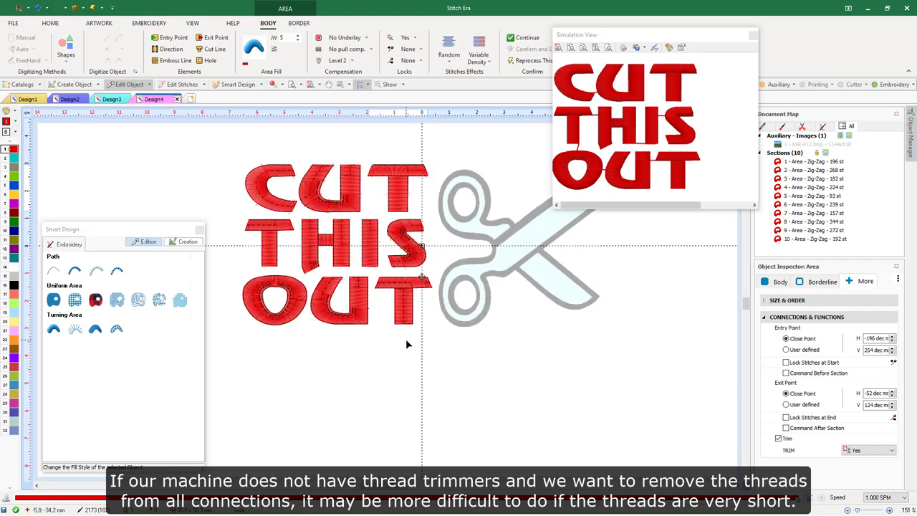
Move the exit point of the U of OUT down its right edge to about H -196, V -240 dec mm.
{"action": "scroll", "coordinate": [383, 308], "scroll_direction": "up", "scroll_amount": 2}
{"action": "scroll", "coordinate": [383, 310], "scroll_direction": "up", "scroll_amount": 1}
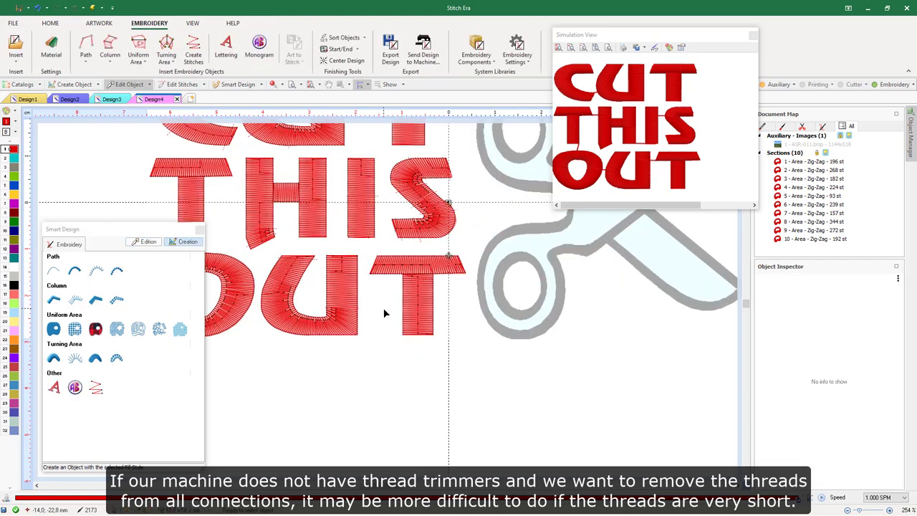
{"action": "left_click", "coordinate": [343, 290]}
{"action": "scroll", "coordinate": [344, 290], "scroll_direction": "up", "scroll_amount": 1}
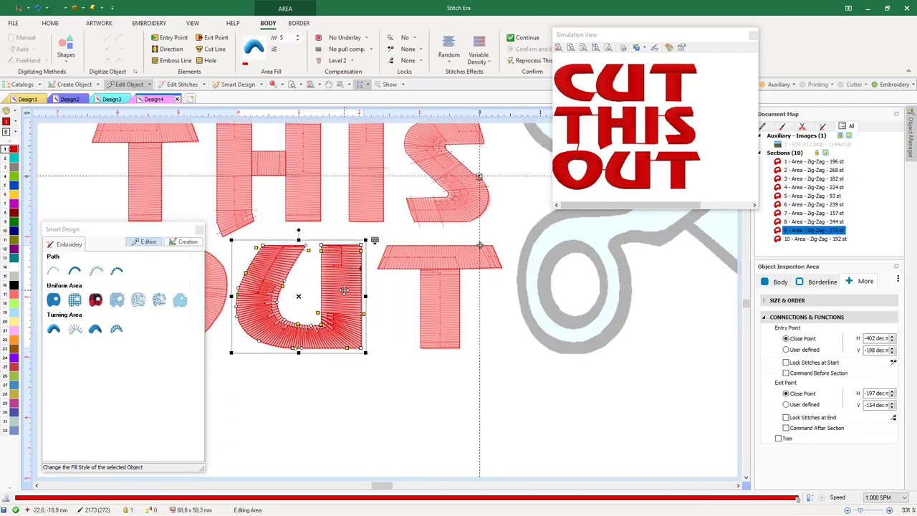
{"action": "scroll", "coordinate": [343, 290], "scroll_direction": "up", "scroll_amount": 1}
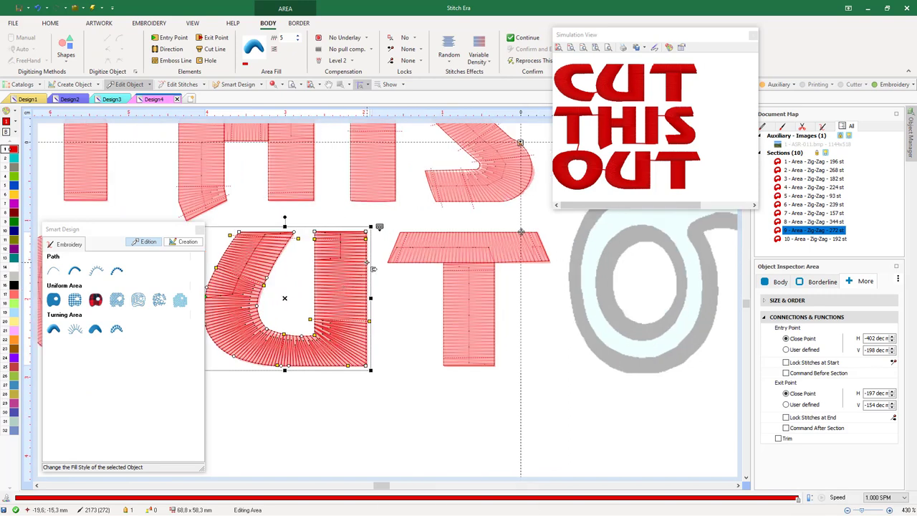
{"action": "left_click_drag", "start_coordinate": [373, 268], "coordinate": [374, 336]}
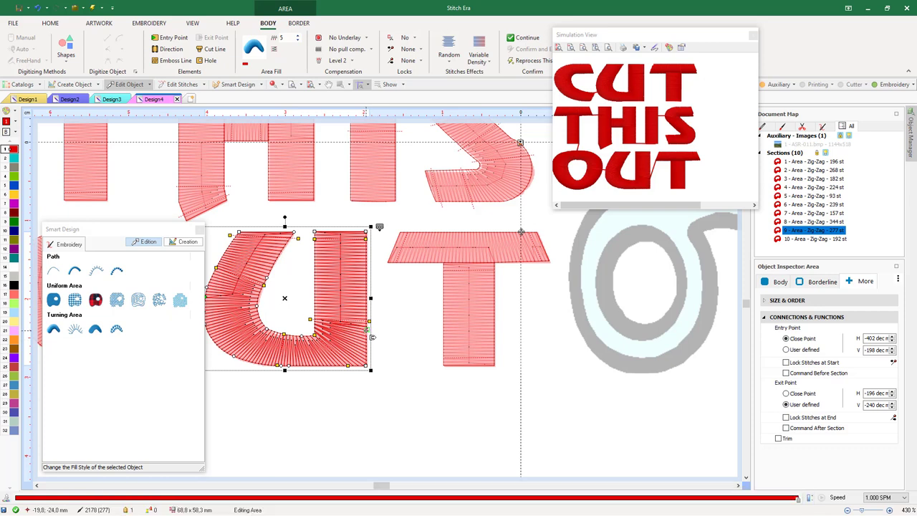
Move the entry point of the T of OUT from its crossbar to the left edge of its stem.
{"action": "left_click", "coordinate": [453, 322]}
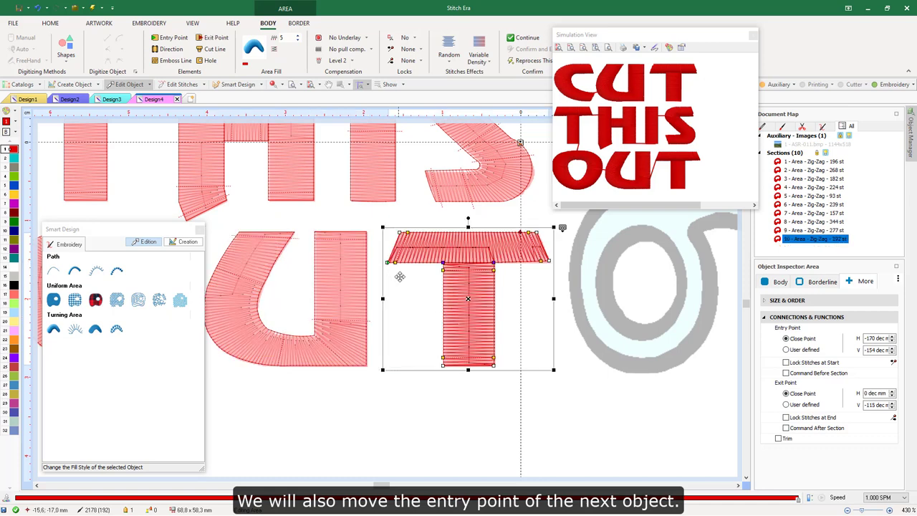
{"action": "key", "text": "alt"}
{"action": "mouse_move", "coordinate": [388, 264]}
{"action": "left_mouse_down"}
{"action": "mouse_move", "coordinate": [419, 311]}
{"action": "mouse_move", "coordinate": [442, 322]}
{"action": "left_mouse_up"}
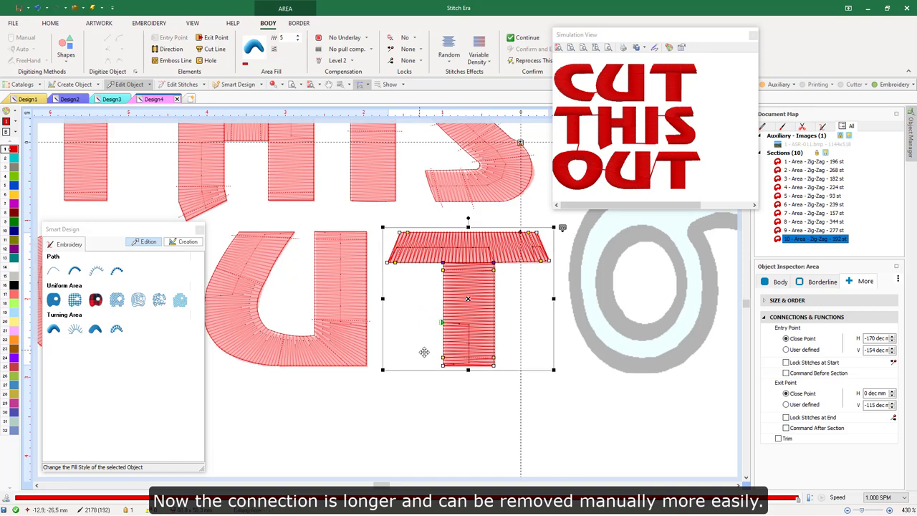
{"action": "left_click", "coordinate": [425, 401]}
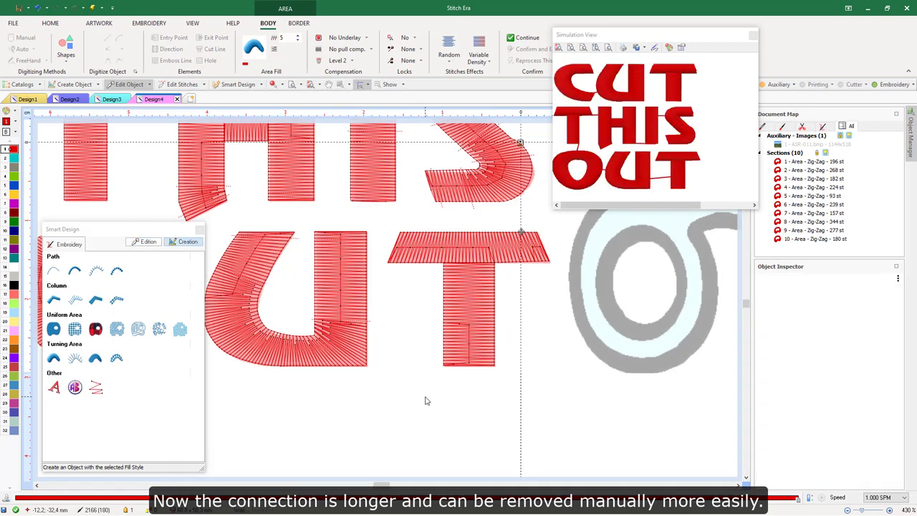
Set the exit point of the U of OUT and the entry point of the T back to Close Point.
{"action": "left_click", "coordinate": [360, 313]}
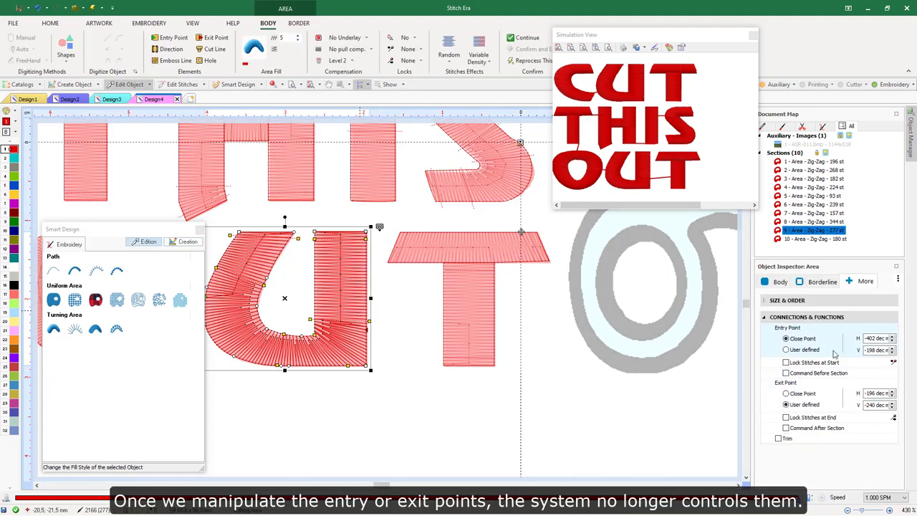
{"action": "left_click", "coordinate": [810, 394]}
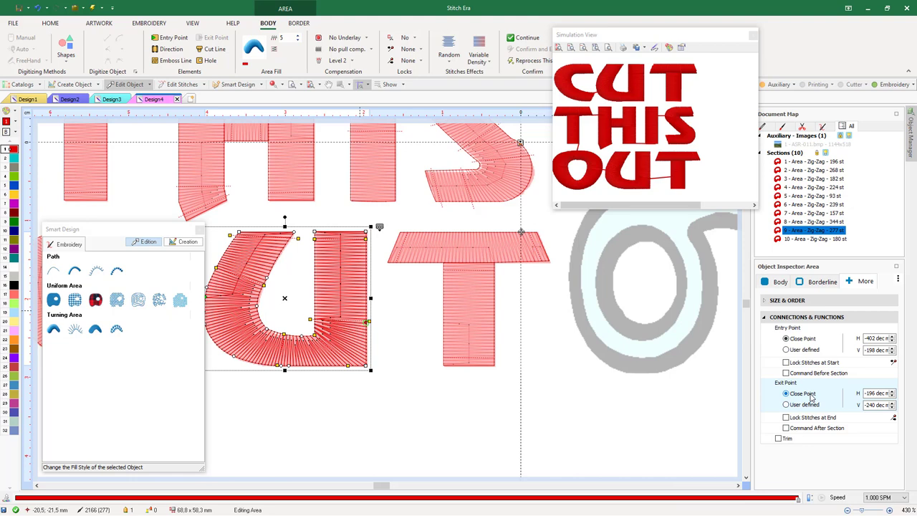
{"action": "left_click", "coordinate": [474, 322]}
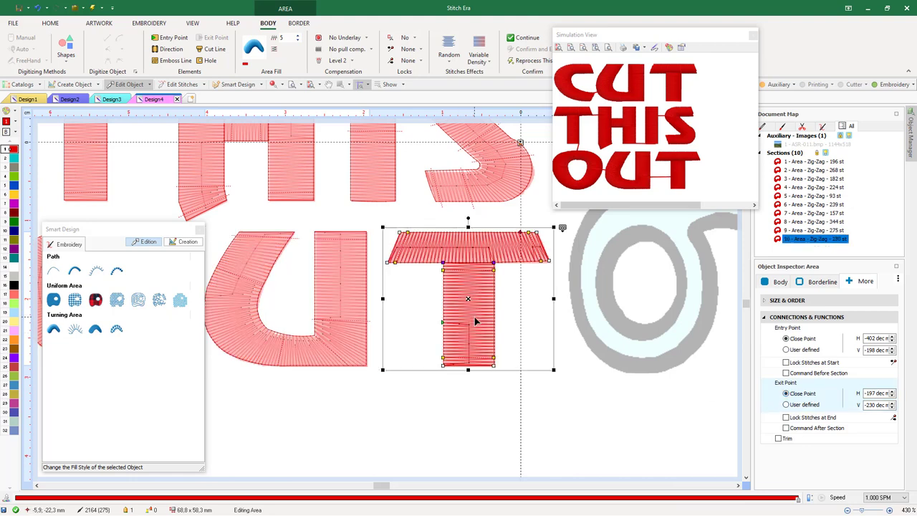
{"action": "left_click", "coordinate": [803, 393]}
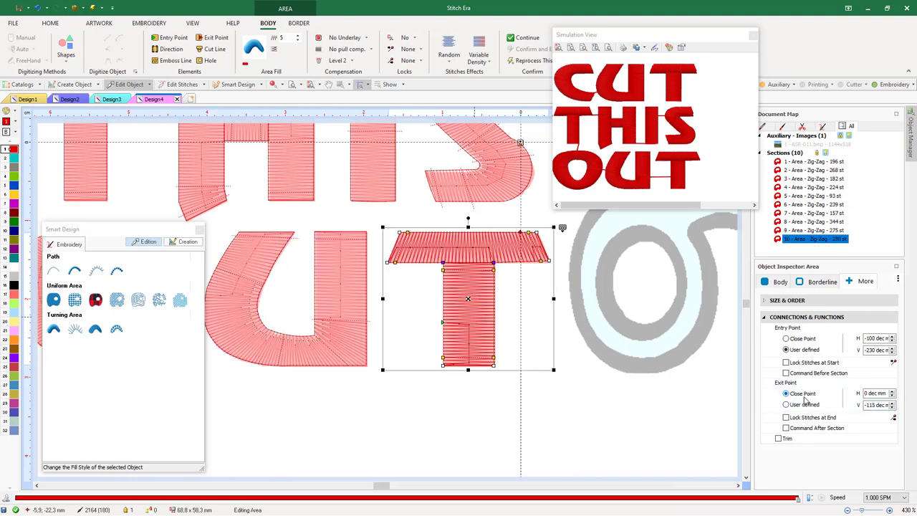
{"action": "left_click", "coordinate": [797, 338]}
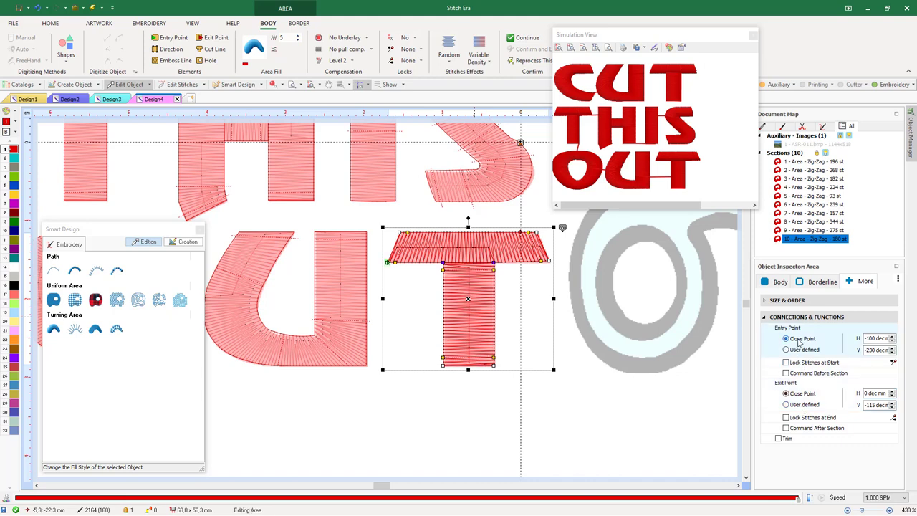
{"action": "scroll", "coordinate": [342, 330], "scroll_direction": "down", "scroll_amount": 4}
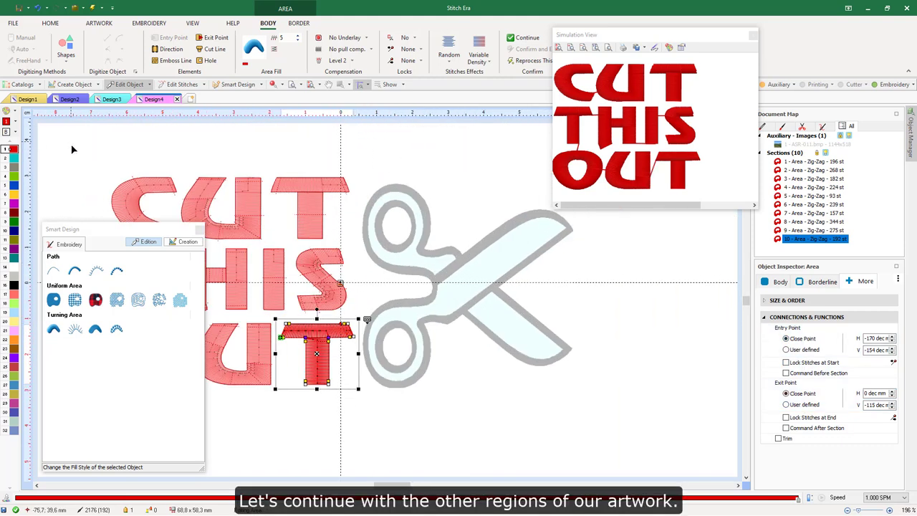
{"action": "left_click", "coordinate": [39, 132]}
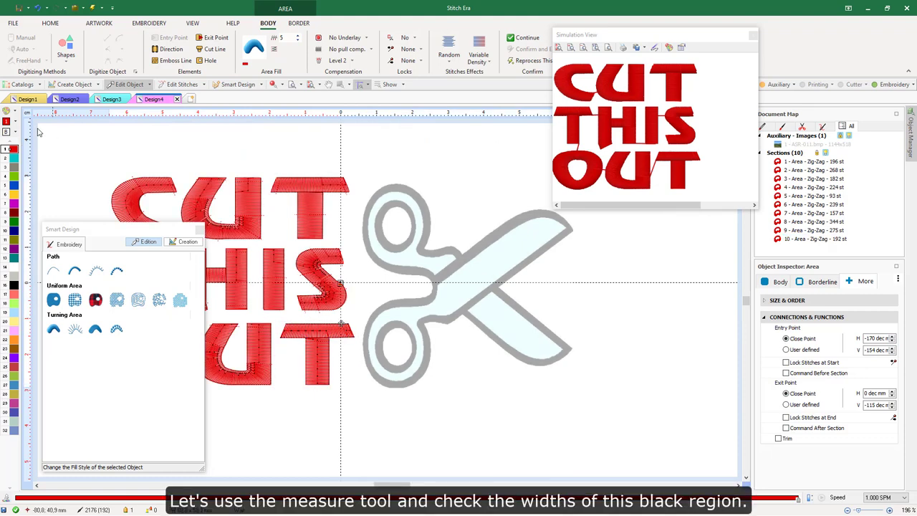
Measure the width of the scissors' outline near the pivot and at the lower handle with the Distance and Angle tool.
{"action": "left_click", "coordinate": [27, 114]}
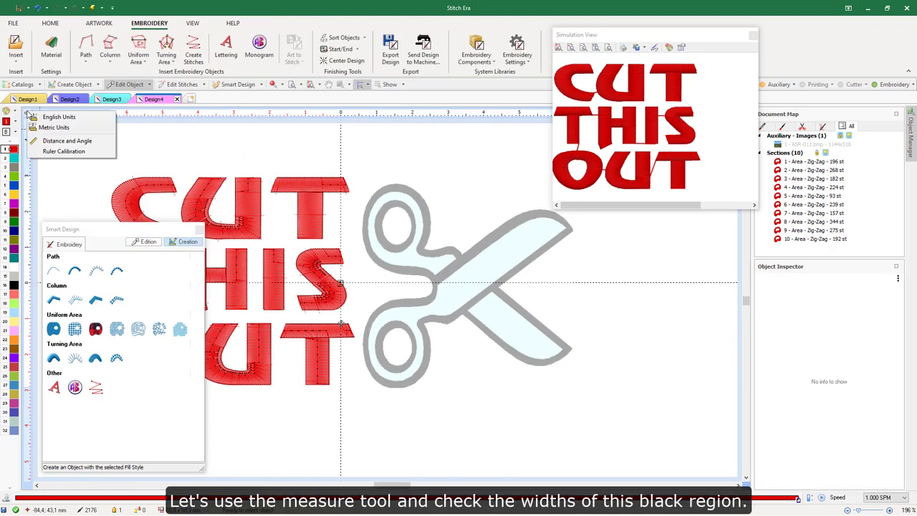
{"action": "left_click", "coordinate": [55, 141]}
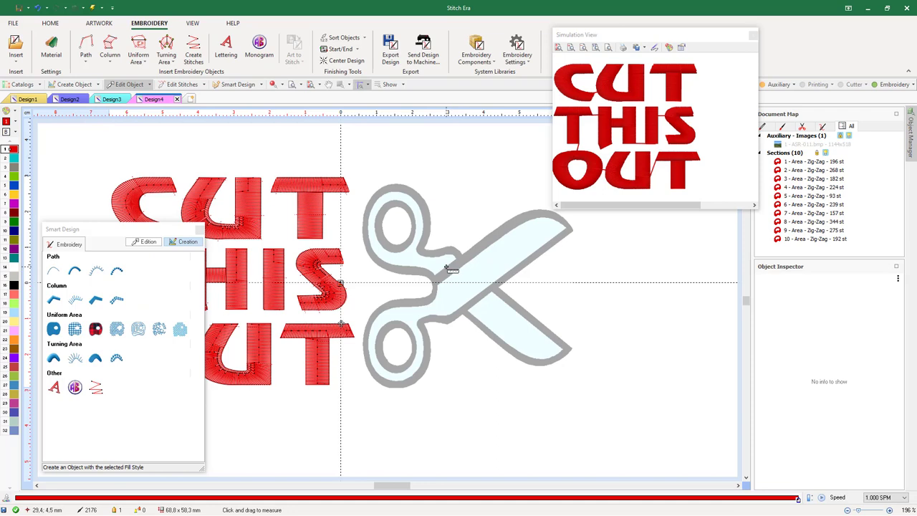
{"action": "left_click_drag", "start_coordinate": [445, 264], "coordinate": [453, 275]}
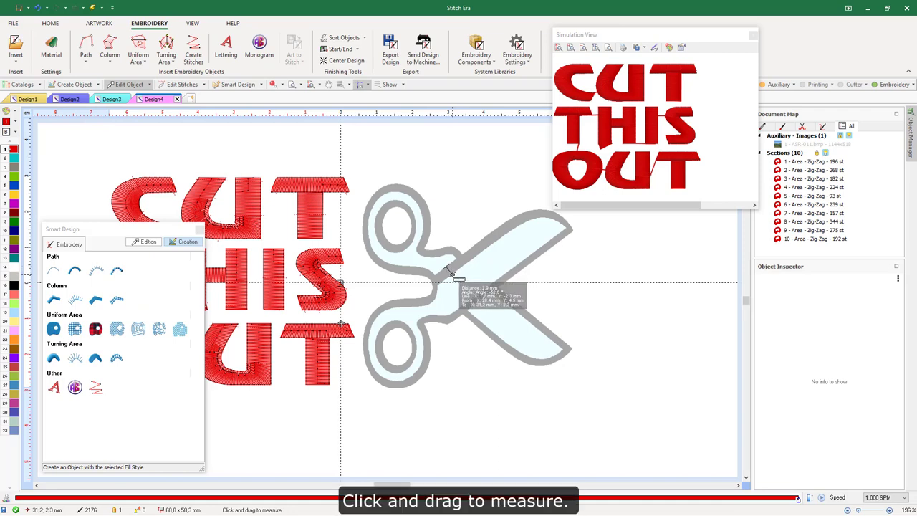
{"action": "left_click_drag", "start_coordinate": [425, 352], "coordinate": [434, 352]}
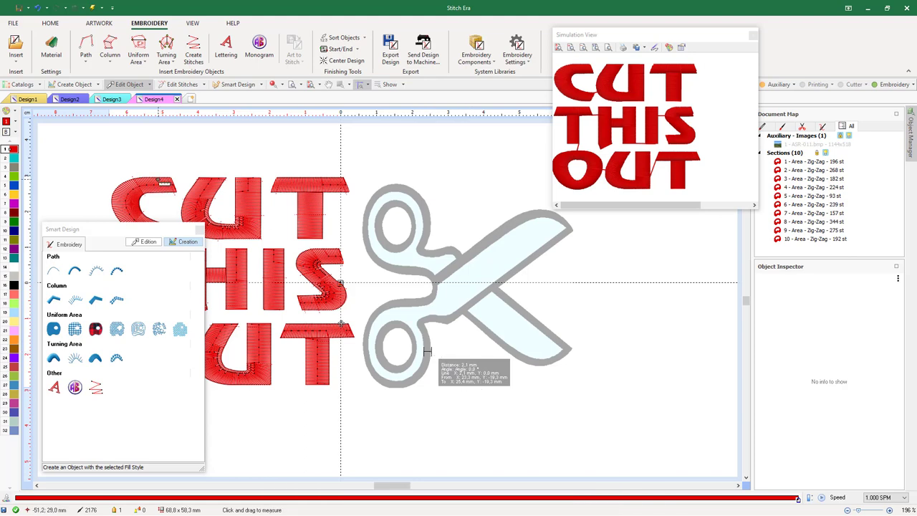
Digitize the scissors' grey outer outline as a Turning Area Zig-Zag with needle 3, using Auto Complete.
{"action": "left_click", "coordinate": [57, 360]}
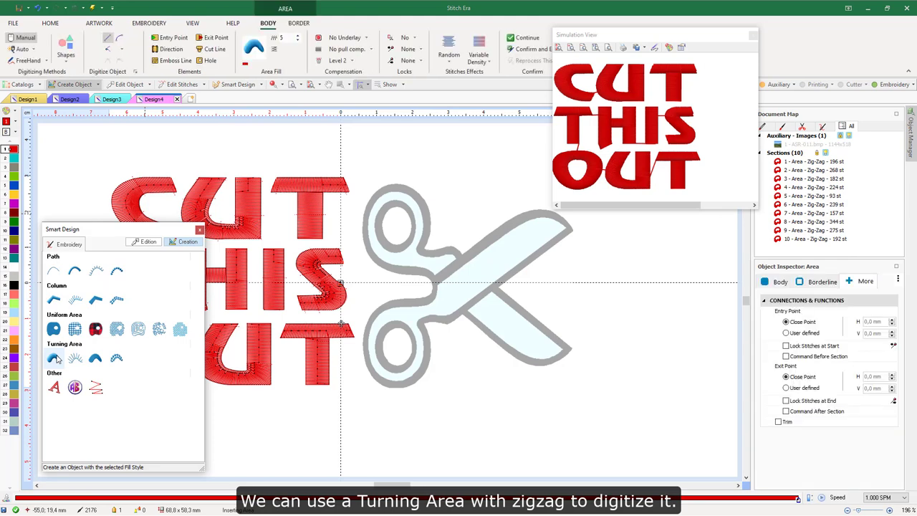
{"action": "left_click", "coordinate": [14, 167]}
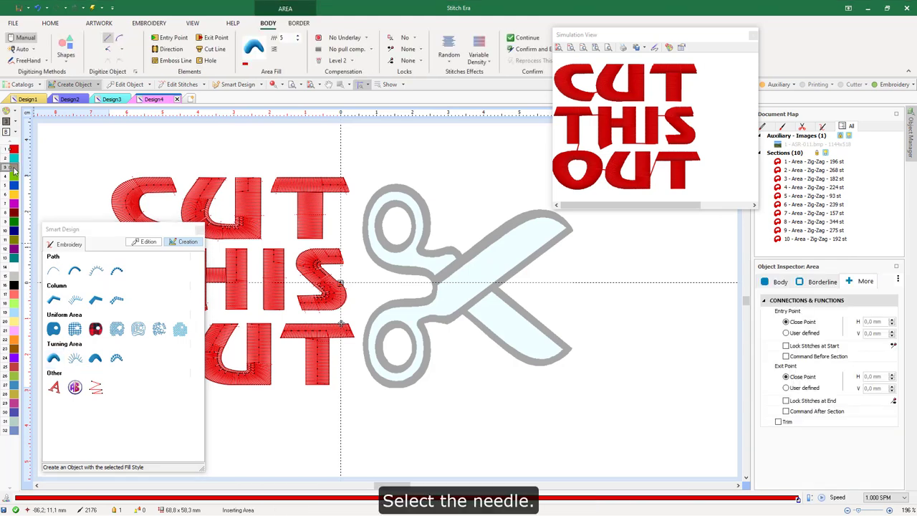
{"action": "right_click", "coordinate": [13, 168]}
{"action": "left_click", "coordinate": [43, 267]}
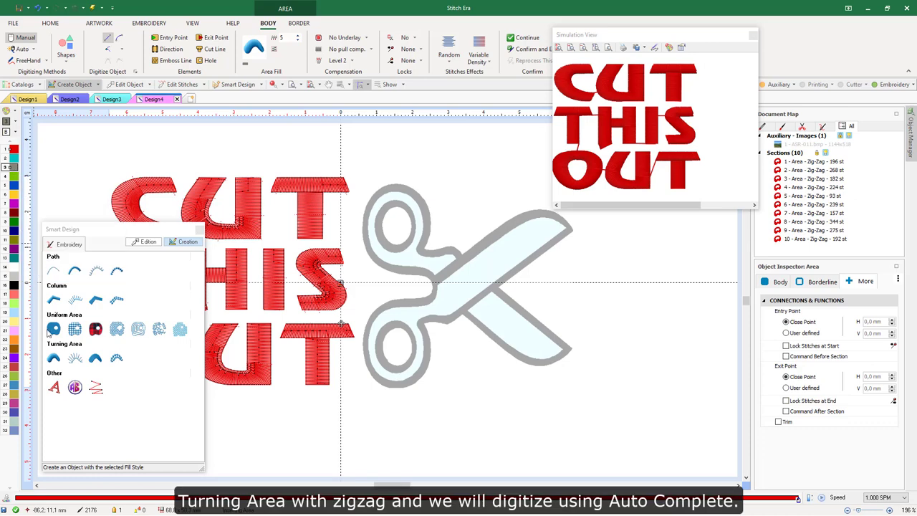
{"action": "left_click", "coordinate": [55, 360]}
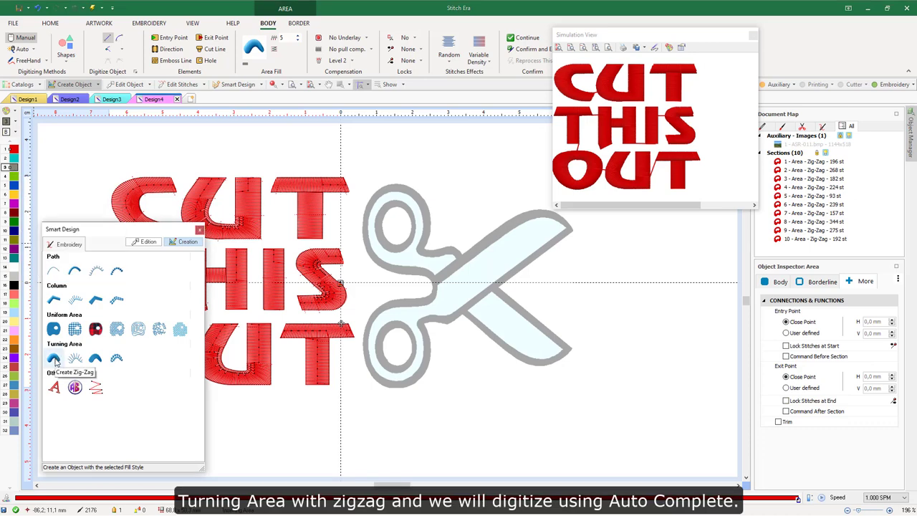
{"action": "left_click", "coordinate": [30, 50]}
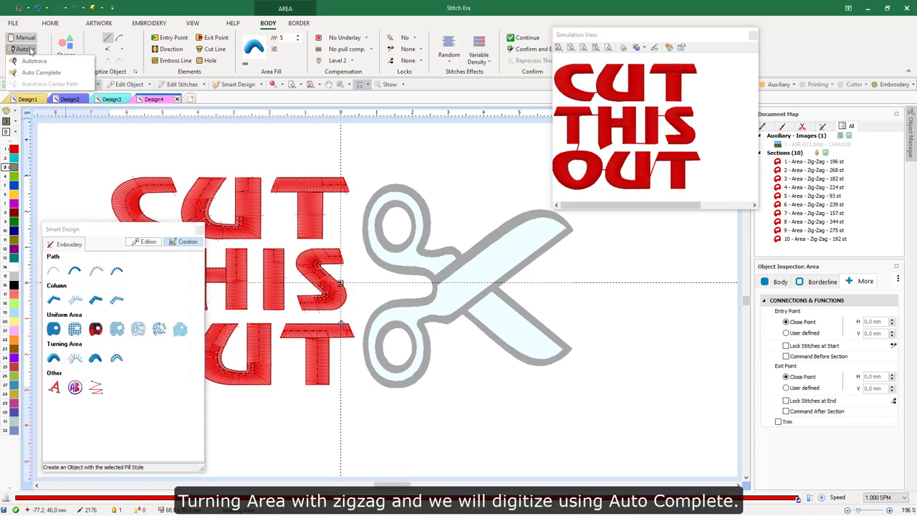
{"action": "left_click", "coordinate": [34, 74]}
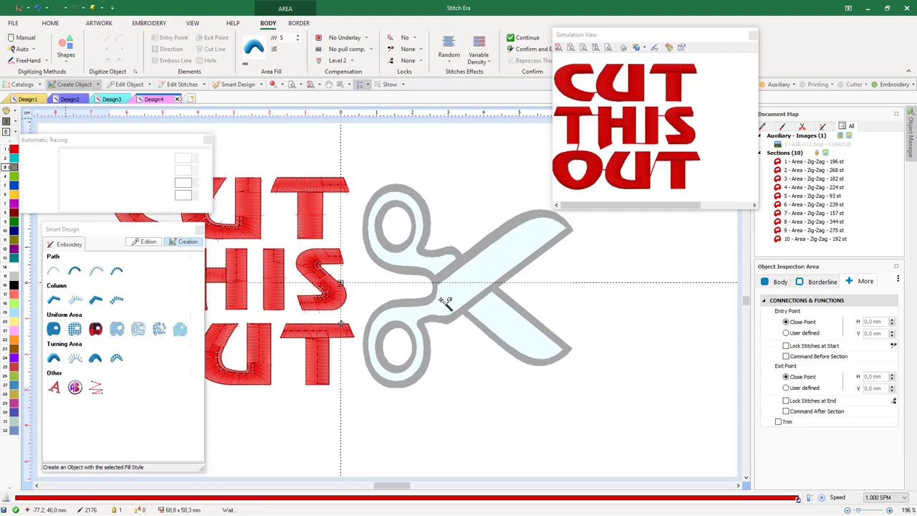
{"action": "left_click", "coordinate": [457, 271]}
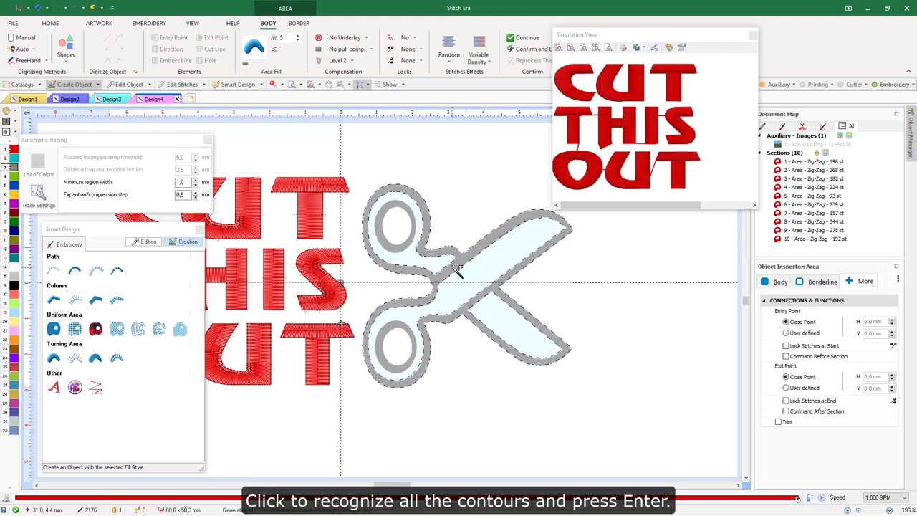
{"action": "key", "text": "Return"}
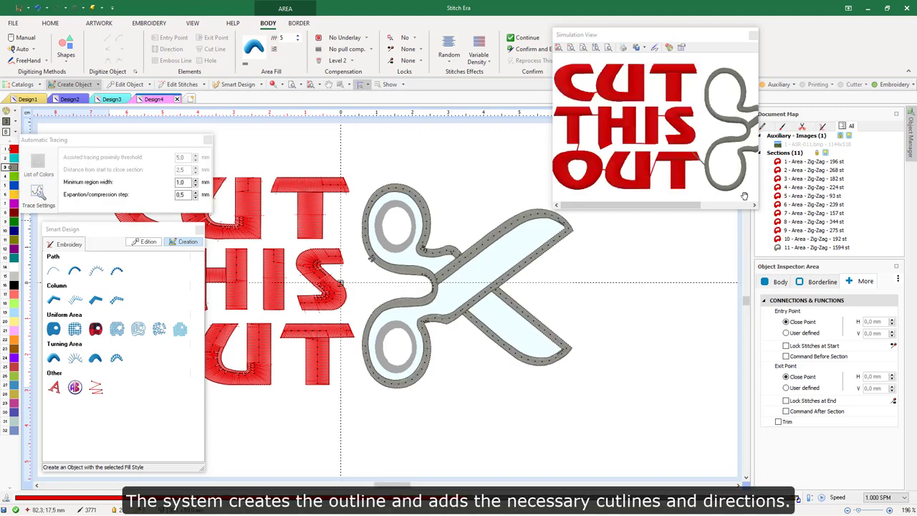
{"action": "left_click", "coordinate": [560, 48]}
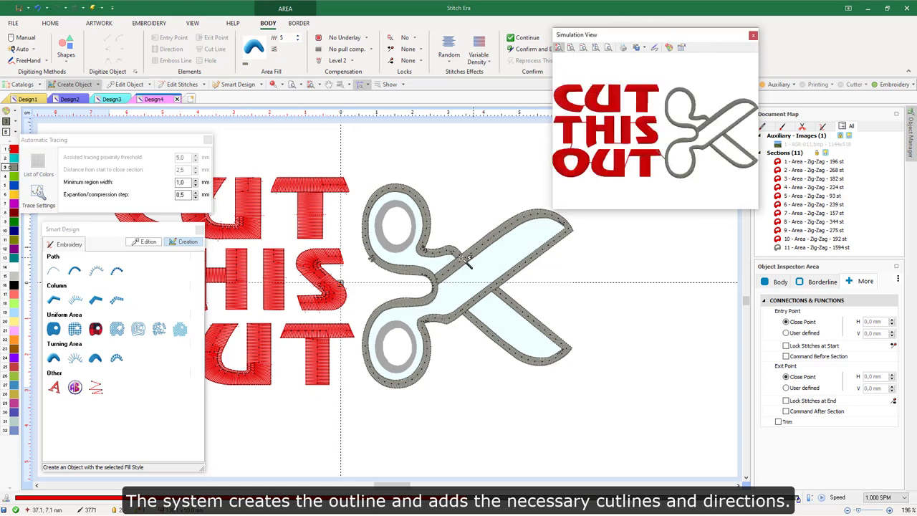
Digitize the grey inner rings of the lower and upper scissor handles as Zig-Zag areas with Auto Complete.
{"action": "left_click", "coordinate": [401, 328]}
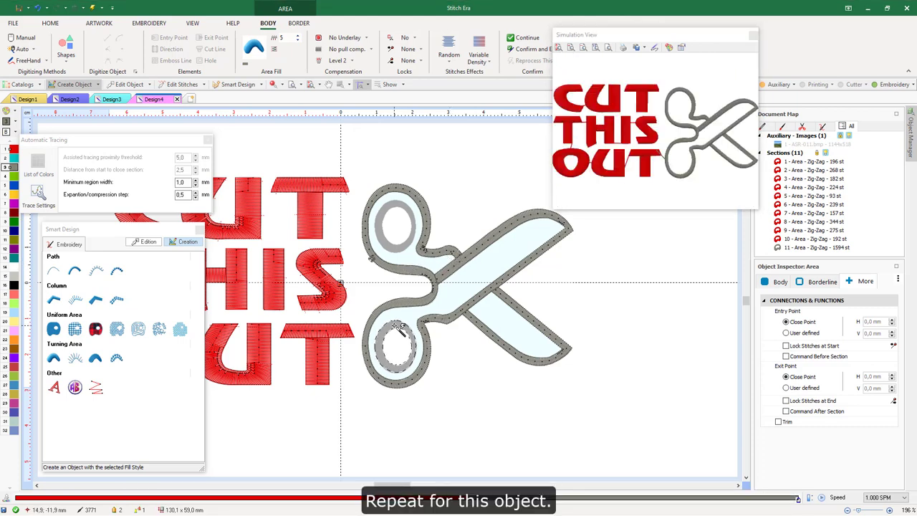
{"action": "left_click", "coordinate": [405, 254]}
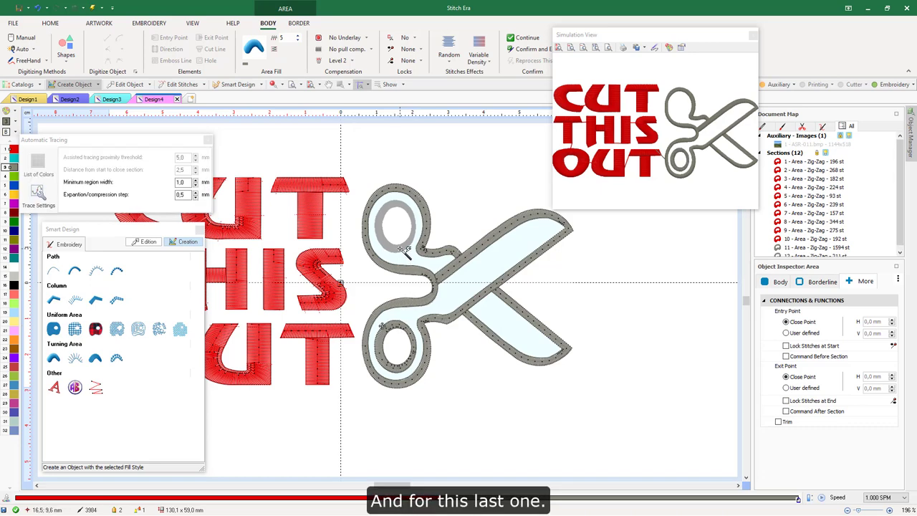
{"action": "left_click", "coordinate": [405, 249]}
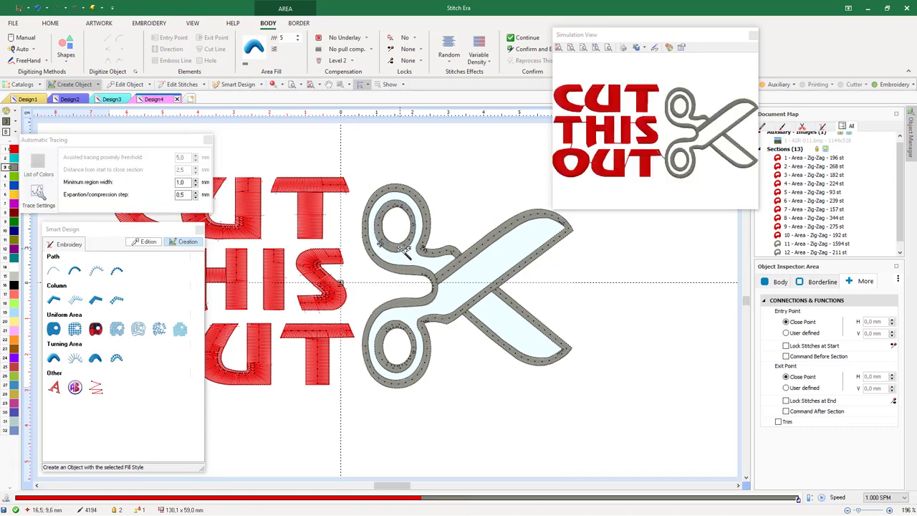
Set up a Uniform Area pattern fill with needle 2 and the uniform pattern PTM-0044.
{"action": "left_click", "coordinate": [54, 329]}
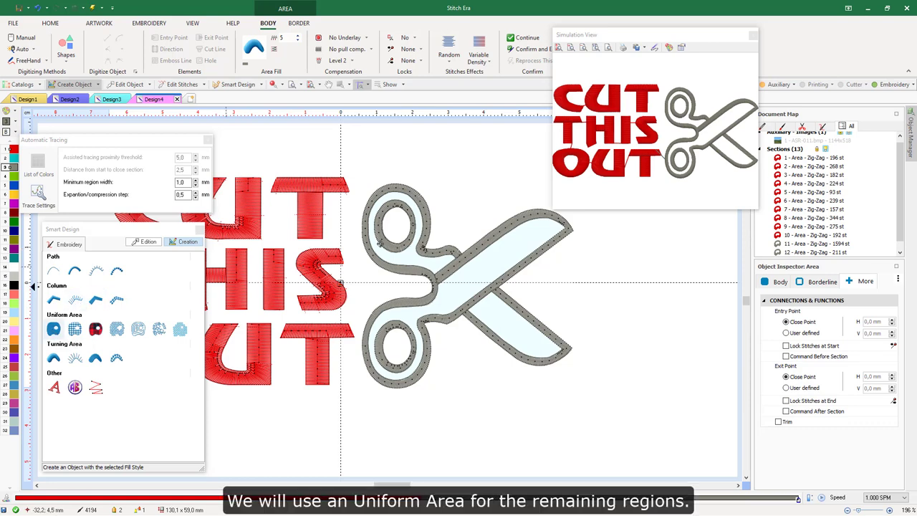
{"action": "left_click", "coordinate": [14, 160]}
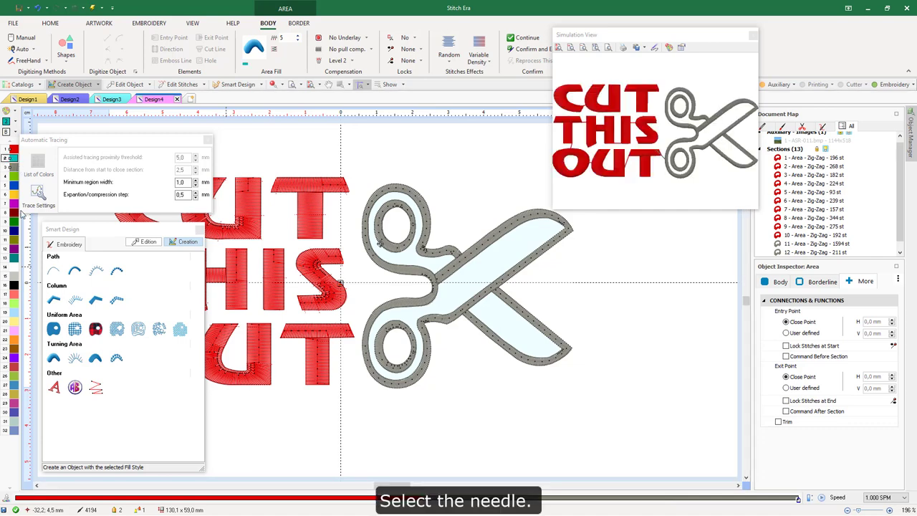
{"action": "left_click", "coordinate": [54, 331]}
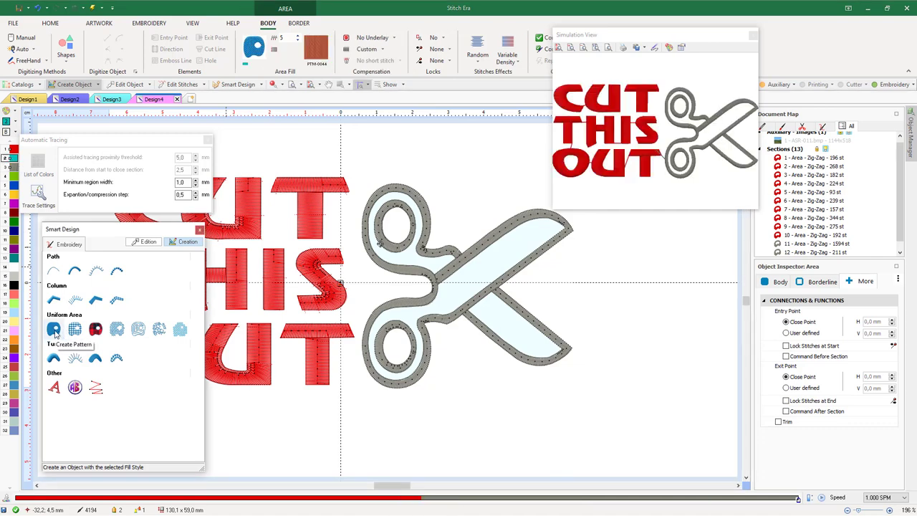
{"action": "left_click", "coordinate": [315, 48]}
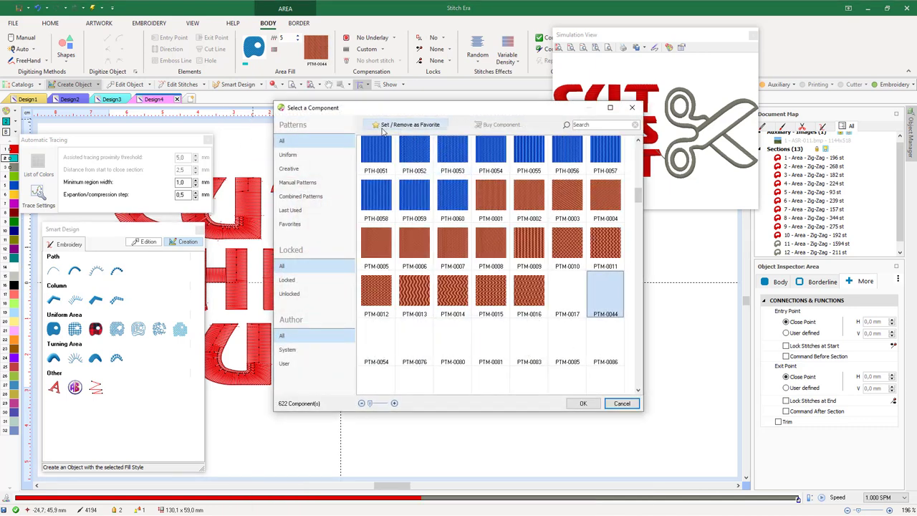
{"action": "left_click", "coordinate": [298, 155]}
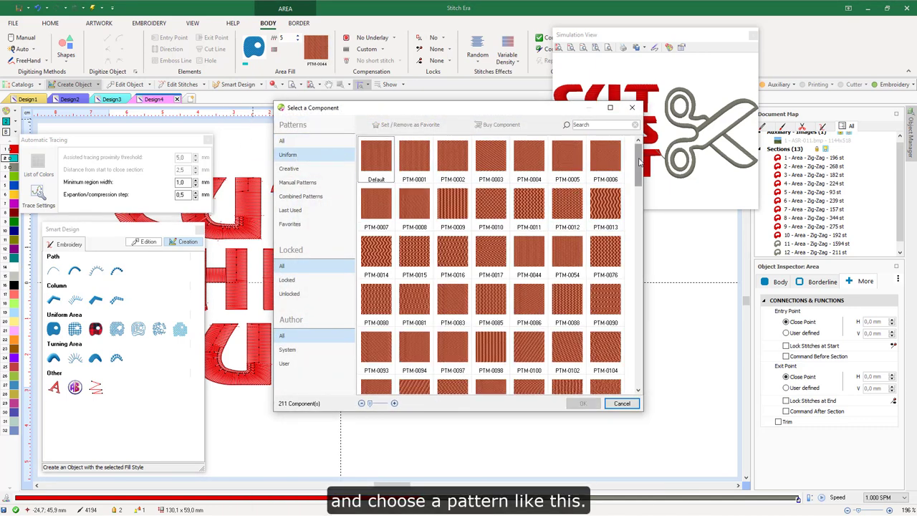
{"action": "scroll", "coordinate": [640, 162], "scroll_direction": "down", "scroll_amount": 2}
{"action": "left_click", "coordinate": [532, 239]}
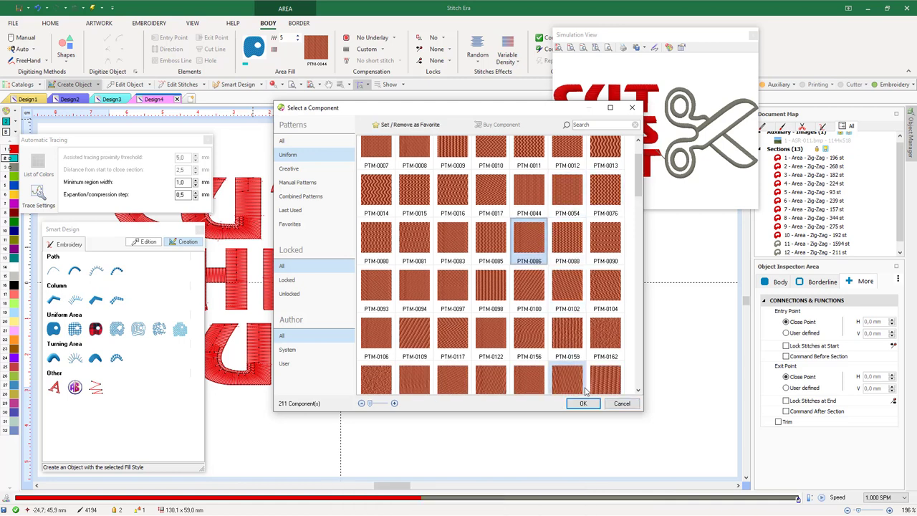
{"action": "left_click", "coordinate": [537, 194]}
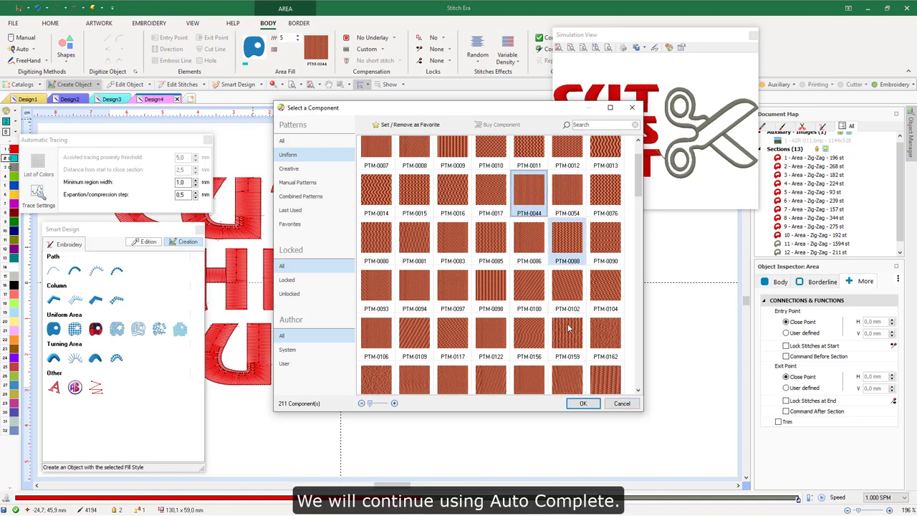
{"action": "left_click", "coordinate": [586, 404]}
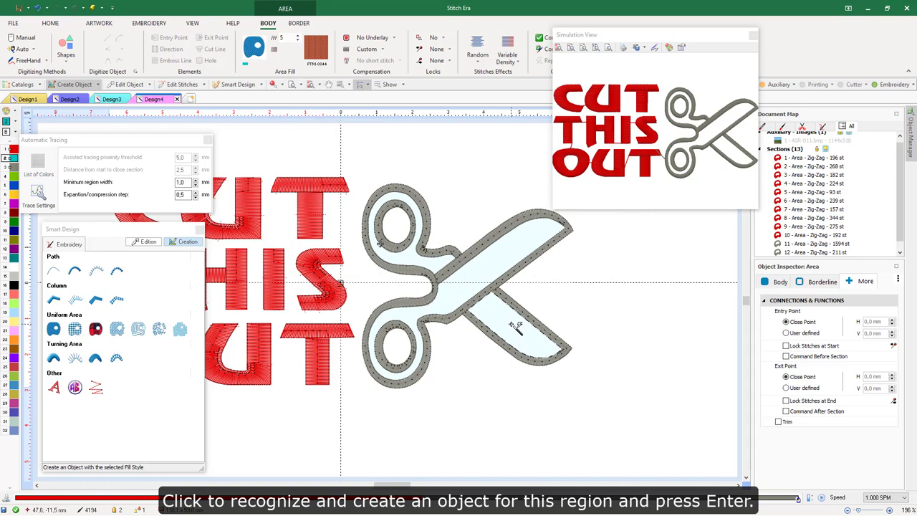
Create pattern areas for the lower blade, the upper blade with its handle, and the upper handle using Auto Complete.
{"action": "left_click", "coordinate": [515, 327]}
{"action": "key", "text": "Return"}
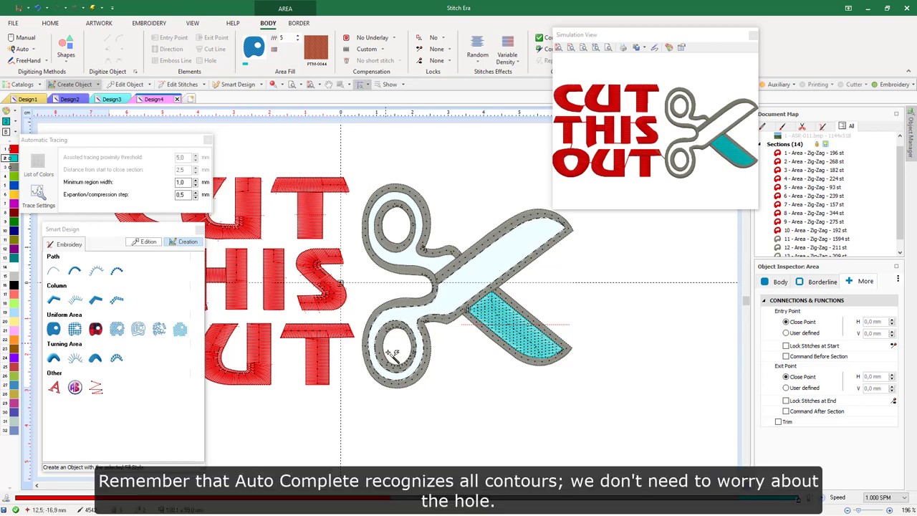
{"action": "left_click", "coordinate": [466, 281]}
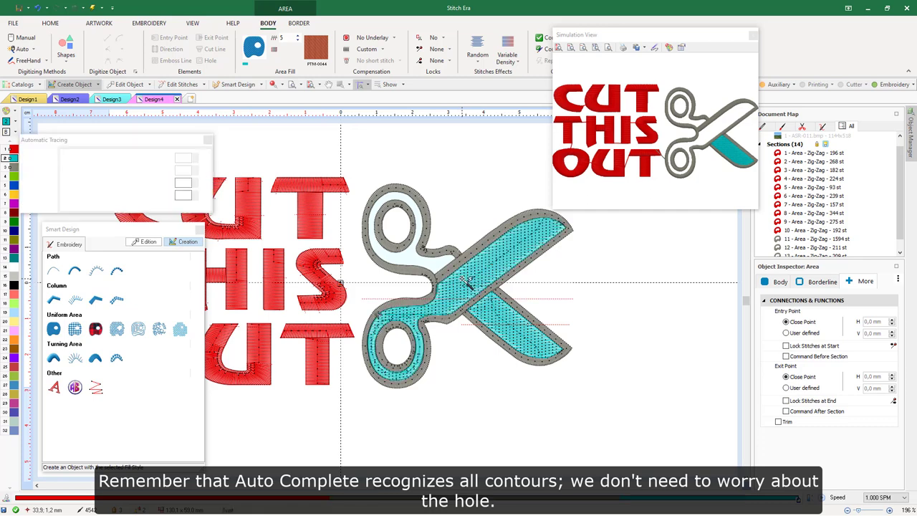
{"action": "left_click", "coordinate": [417, 257]}
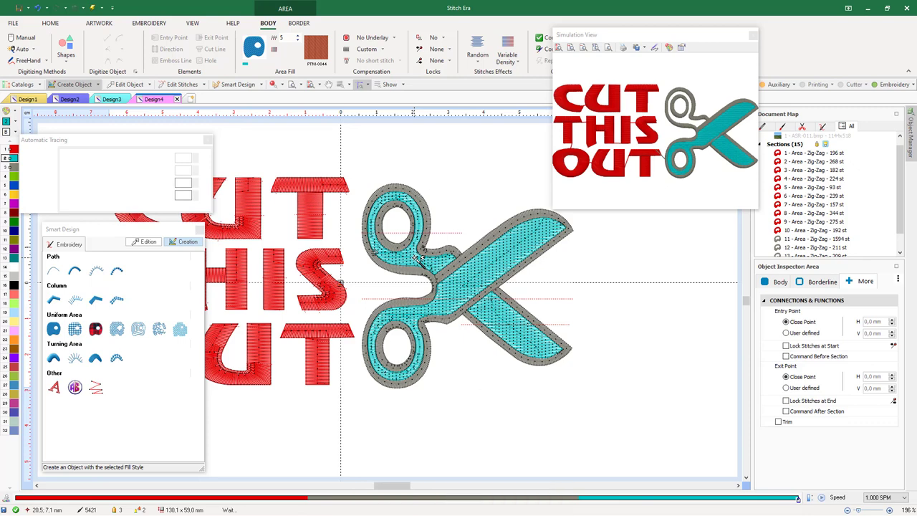
{"action": "left_click", "coordinate": [418, 258]}
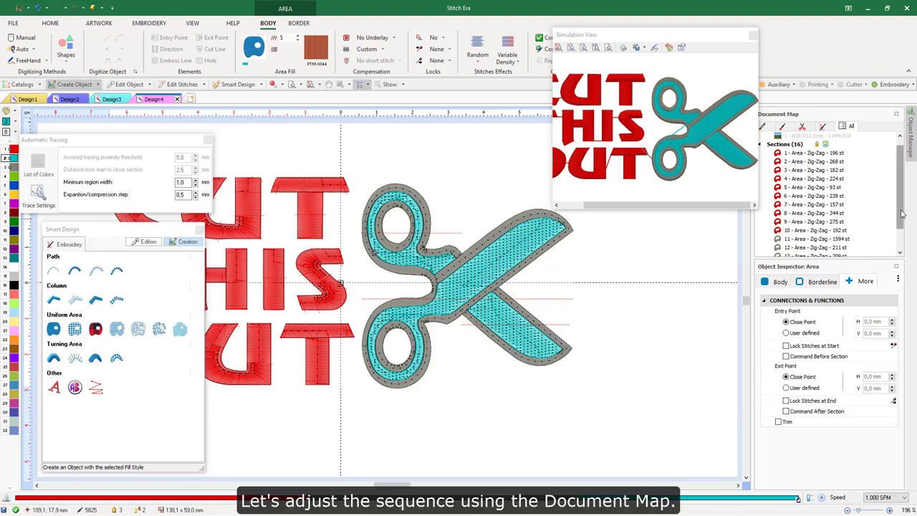
Move the three scissors pattern areas in the stitching sequence to directly after the last red letter, before the grey outlines.
{"action": "left_click_drag", "start_coordinate": [902, 212], "coordinate": [906, 238]}
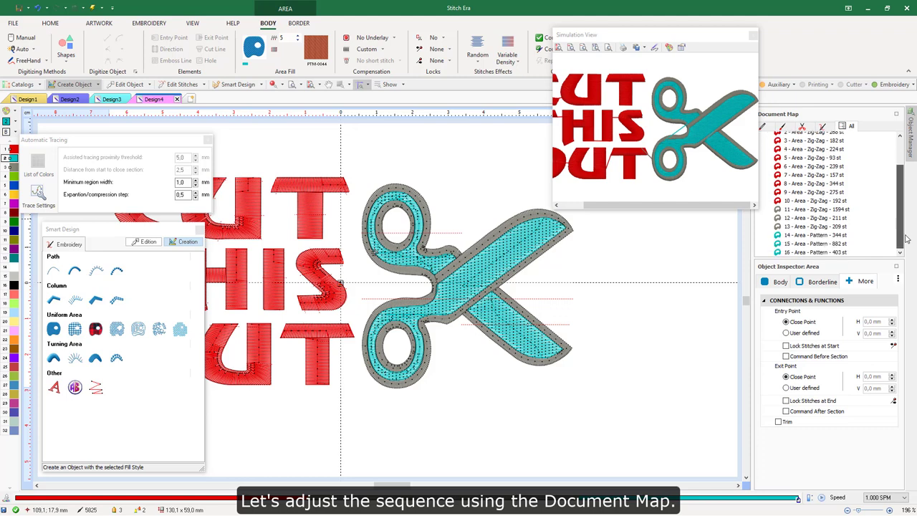
{"action": "left_click", "coordinate": [799, 236]}
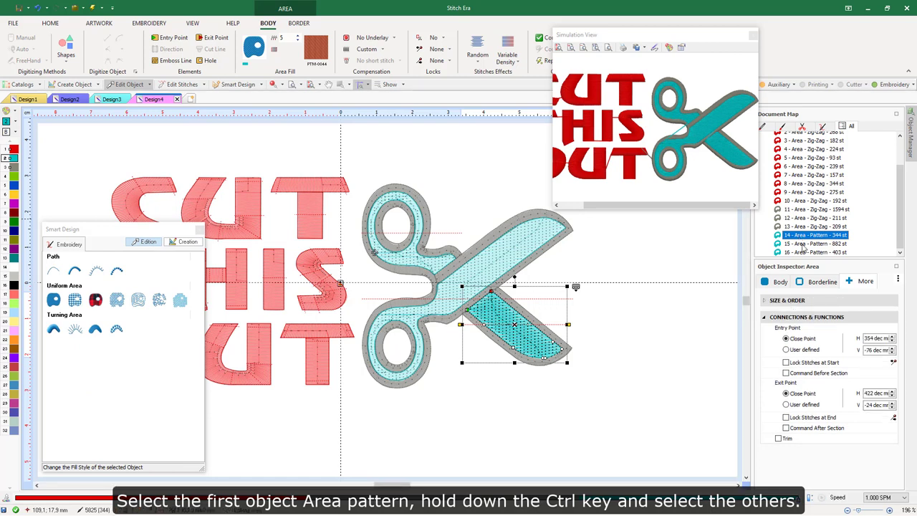
{"action": "left_click", "coordinate": [803, 244], "text": "ctrl"}
{"action": "left_click", "coordinate": [806, 252], "text": "ctrl"}
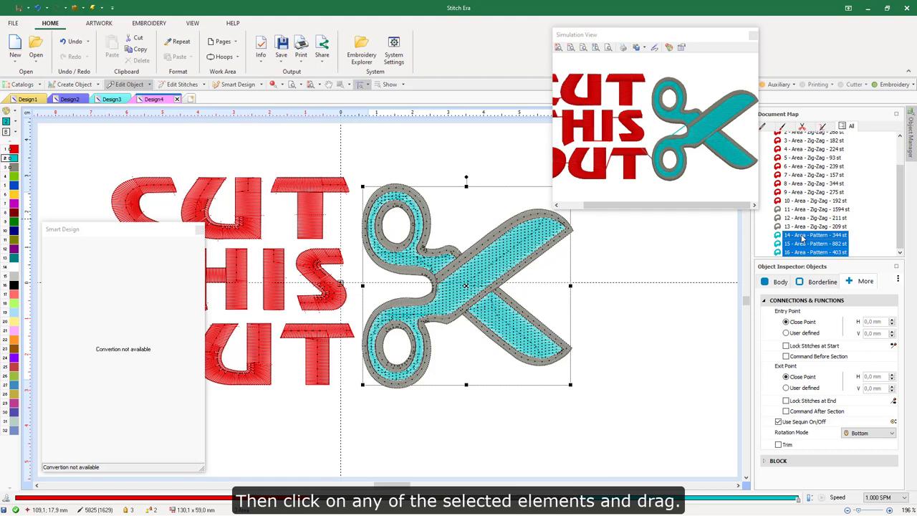
{"action": "left_click_drag", "start_coordinate": [802, 238], "coordinate": [810, 211]}
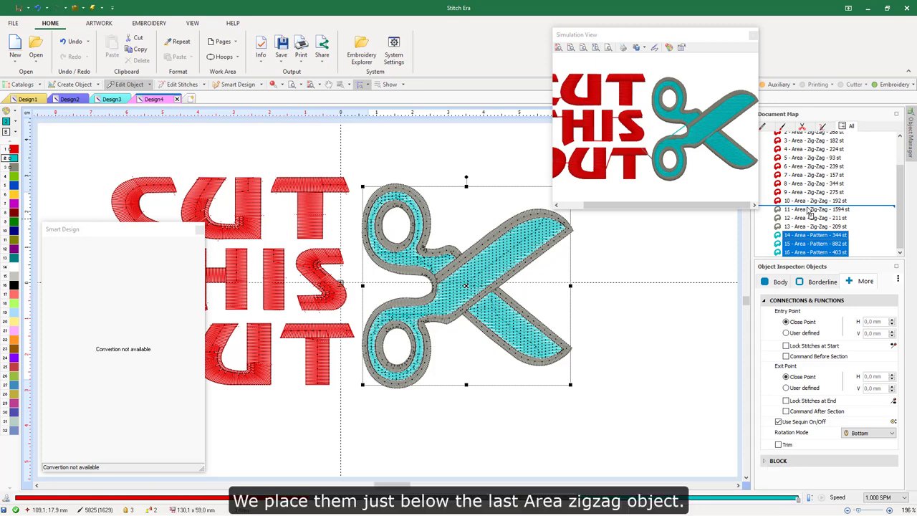
{"action": "left_click_drag", "start_coordinate": [810, 211], "coordinate": [809, 212]}
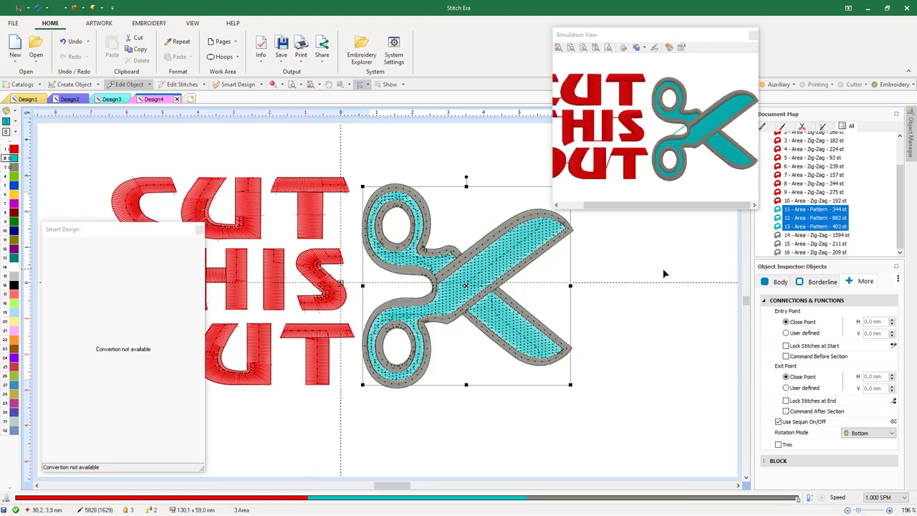
{"action": "left_click", "coordinate": [594, 280]}
Select all objects in the design, activate Trim for them and set it to Yes.
{"action": "scroll", "coordinate": [587, 279], "scroll_direction": "down", "scroll_amount": 1}
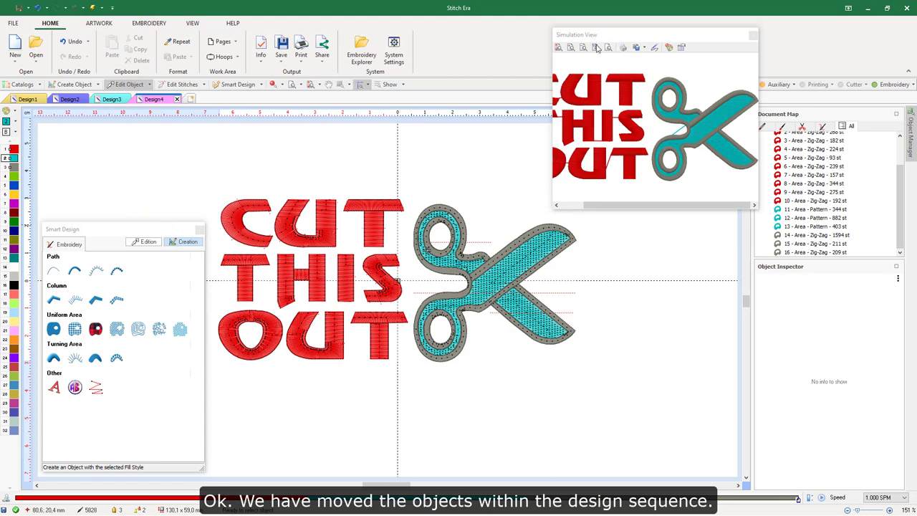
{"action": "left_click", "coordinate": [558, 47]}
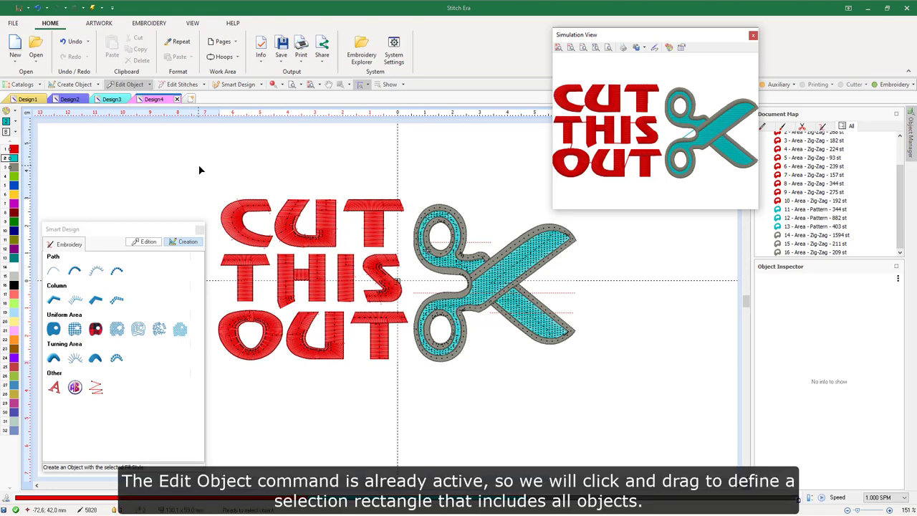
{"action": "left_click_drag", "start_coordinate": [204, 165], "coordinate": [591, 401]}
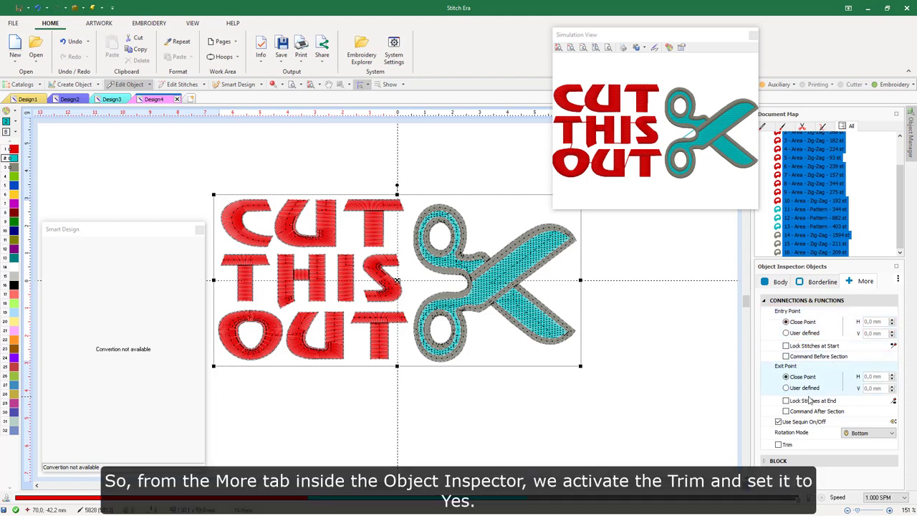
{"action": "left_click", "coordinate": [778, 445]}
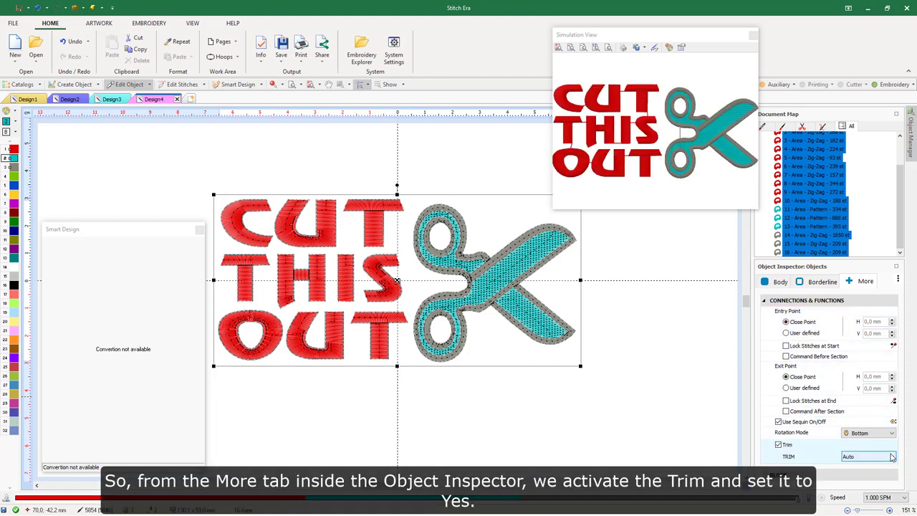
{"action": "left_click", "coordinate": [886, 457]}
{"action": "left_click", "coordinate": [879, 466]}
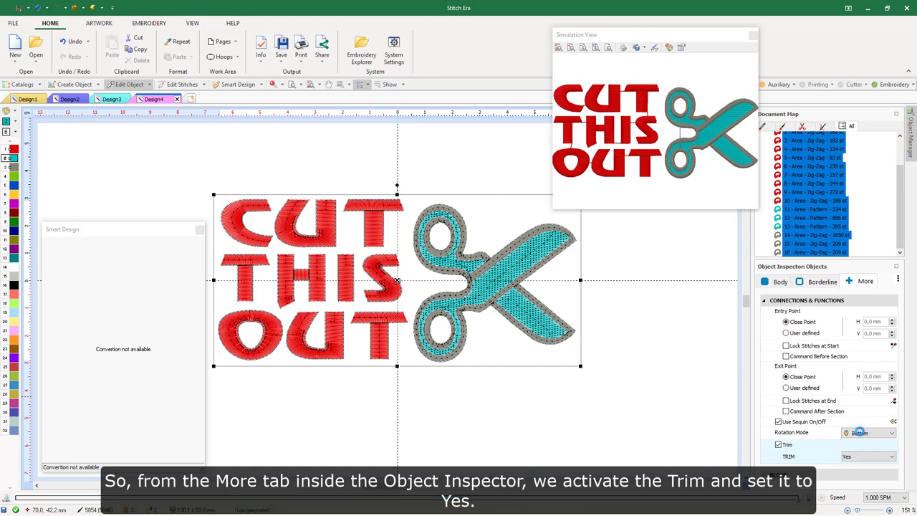
{"action": "left_click", "coordinate": [687, 292]}
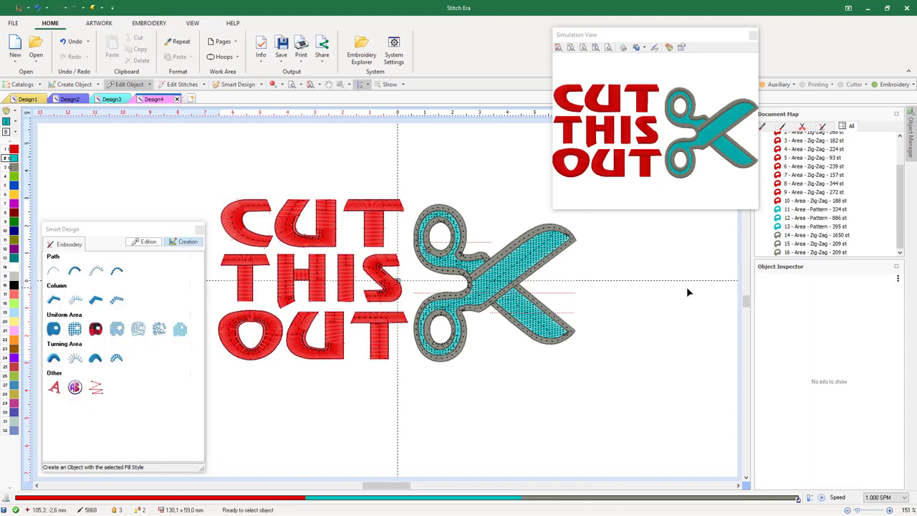